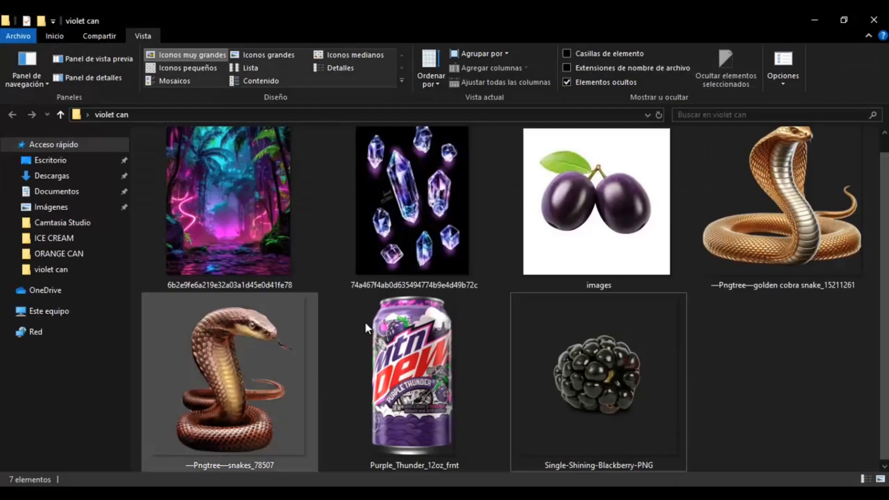
- Place the neon jungle image from the violet can folder into the poster document so it fills the canvas as background
{"action": "left_click", "coordinate": [260, 231]}
{"action": "left_click_drag", "start_coordinate": [240, 219], "coordinate": [388, 383]}
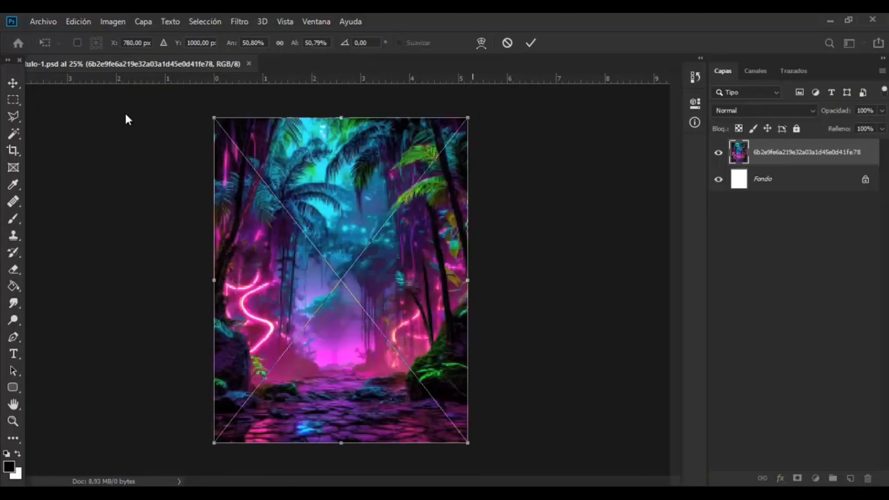
{"action": "key", "text": "Return"}
{"action": "key", "text": "ctrl+t"}
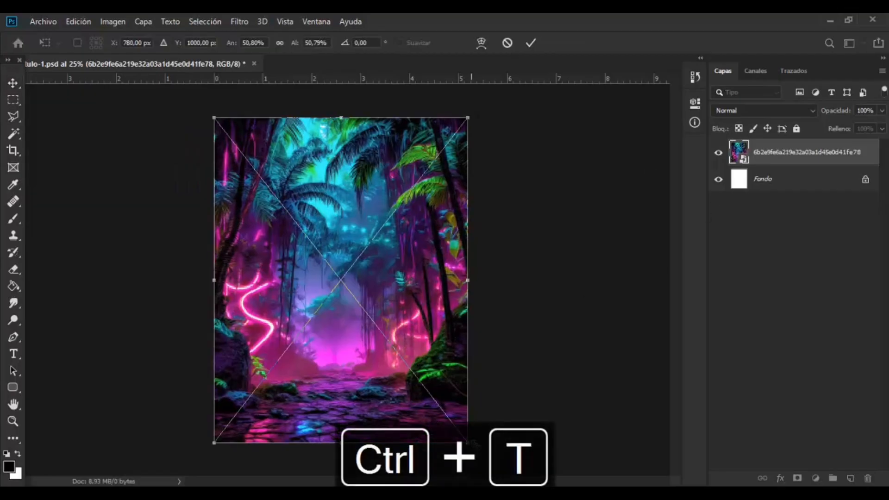
{"action": "left_click", "coordinate": [13, 83]}
- Add a Curves adjustment layer over the jungle image and pull the RGB midtones down to darken it
{"action": "left_click", "coordinate": [816, 478]}
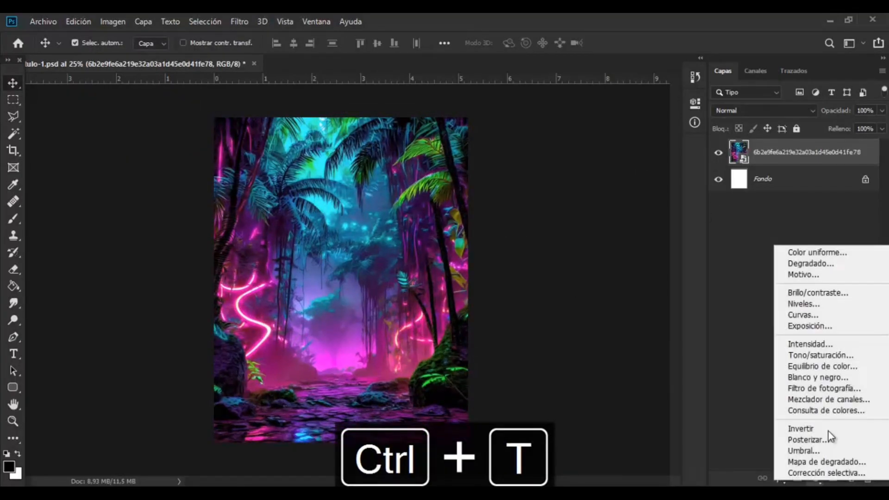
{"action": "left_click", "coordinate": [803, 315]}
{"action": "left_click_drag", "start_coordinate": [596, 235], "coordinate": [613, 247]}
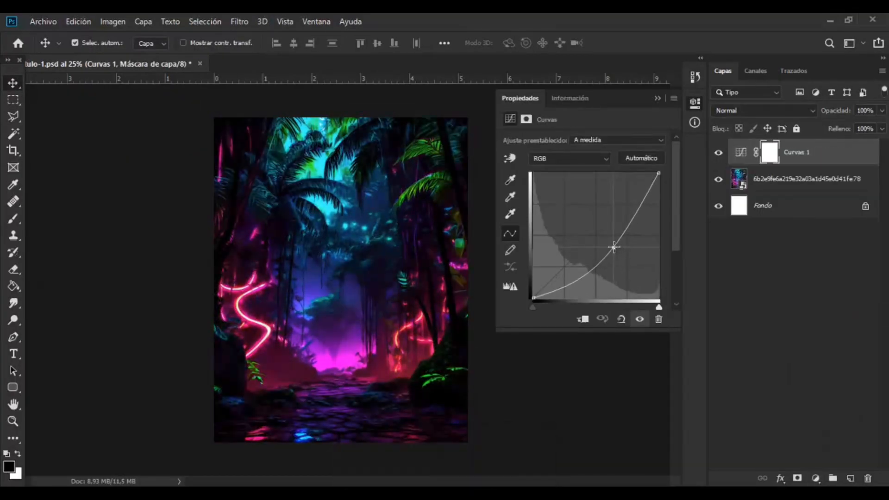
{"action": "left_click", "coordinate": [483, 171]}
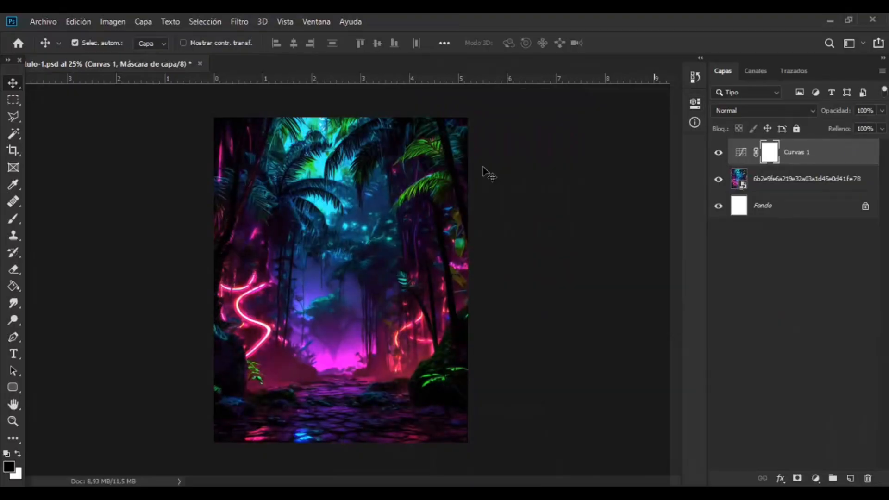
- Paint black on the Curves mask with a large soft brush at 53% opacity to restore brightness along the jungle's centre
{"action": "left_click", "coordinate": [10, 221]}
{"action": "right_click", "coordinate": [339, 239], "text": "alt"}
{"action": "left_click_drag", "start_coordinate": [373, 233], "coordinate": [397, 234]}
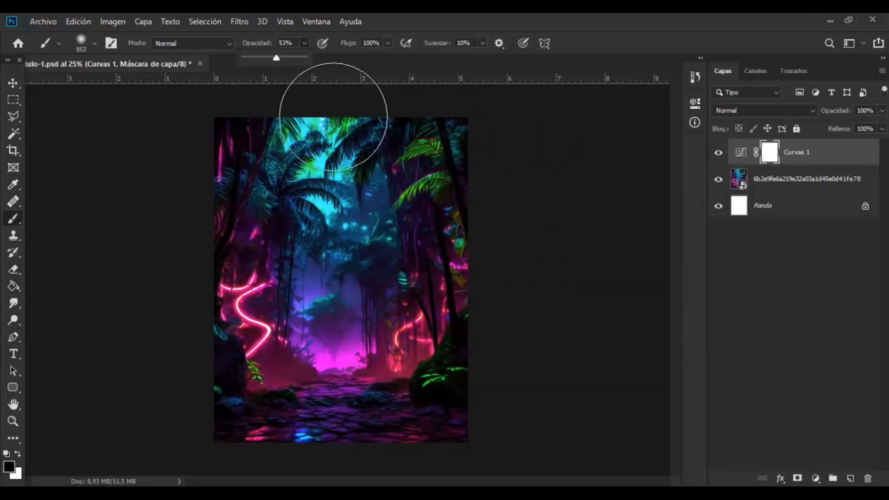
{"action": "mouse_move", "coordinate": [332, 117]}
{"action": "left_mouse_down"}
{"action": "mouse_move", "coordinate": [324, 297]}
{"action": "mouse_move", "coordinate": [357, 324]}
{"action": "mouse_move", "coordinate": [327, 302]}
{"action": "mouse_move", "coordinate": [365, 258]}
{"action": "left_mouse_up"}
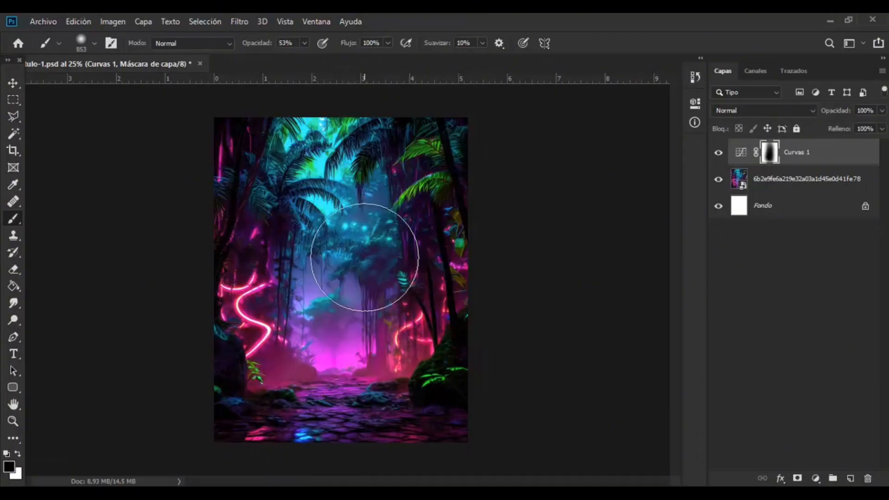
- Merge the Curves adjustment layer and the jungle image into one layer
{"action": "key", "text": "v"}
{"action": "left_click", "coordinate": [806, 180], "text": "shift"}
{"action": "key", "text": "ctrl+e"}
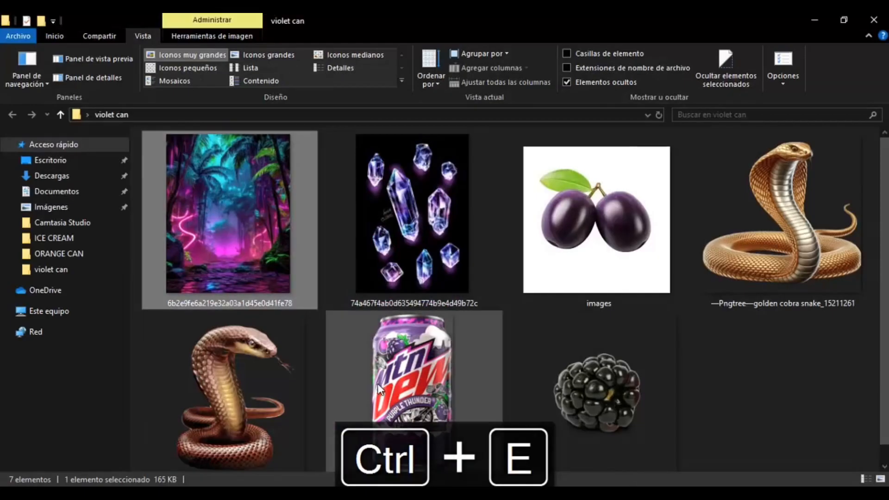
- Place the Purple_Thunder_12oz_frnt can image in the document, scale it down and taper it towards its top
{"action": "scroll", "coordinate": [509, 301], "scroll_direction": "down", "scroll_amount": 1}
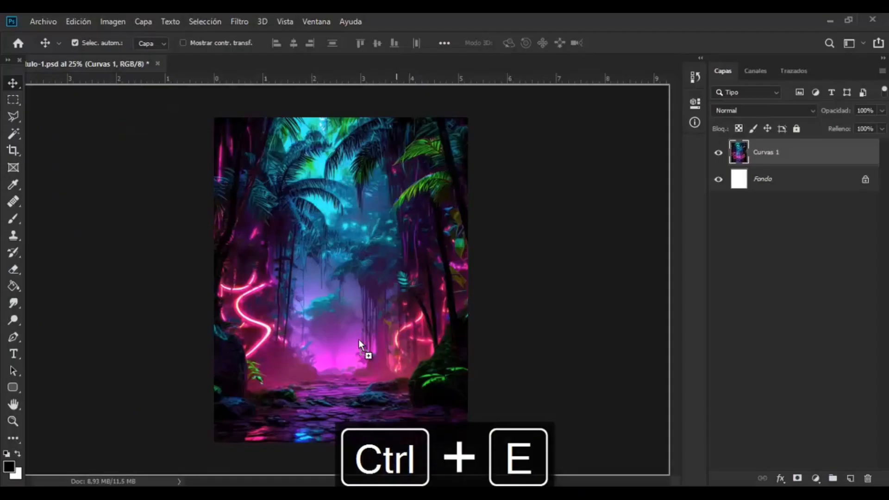
{"action": "left_click_drag", "start_coordinate": [360, 339], "coordinate": [359, 340]}
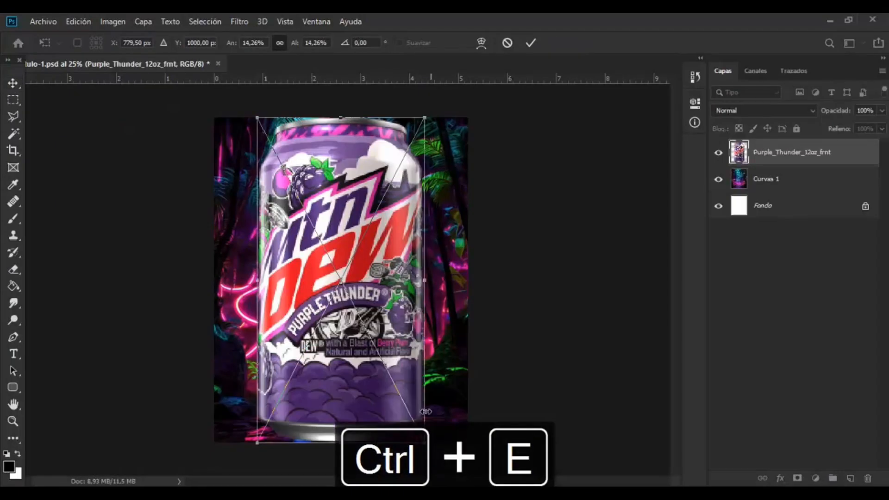
{"action": "left_click_drag", "start_coordinate": [426, 411], "coordinate": [410, 397]}
{"action": "right_click", "coordinate": [371, 371]}
{"action": "left_click", "coordinate": [454, 271]}
{"action": "key", "text": "Return"}
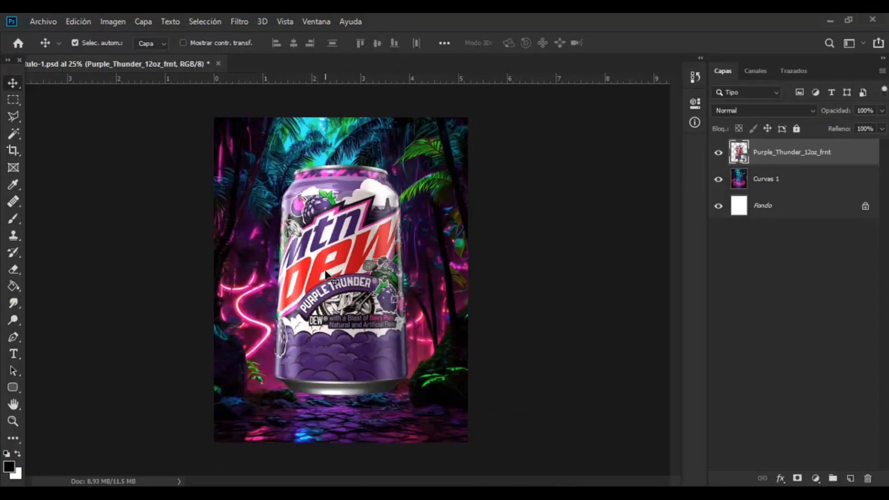
- Move the can down onto the stone path and slightly reduce its size, scaling it to 11.03% width and 9.55% height
{"action": "left_click_drag", "start_coordinate": [330, 269], "coordinate": [330, 297]}
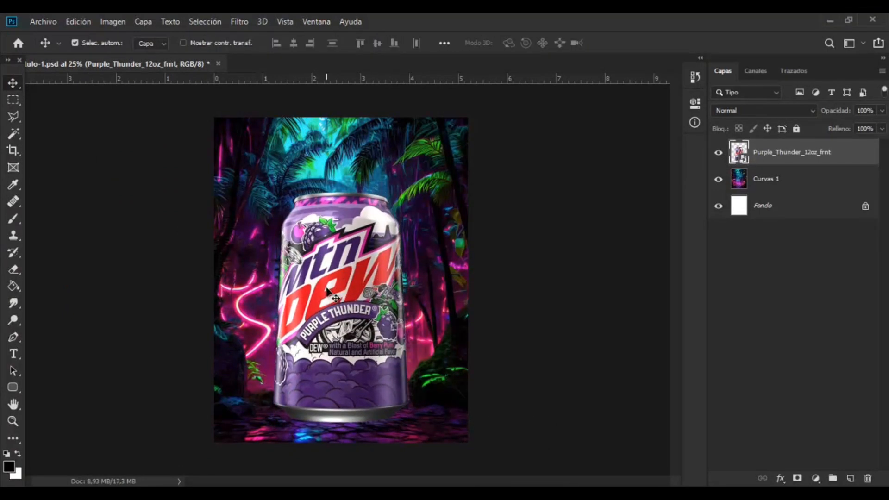
{"action": "key", "text": "ctrl+t"}
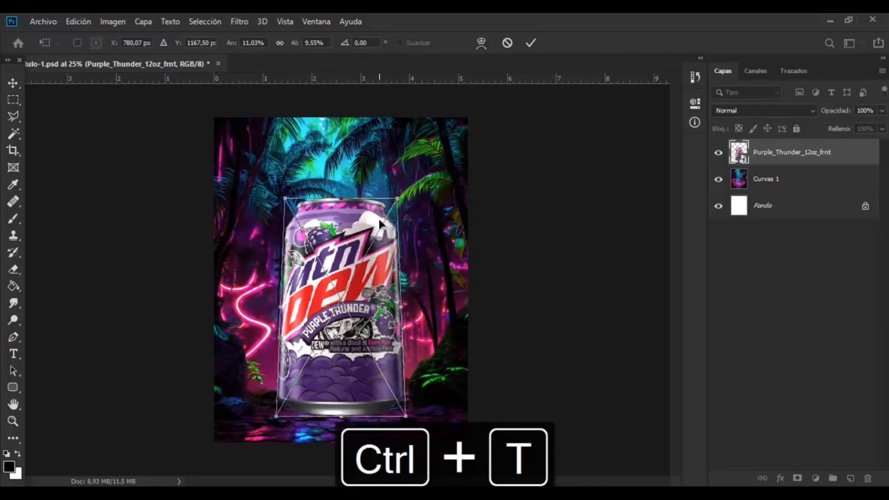
{"action": "key", "text": "Return"}
- Duplicate the can layer and turn the copy black by lowering the white output level in Levels
{"action": "key", "text": "ctrl+j"}
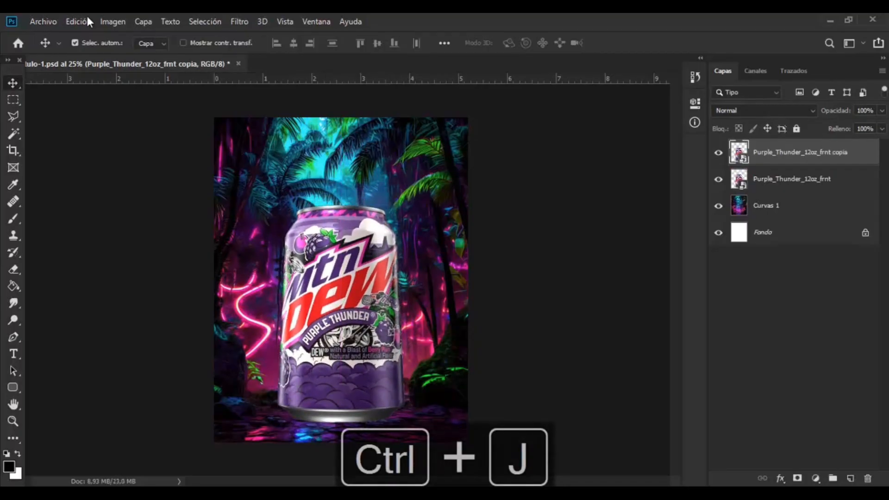
{"action": "left_click", "coordinate": [112, 21]}
{"action": "mouse_move", "coordinate": [119, 53]}
{"action": "left_click", "coordinate": [301, 67]}
{"action": "left_click_drag", "start_coordinate": [455, 278], "coordinate": [299, 277]}
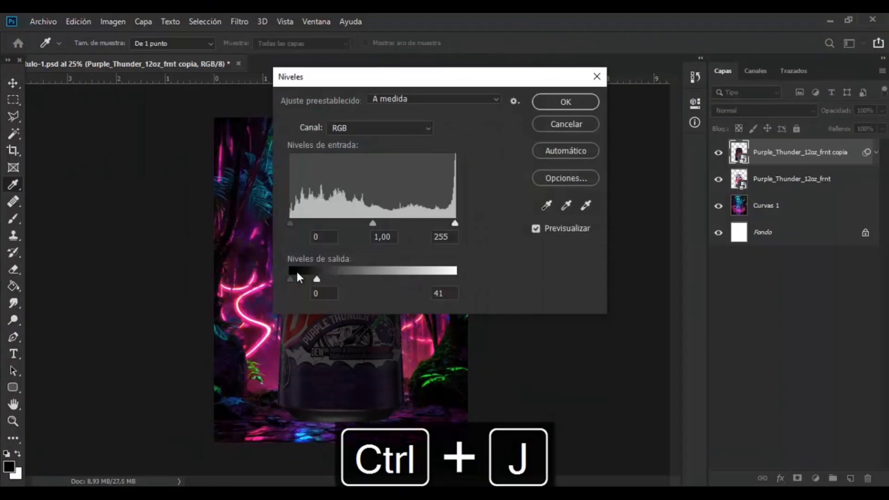
{"action": "left_click", "coordinate": [566, 102]}
- Put the black copy beneath the can layer, flip it vertically and move it directly below the can's base
{"action": "left_click_drag", "start_coordinate": [791, 153], "coordinate": [808, 215]}
{"action": "key", "text": "ctrl+t"}
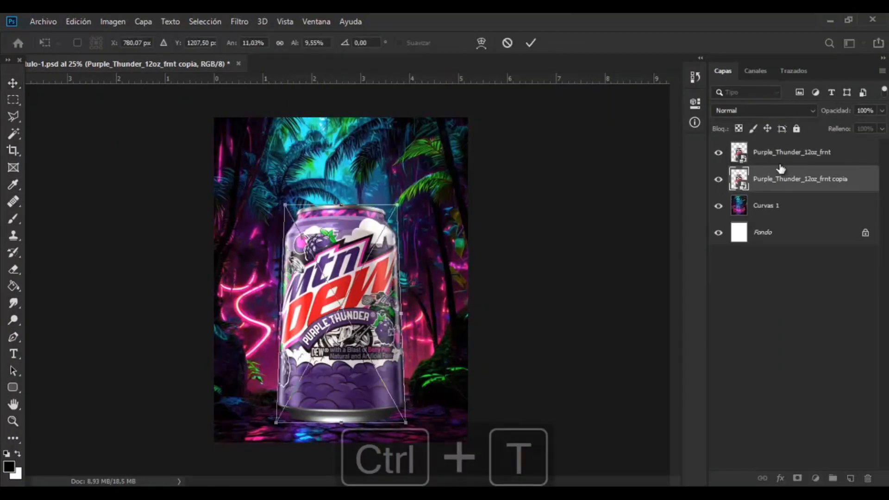
{"action": "right_click", "coordinate": [383, 316]}
{"action": "left_click", "coordinate": [407, 477]}
{"action": "key", "text": "ctrl+minus"}
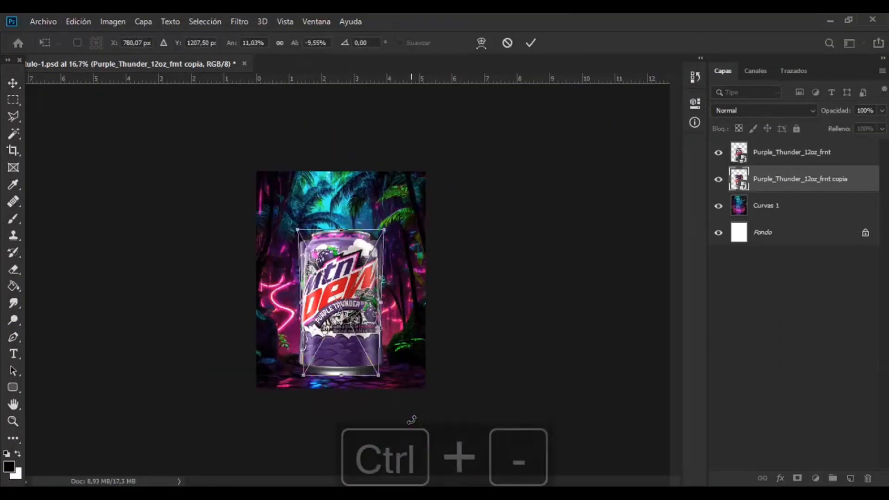
{"action": "left_click_drag", "start_coordinate": [352, 297], "coordinate": [353, 436]}
{"action": "left_click", "coordinate": [18, 86]}
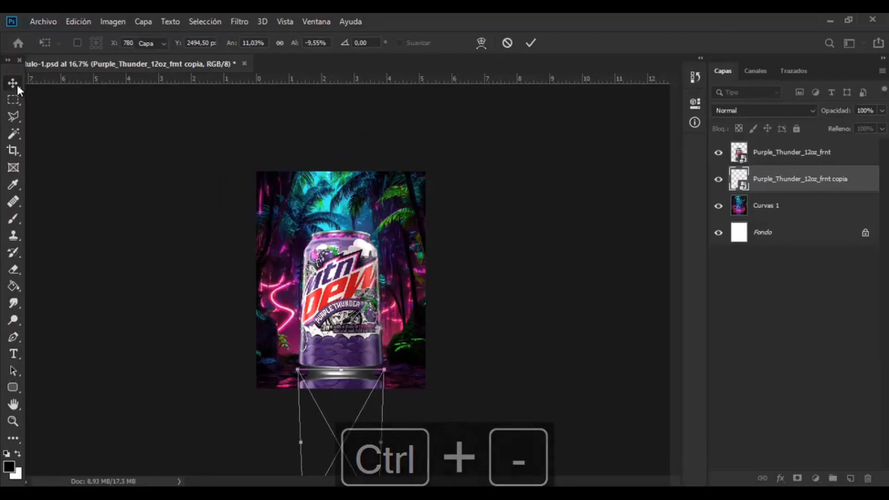
- Widen the far end of the flipped black copy with a perspective transform and nudge it against the can's base
{"action": "key", "text": "ctrl+t"}
{"action": "right_click", "coordinate": [352, 389]}
{"action": "left_click", "coordinate": [397, 289]}
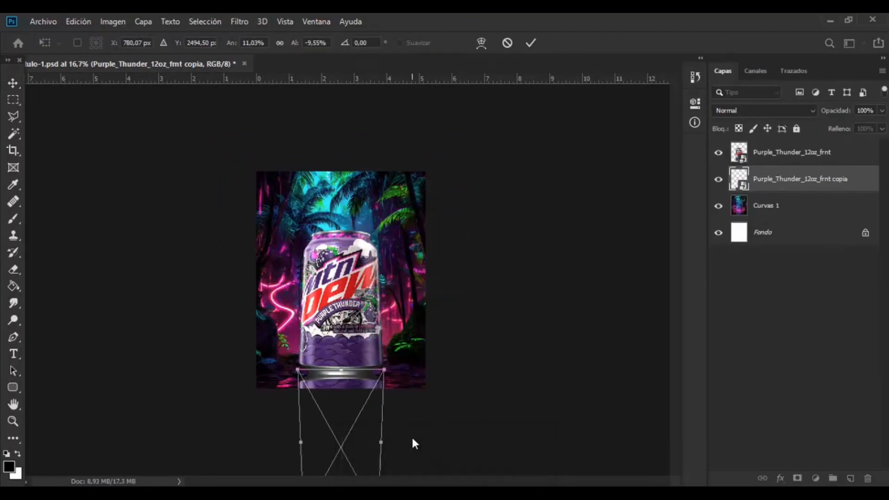
{"action": "key", "text": "ctrl+minus"}
{"action": "left_click_drag", "start_coordinate": [368, 459], "coordinate": [455, 455]}
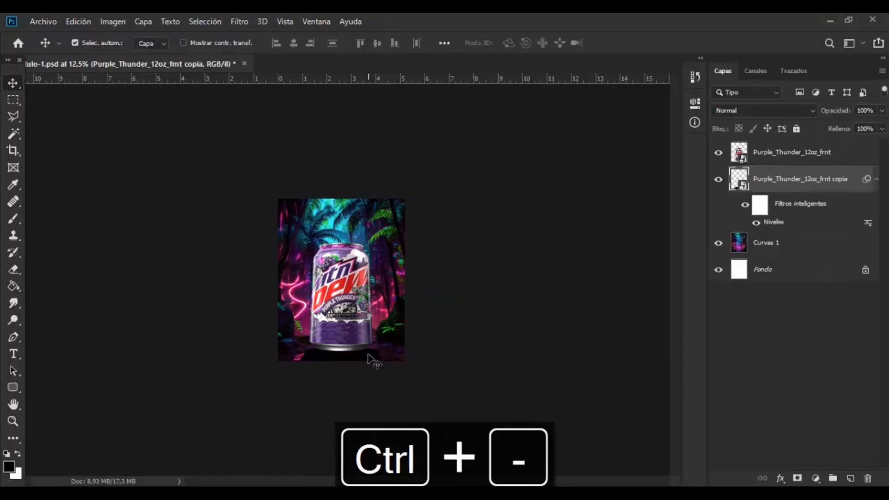
{"action": "left_click_drag", "start_coordinate": [369, 358], "coordinate": [367, 362]}
{"action": "key", "text": "ctrl+plus"}
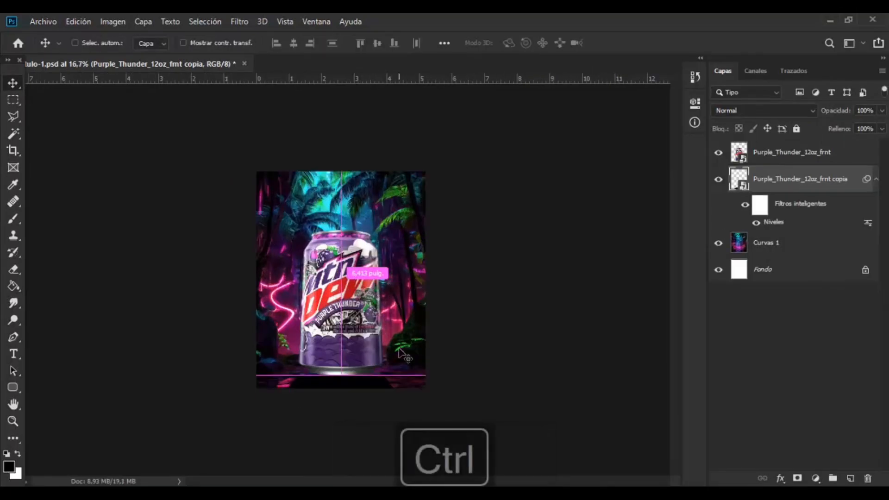
{"action": "key", "text": "ctrl+plus"}
- Select the can and its black shadow copy together and shift both slightly upward
{"action": "left_click", "coordinate": [771, 158]}
{"action": "key", "text": "ctrl+t"}
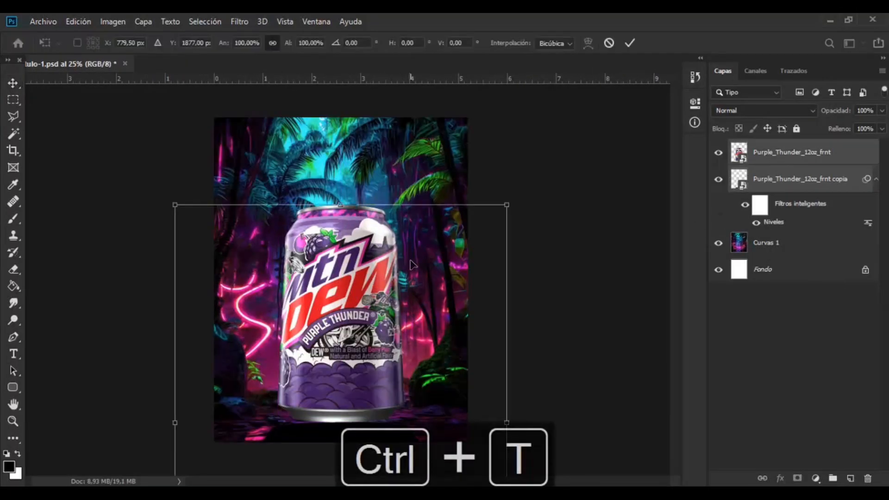
{"action": "key", "text": "Escape"}
- Transform the black shadow copy on its own and fit its upper edge under the can's base
{"action": "left_click", "coordinate": [809, 187]}
{"action": "key", "text": "ctrl+t"}
{"action": "left_click_drag", "start_coordinate": [406, 405], "coordinate": [406, 406]}
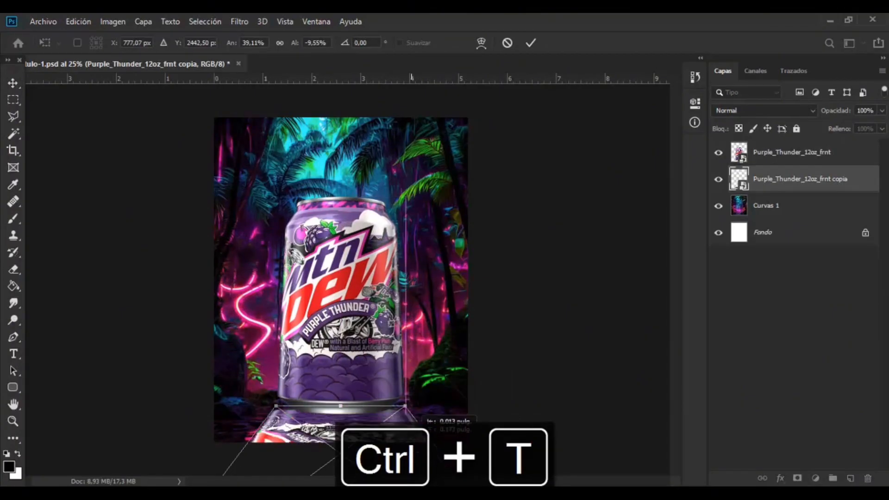
{"action": "key", "text": "Return"}
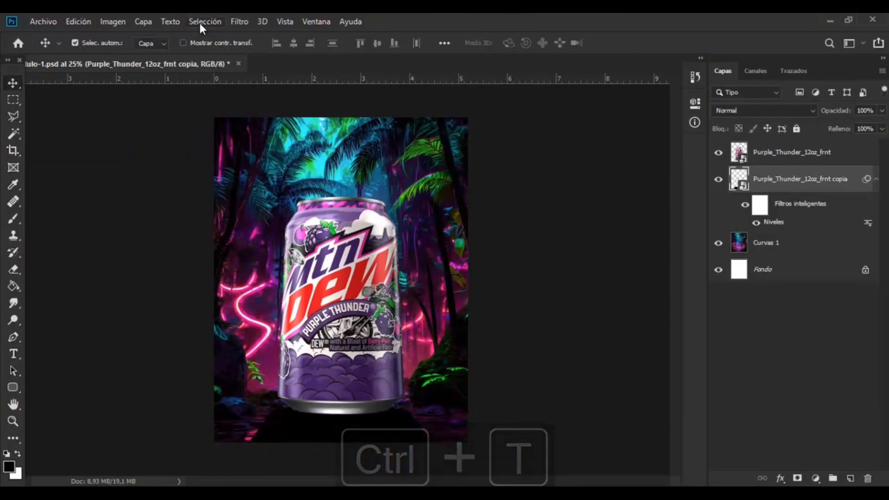
- Apply a Gaussian Blur with a radius of 31.8 pixels to the can's shadow
{"action": "left_click", "coordinate": [239, 22]}
{"action": "mouse_move", "coordinate": [300, 169]}
{"action": "left_click", "coordinate": [466, 255]}
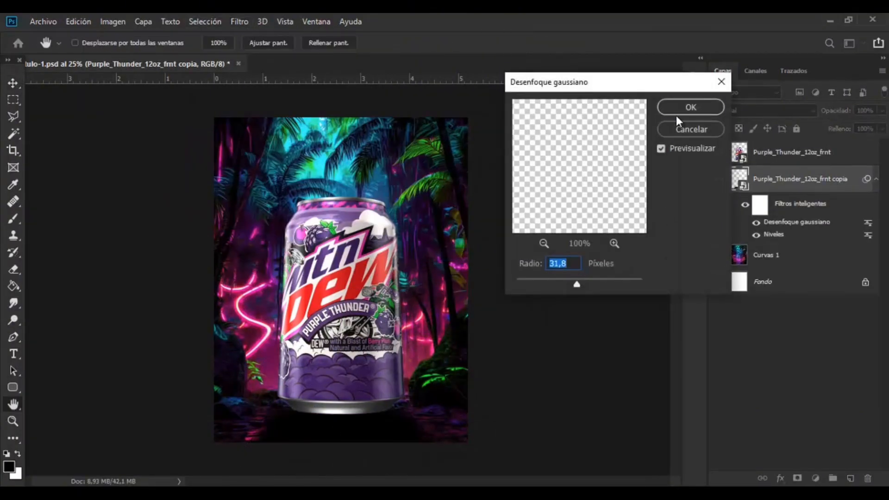
{"action": "left_click", "coordinate": [678, 111]}
- Add a layer mask to the shadow and fade its lower part with a soft black brush at 21% opacity
{"action": "left_click", "coordinate": [798, 478]}
{"action": "left_click", "coordinate": [14, 218]}
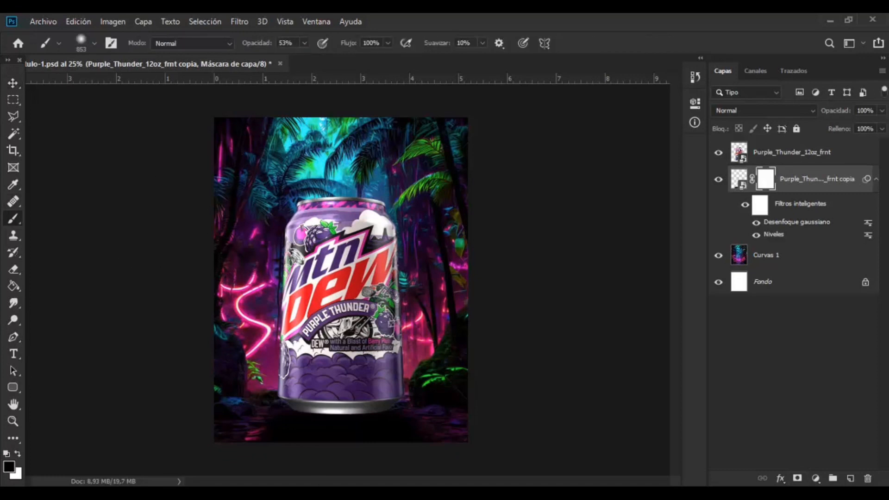
{"action": "key", "text": "ctrl+minus"}
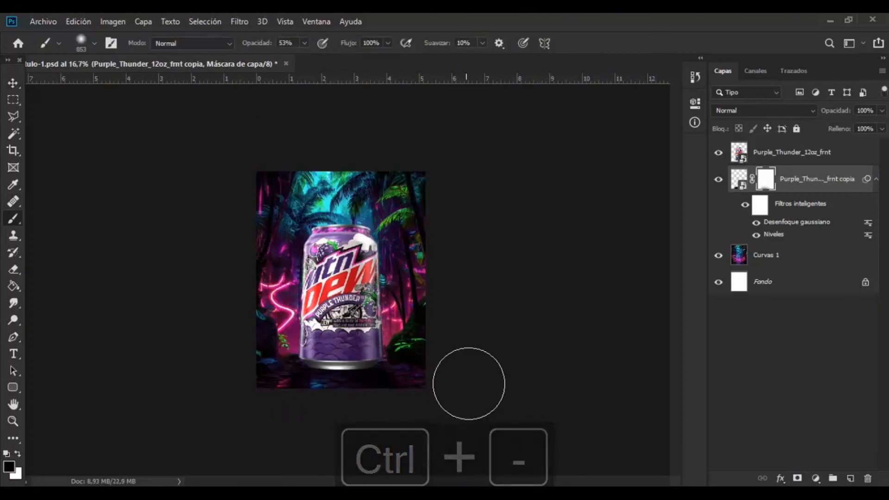
{"action": "key", "text": "ctrl+z"}
{"action": "left_click", "coordinate": [304, 42]}
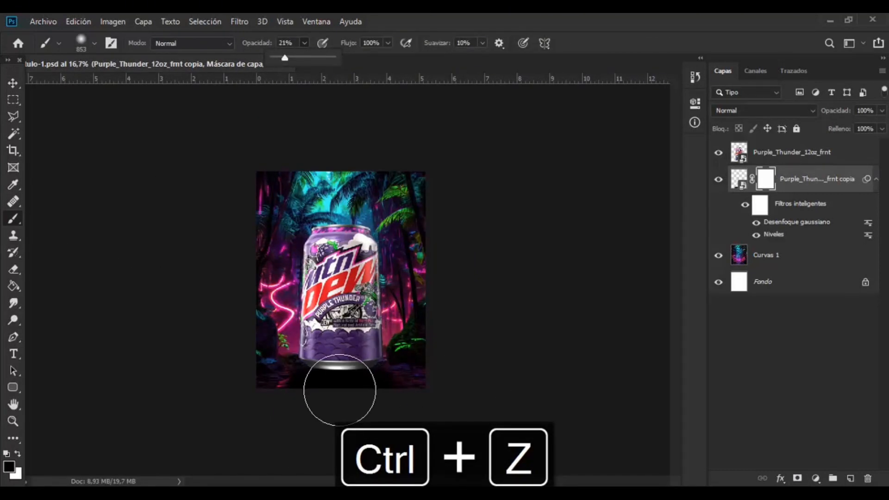
{"action": "left_click_drag", "start_coordinate": [339, 390], "coordinate": [371, 408]}
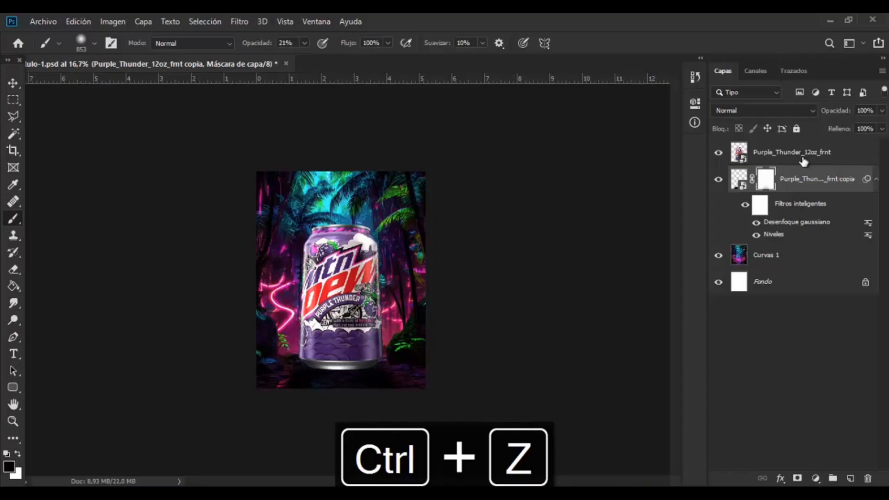
- Lower the shadow layer's opacity to 86%
{"action": "left_click", "coordinate": [739, 179]}
{"action": "left_click", "coordinate": [881, 111]}
{"action": "mouse_move", "coordinate": [882, 125]}
{"action": "left_mouse_down"}
{"action": "mouse_move", "coordinate": [854, 125]}
{"action": "mouse_move", "coordinate": [873, 125]}
{"action": "left_mouse_up"}
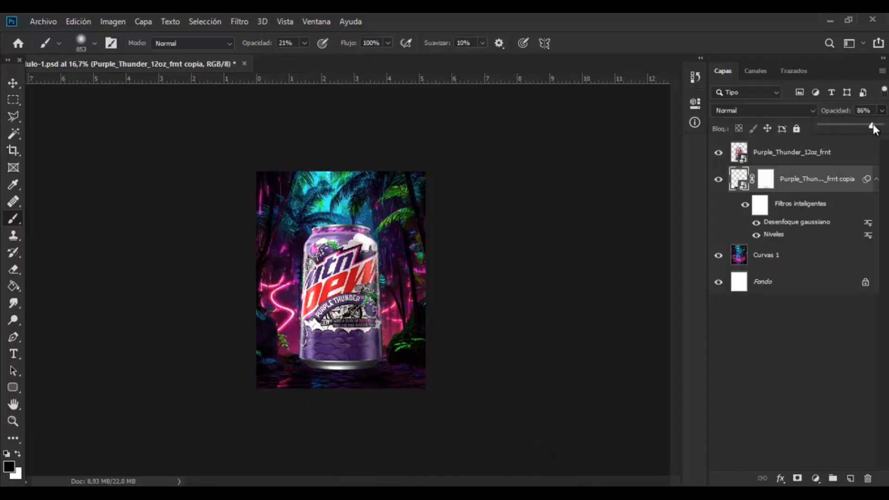
- Duplicate the can as a reflection, flip it vertically below the base and put its layer beneath the original can
{"action": "left_click", "coordinate": [770, 160]}
{"action": "key", "text": "ctrl+j"}
{"action": "key", "text": "ctrl+t"}
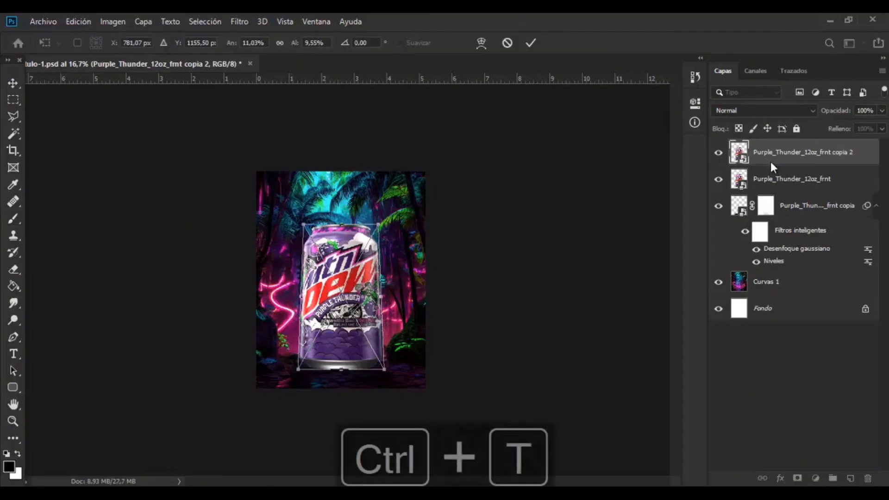
{"action": "right_click", "coordinate": [349, 274]}
{"action": "left_click", "coordinate": [370, 437]}
{"action": "left_click_drag", "start_coordinate": [364, 280], "coordinate": [363, 425]}
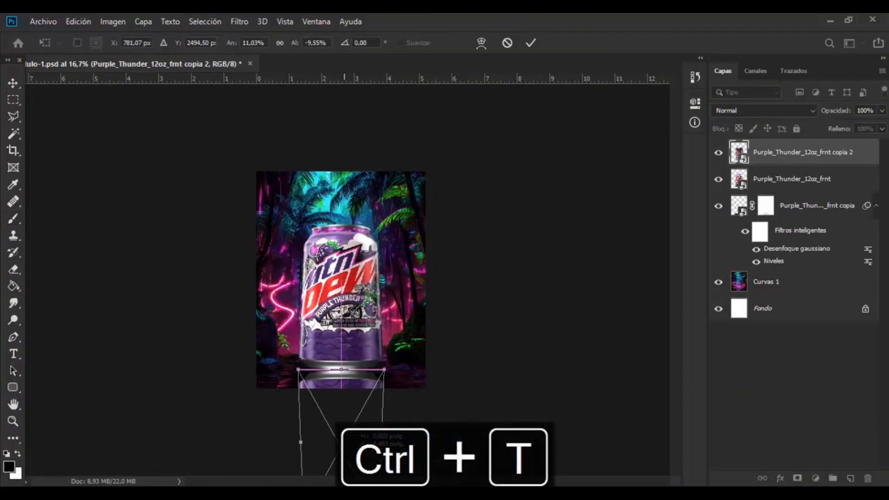
{"action": "left_click_drag", "start_coordinate": [762, 155], "coordinate": [770, 186]}
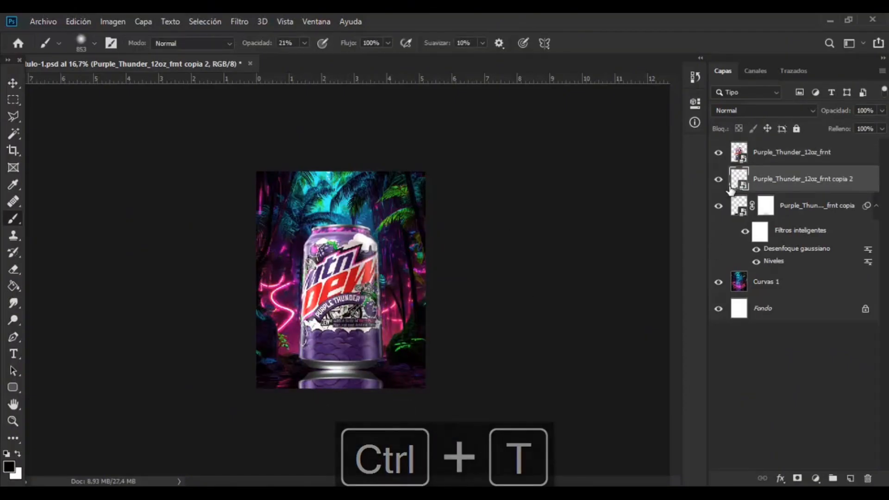
- Set the reflection layer's Blend If ranges to 212/255 highlights for this layer and 0/34 and 205/255 for the underlying layer
{"action": "double_click", "coordinate": [866, 175]}
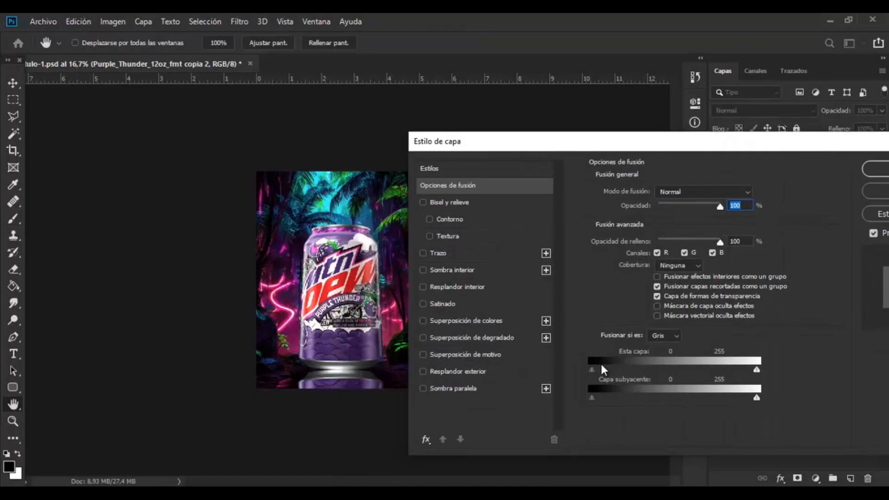
{"action": "left_click_drag", "start_coordinate": [618, 396], "coordinate": [622, 396]}
{"action": "left_click_drag", "start_coordinate": [621, 396], "coordinate": [589, 395]}
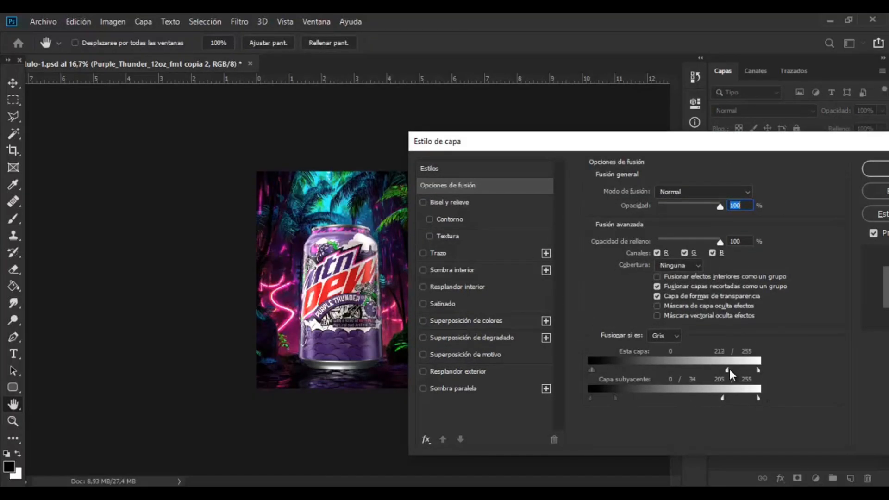
{"action": "left_click", "coordinate": [873, 178]}
- Apply a Gaussian Blur to the can's reflection
{"action": "key", "text": "ctrl+plus"}
{"action": "key", "text": "ctrl+plus"}
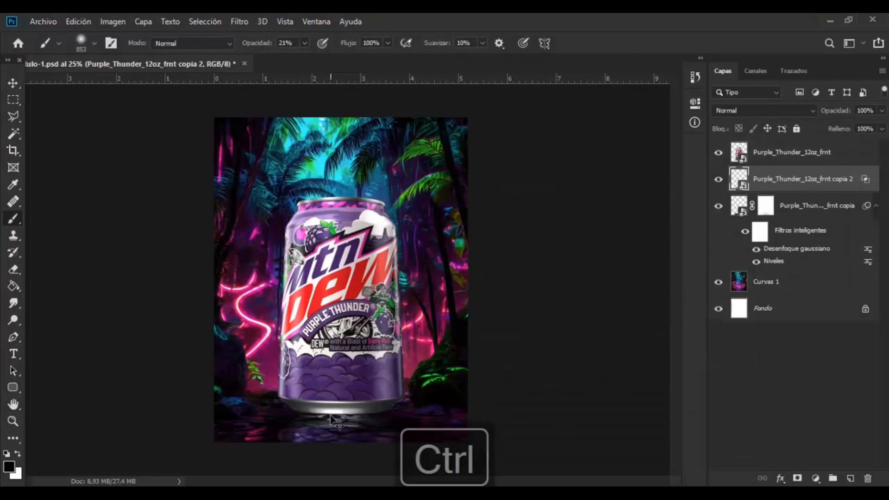
{"action": "scroll", "coordinate": [673, 308], "scroll_direction": "down", "scroll_amount": 3}
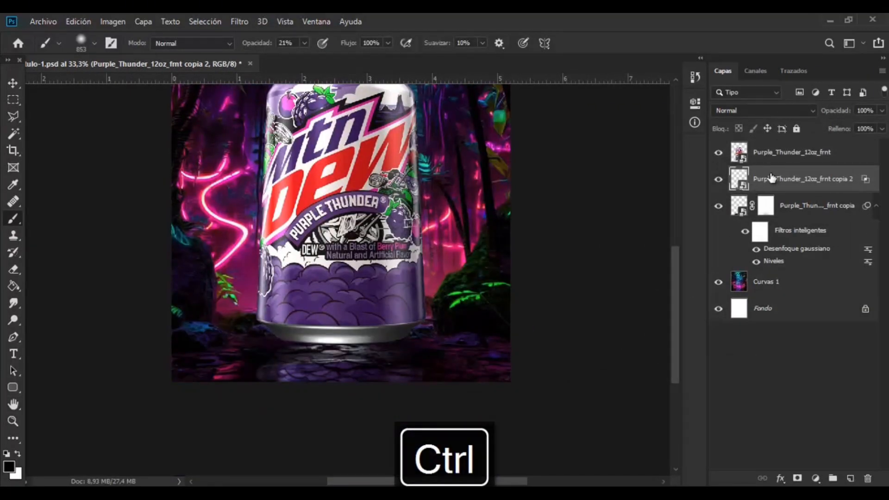
{"action": "left_click", "coordinate": [240, 21]}
{"action": "mouse_move", "coordinate": [317, 168]}
{"action": "left_click", "coordinate": [477, 250]}
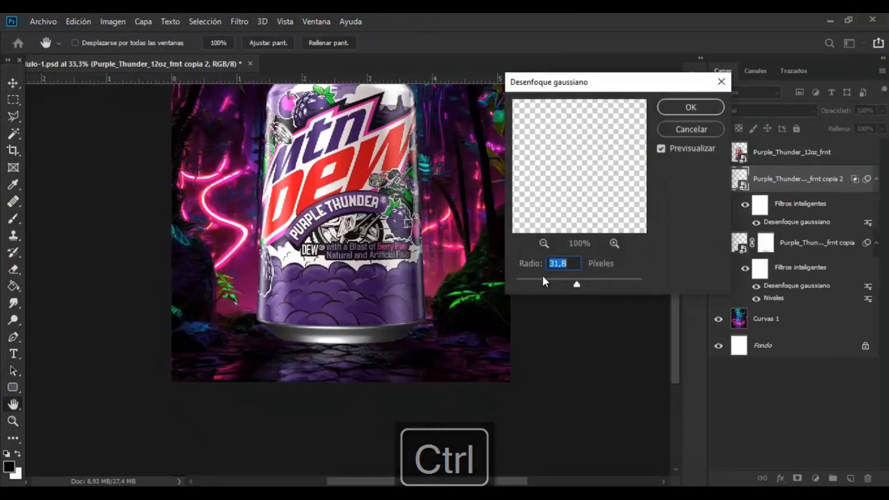
{"action": "left_click", "coordinate": [690, 108]}
- Add a new layer beneath the can and paint a soft black contact shadow around its base at 21% and 37% opacity
{"action": "key", "text": "b"}
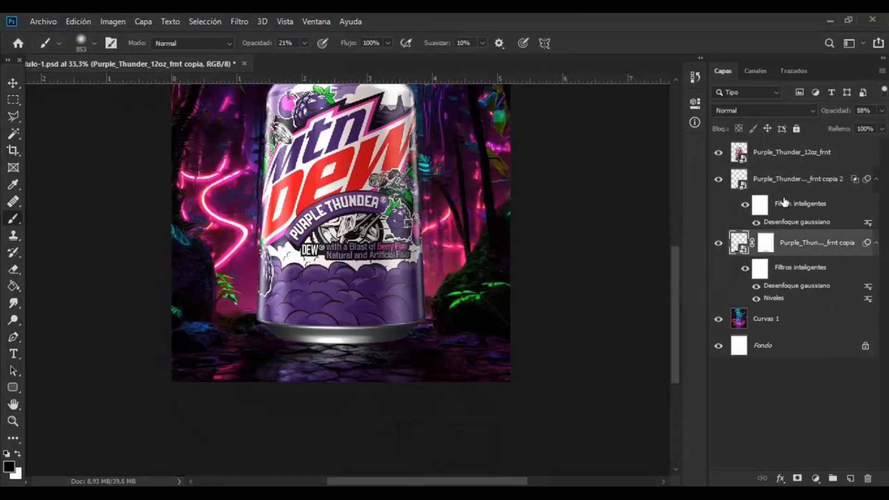
{"action": "left_click", "coordinate": [849, 478]}
{"action": "left_click_drag", "start_coordinate": [229, 308], "coordinate": [180, 301]}
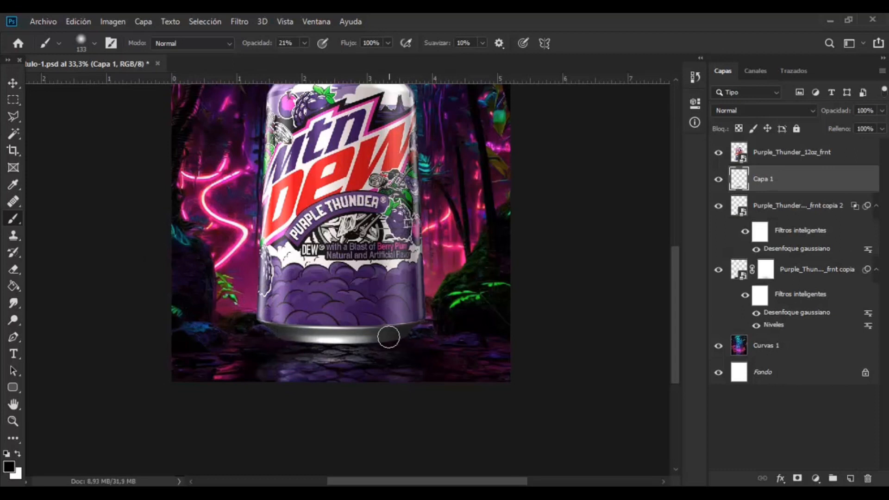
{"action": "key", "text": "ctrl+minus"}
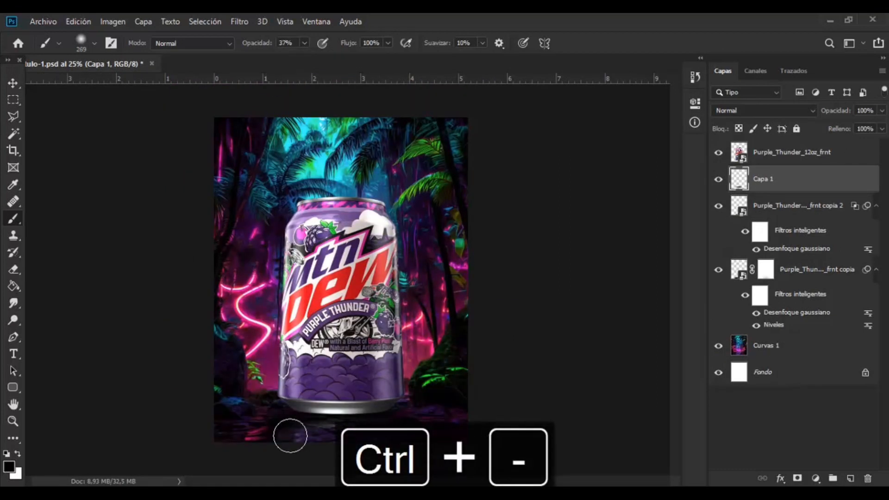
- Soften the painted contact shadow with a Gaussian Blur
{"action": "left_click", "coordinate": [240, 21]}
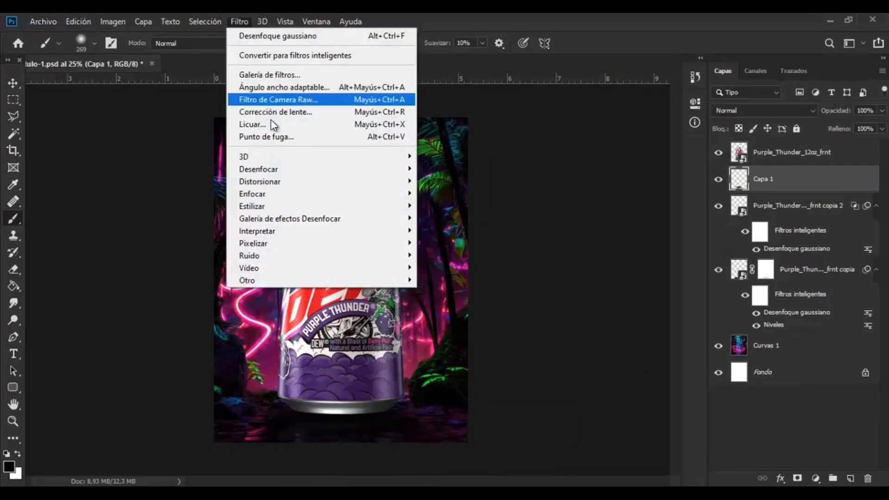
{"action": "mouse_move", "coordinate": [268, 168]}
{"action": "left_click", "coordinate": [510, 257]}
{"action": "left_click", "coordinate": [672, 107]}
{"action": "key", "text": "b"}
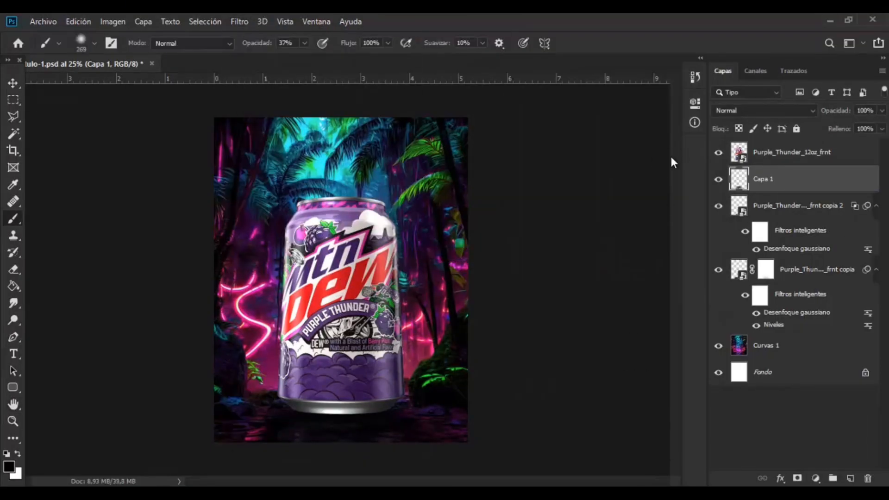
- Darken the can with a clipped Curves adjustment and mask the effect over its center with a soft black brush at 37% opacity
{"action": "left_click", "coordinate": [767, 160]}
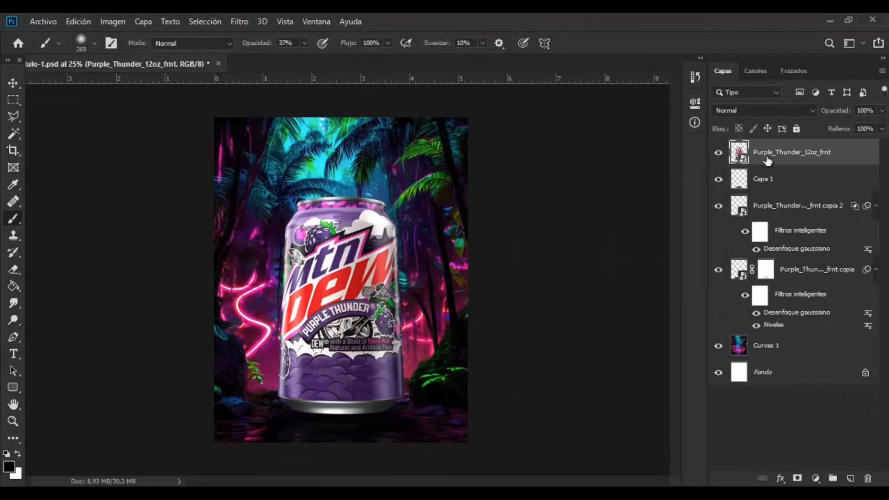
{"action": "left_click", "coordinate": [815, 478]}
{"action": "left_click", "coordinate": [795, 309]}
{"action": "left_click_drag", "start_coordinate": [596, 236], "coordinate": [619, 253]}
{"action": "left_click", "coordinate": [583, 319]}
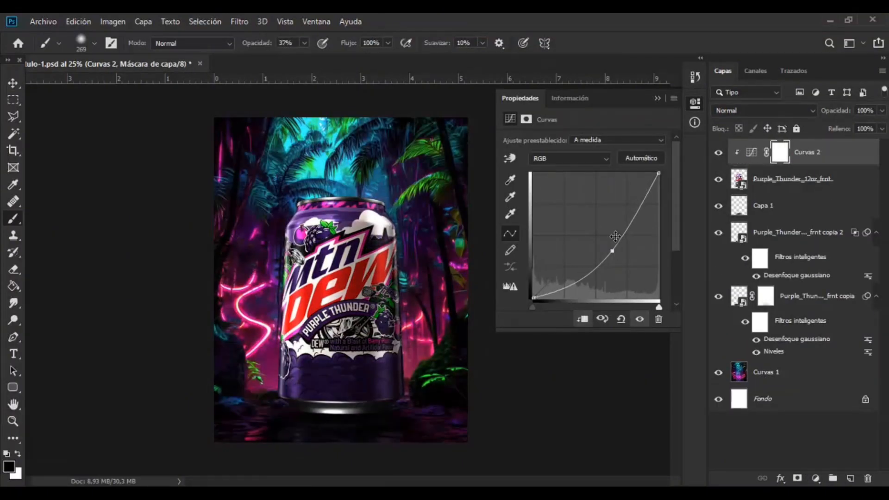
{"action": "left_click", "coordinate": [659, 98]}
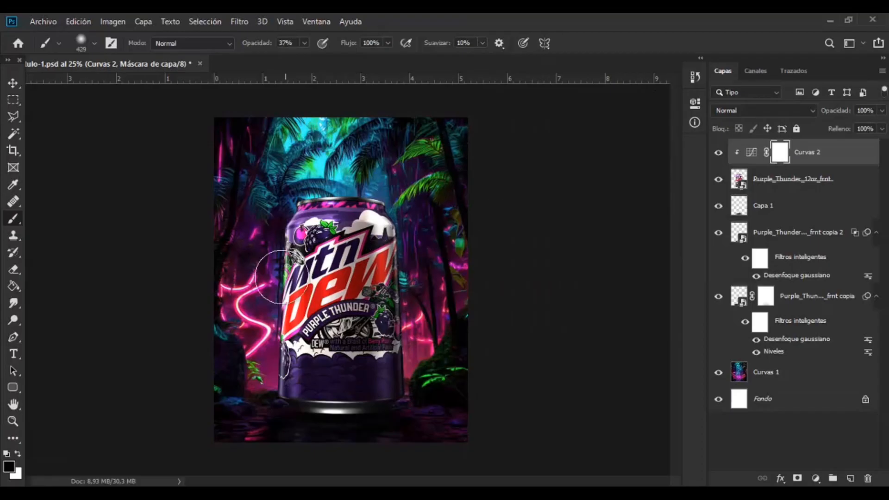
{"action": "mouse_move", "coordinate": [281, 277]}
{"action": "left_mouse_down"}
{"action": "mouse_move", "coordinate": [308, 190]}
{"action": "mouse_move", "coordinate": [358, 232]}
{"action": "mouse_move", "coordinate": [357, 208]}
{"action": "mouse_move", "coordinate": [330, 292]}
{"action": "left_mouse_up"}
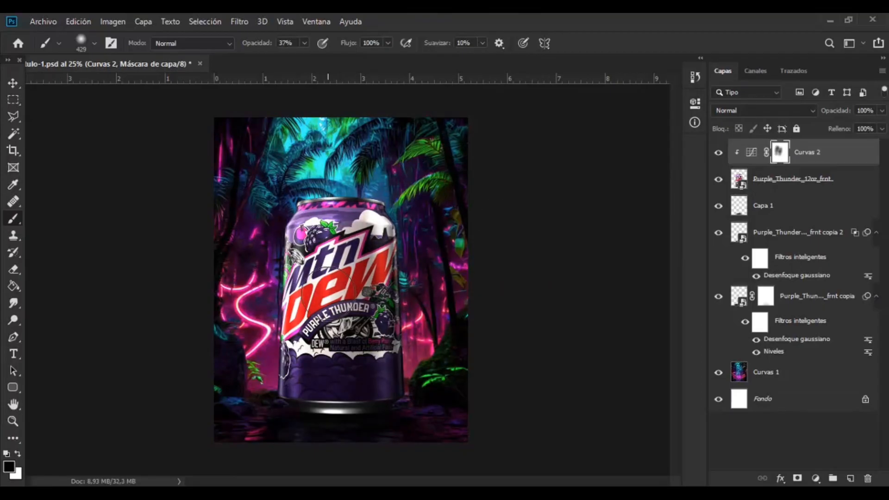
- Add a Hue/Saturation adjustment clipped to the can, shift its hue and invert its mask to black
{"action": "left_click", "coordinate": [815, 477]}
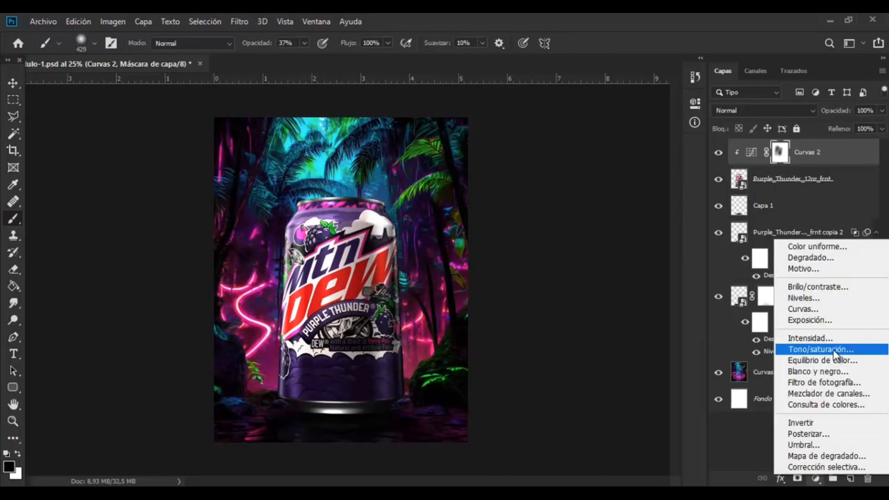
{"action": "left_click", "coordinate": [832, 347]}
{"action": "left_click_drag", "start_coordinate": [585, 189], "coordinate": [564, 190]}
{"action": "left_click", "coordinate": [597, 260]}
{"action": "left_click", "coordinate": [605, 212]}
{"action": "left_click", "coordinate": [780, 154]}
{"action": "key", "text": "ctrl+i"}
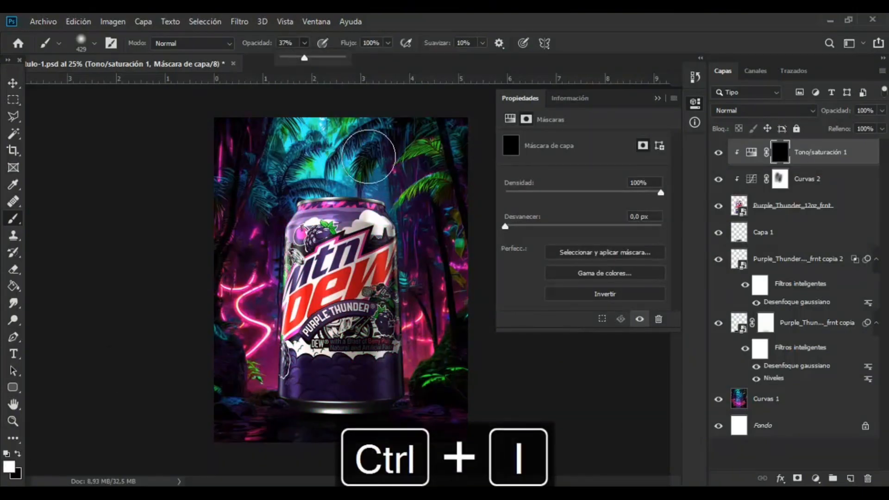
- Reveal the Hue/Saturation tint along the can's edges with a soft white brush on its mask, at 37% and 19% opacity
{"action": "left_click", "coordinate": [398, 218]}
{"action": "left_click", "coordinate": [416, 372]}
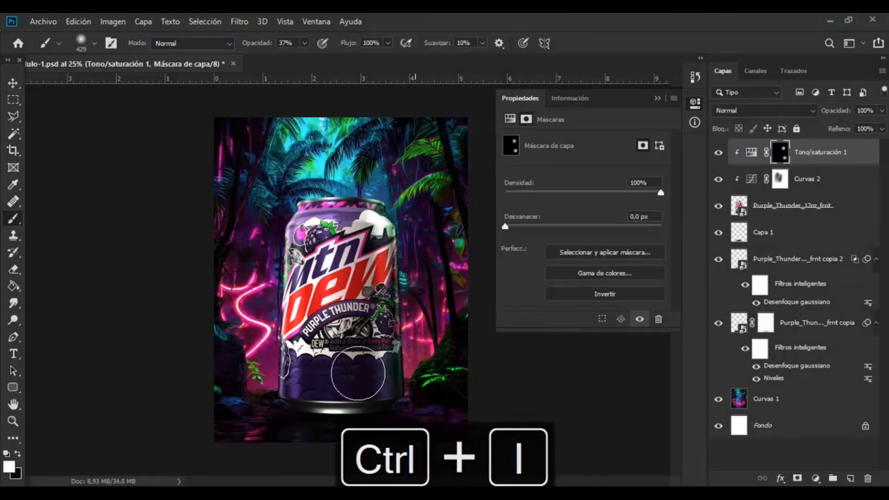
{"action": "left_click", "coordinate": [262, 373]}
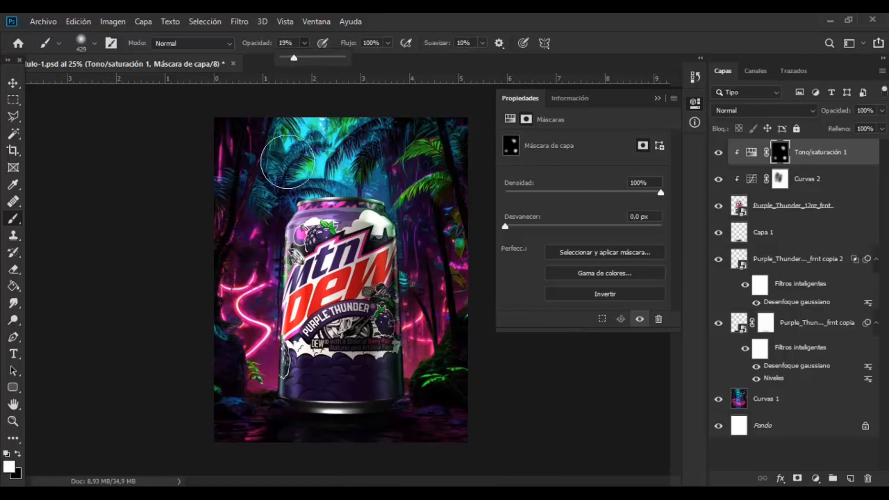
{"action": "left_click", "coordinate": [297, 214]}
- Compare the can with and without its adjustments, and paint black at 100% opacity over its center on the Curves mask
{"action": "left_click", "coordinate": [817, 187]}
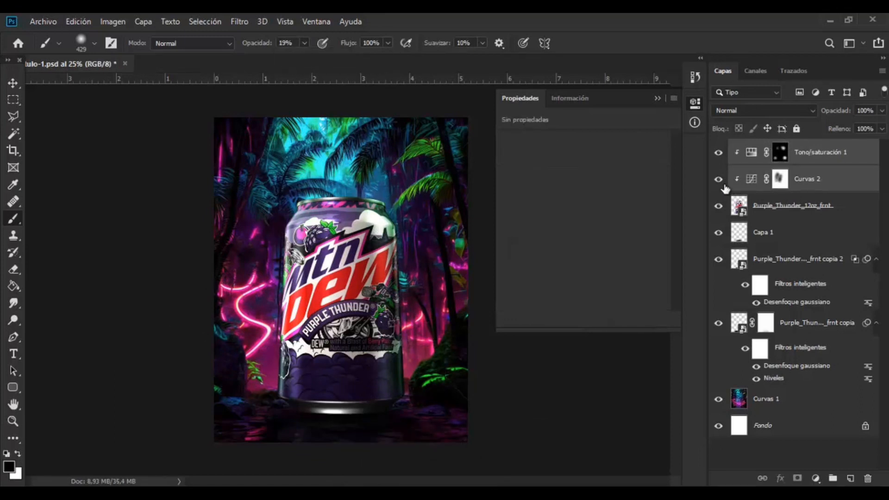
{"action": "left_click", "coordinate": [718, 179]}
{"action": "left_click", "coordinate": [718, 180]}
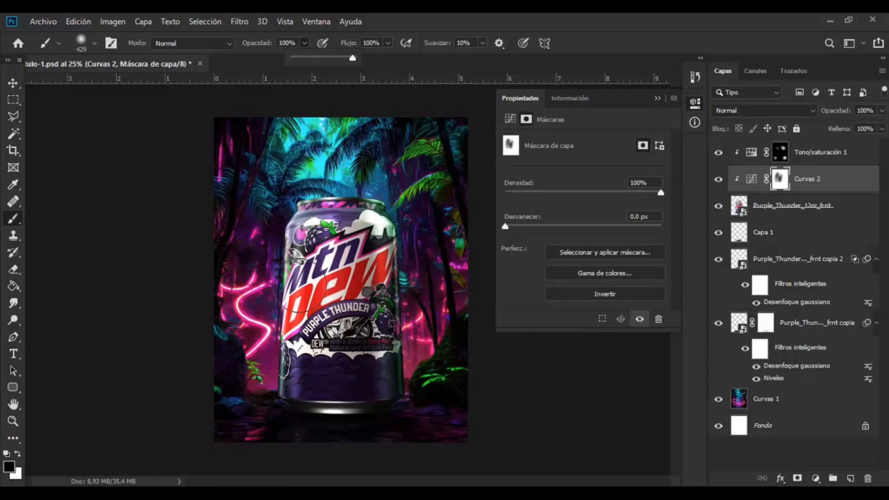
{"action": "left_click_drag", "start_coordinate": [299, 283], "coordinate": [341, 284]}
- Merge the can with its Curves and Hue/Saturation adjustments into a single layer
{"action": "left_click", "coordinate": [820, 202]}
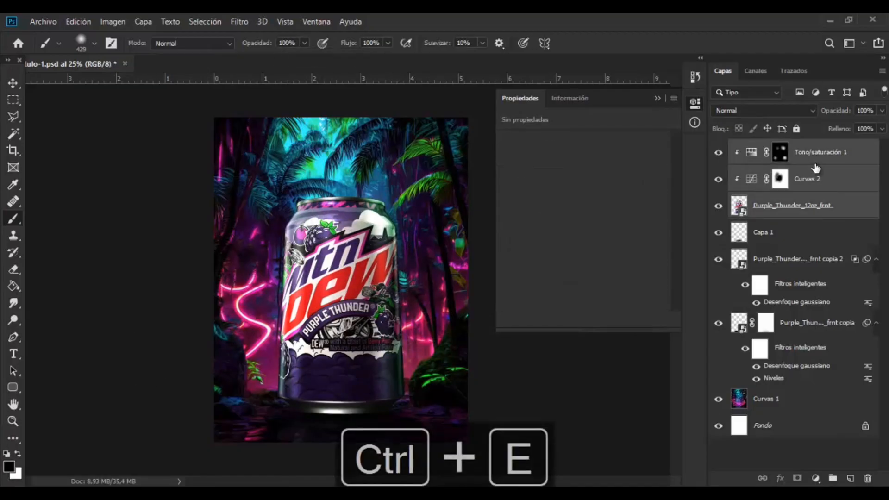
{"action": "key", "text": "ctrl+e"}
{"action": "key", "text": "F9"}
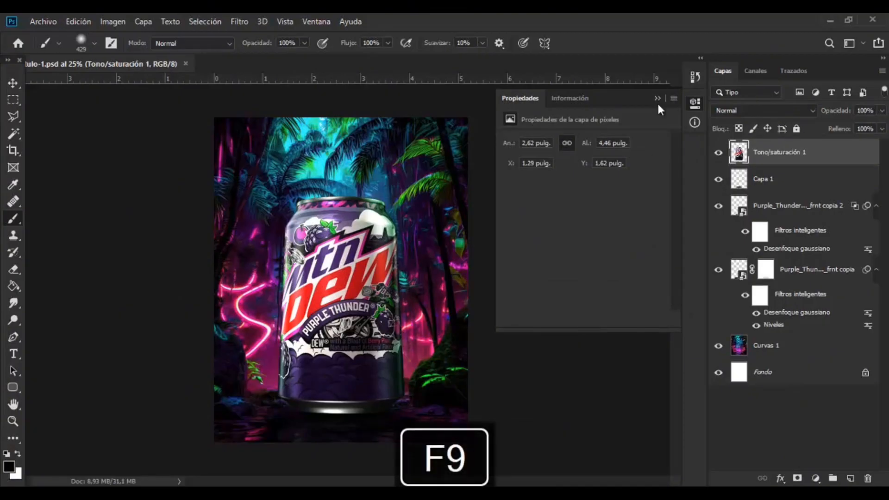
- Group the blurred reflection and shadow layers, and lock both the group and the jungle background layer
{"action": "left_click", "coordinate": [740, 200]}
{"action": "left_click", "coordinate": [719, 207]}
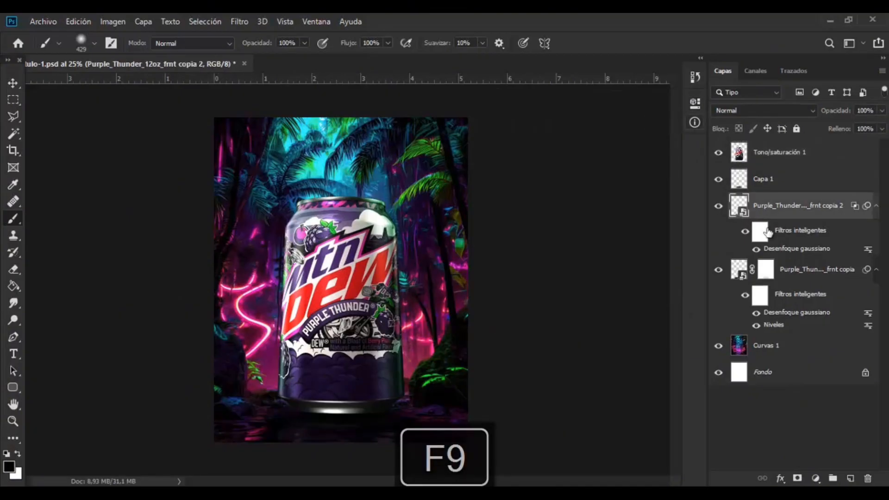
{"action": "left_click", "coordinate": [786, 269], "text": "shift"}
{"action": "key", "text": "ctrl+e"}
{"action": "key", "text": "ctrl+z"}
{"action": "key", "text": "ctrl+g"}
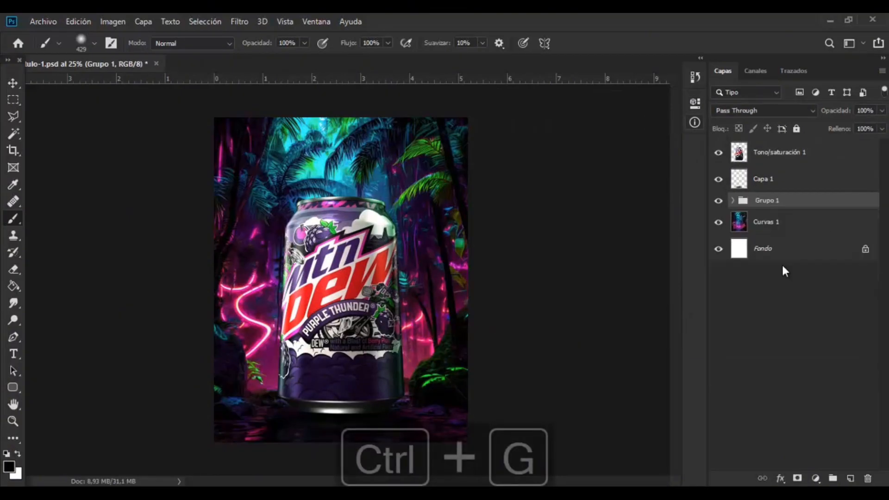
{"action": "left_click", "coordinate": [787, 221]}
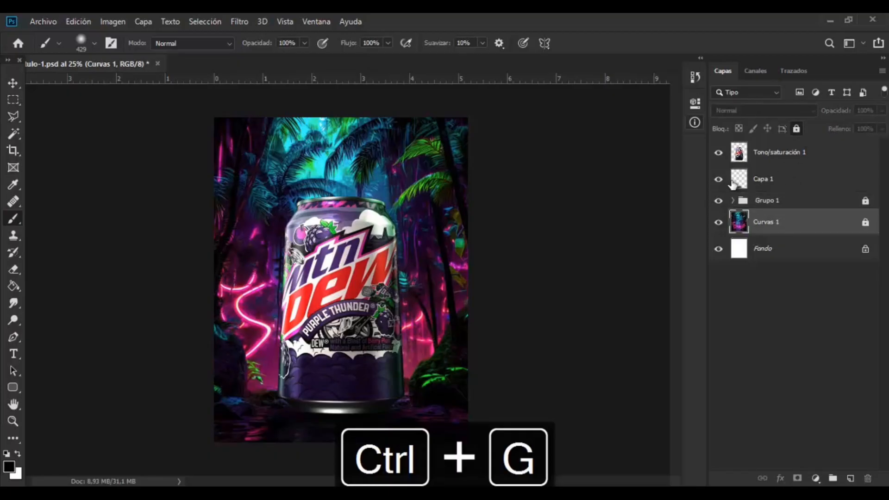
- Move the painted shadow layer into the shadow group at 86% opacity, and lock the merged can layer
{"action": "left_click", "coordinate": [732, 184]}
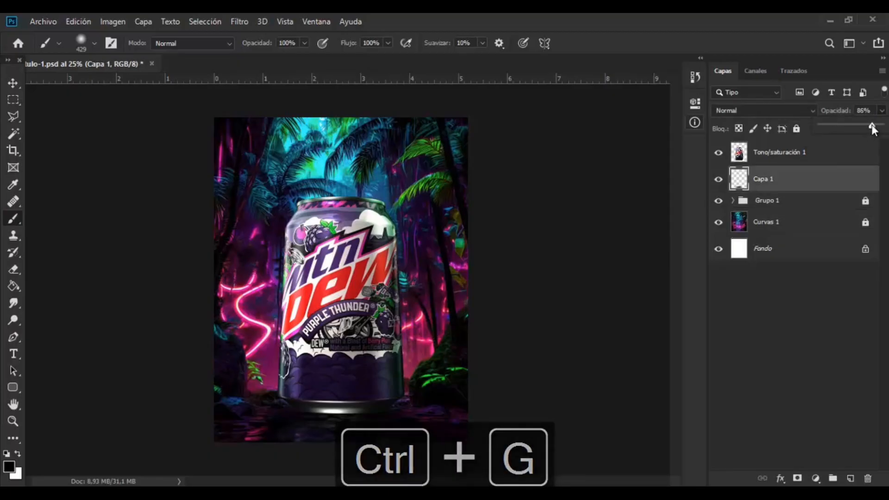
{"action": "left_click_drag", "start_coordinate": [801, 181], "coordinate": [780, 199]}
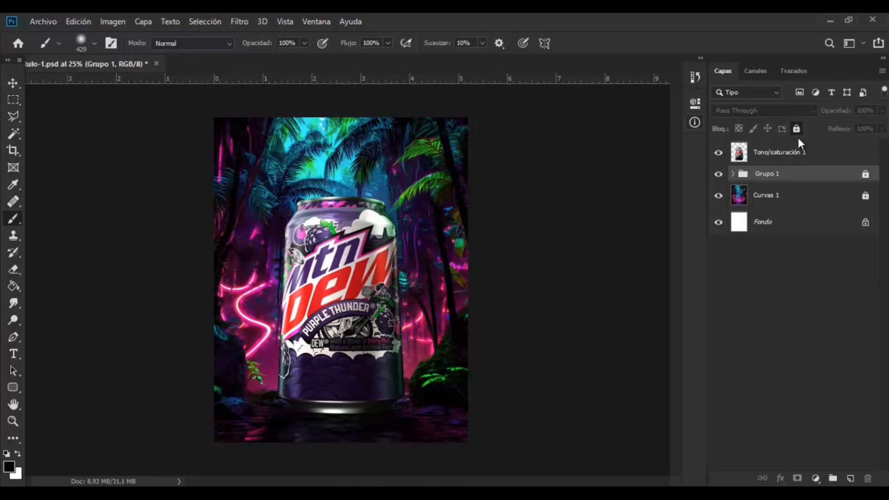
{"action": "left_click", "coordinate": [784, 153]}
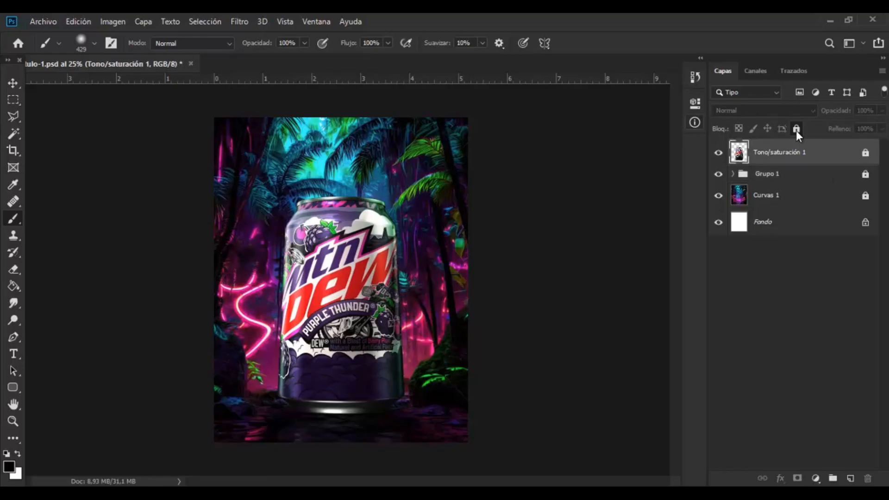
- Place the —Pngtree—snakes_78507 image from the violet can folder over the can, scaled to about 25% and rotated about -13.8°
{"action": "key", "text": "alt+Tab"}
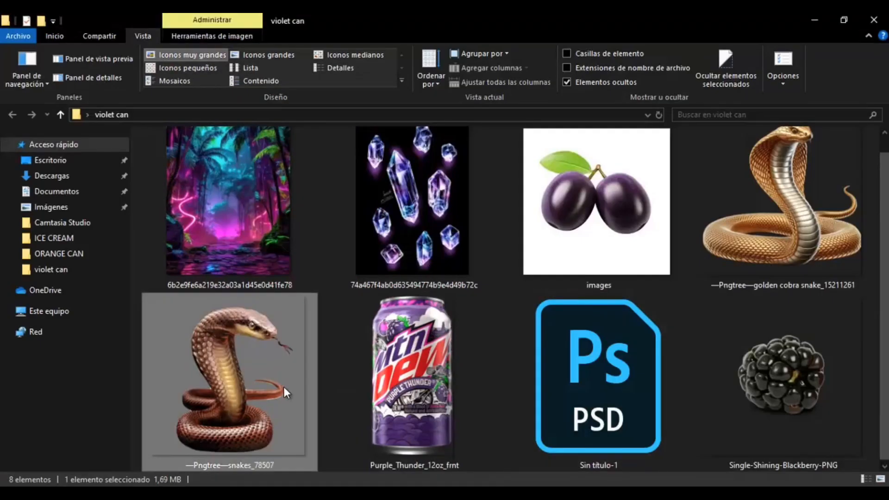
{"action": "left_click_drag", "start_coordinate": [282, 376], "coordinate": [343, 324]}
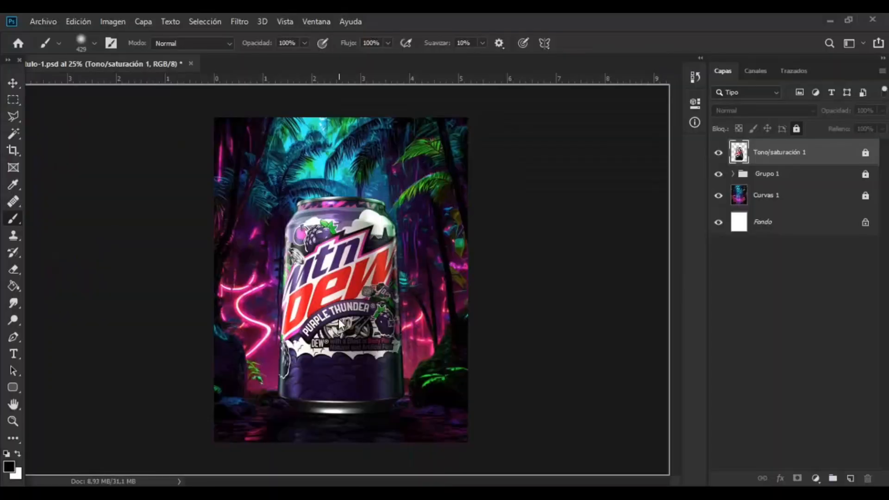
{"action": "left_click_drag", "start_coordinate": [427, 304], "coordinate": [428, 273]}
{"action": "left_click_drag", "start_coordinate": [476, 385], "coordinate": [496, 345]}
{"action": "left_click_drag", "start_coordinate": [413, 348], "coordinate": [398, 346]}
{"action": "left_click_drag", "start_coordinate": [479, 344], "coordinate": [488, 349]}
{"action": "left_click_drag", "start_coordinate": [453, 325], "coordinate": [449, 323]}
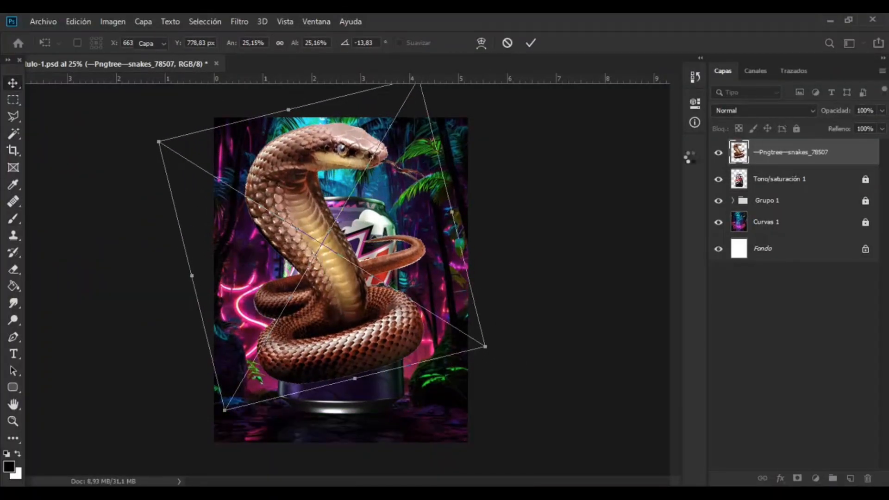
- Lower the snake layer's opacity to 77% and commit its placement
{"action": "left_click", "coordinate": [882, 110]}
{"action": "left_click", "coordinate": [869, 122]}
{"action": "left_click", "coordinate": [790, 341]}
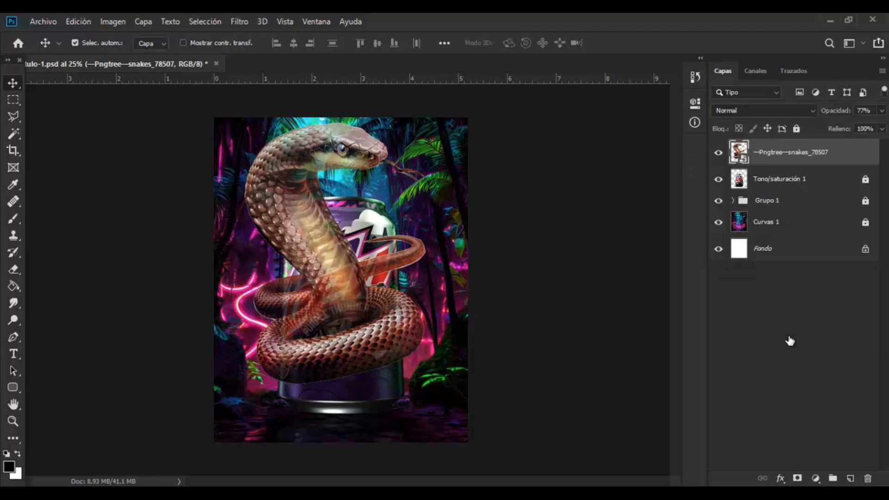
- Add a layer mask to the snake and paint out its head, neck and tail with a harder black brush
{"action": "left_click", "coordinate": [796, 477]}
{"action": "left_click", "coordinate": [12, 219]}
{"action": "left_click", "coordinate": [94, 43]}
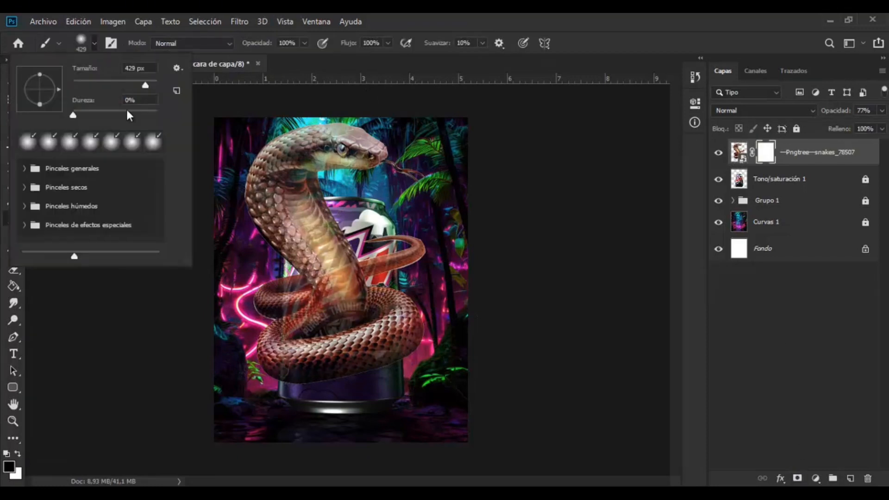
{"action": "mouse_move", "coordinate": [360, 250]}
{"action": "left_mouse_down"}
{"action": "mouse_move", "coordinate": [297, 205]}
{"action": "mouse_move", "coordinate": [283, 121]}
{"action": "mouse_move", "coordinate": [350, 219]}
{"action": "mouse_move", "coordinate": [400, 243]}
{"action": "mouse_move", "coordinate": [325, 235]}
{"action": "left_mouse_up"}
- Paint the remaining snake body off the can label on the layer mask with a 69 px, 68% hardness black brush
{"action": "right_click", "coordinate": [325, 235], "text": "alt"}
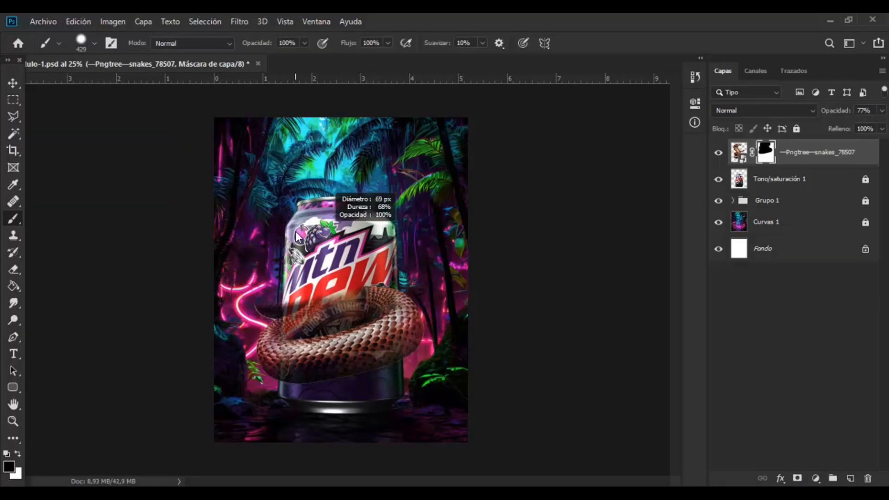
{"action": "key", "text": "ctrl+plus"}
{"action": "key", "text": "ctrl+plus"}
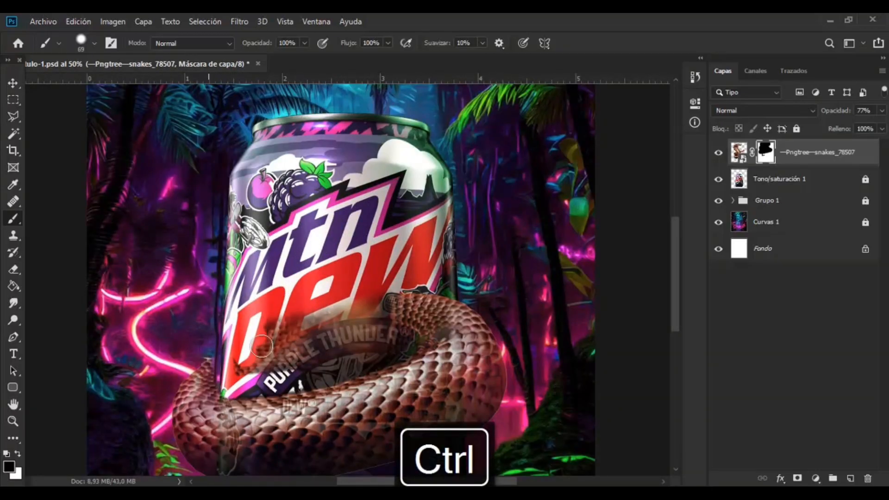
{"action": "mouse_move", "coordinate": [261, 347]}
{"action": "left_mouse_down"}
{"action": "mouse_move", "coordinate": [298, 358]}
{"action": "mouse_move", "coordinate": [270, 370]}
{"action": "mouse_move", "coordinate": [310, 359]}
{"action": "left_mouse_up"}
{"action": "mouse_move", "coordinate": [443, 287]}
{"action": "left_mouse_down"}
{"action": "mouse_move", "coordinate": [446, 318]}
{"action": "mouse_move", "coordinate": [430, 332]}
{"action": "mouse_move", "coordinate": [434, 325]}
{"action": "mouse_move", "coordinate": [381, 353]}
{"action": "mouse_move", "coordinate": [424, 294]}
{"action": "mouse_move", "coordinate": [368, 340]}
{"action": "mouse_move", "coordinate": [448, 277]}
{"action": "mouse_move", "coordinate": [395, 317]}
{"action": "mouse_move", "coordinate": [310, 353]}
{"action": "mouse_move", "coordinate": [363, 303]}
{"action": "mouse_move", "coordinate": [276, 335]}
{"action": "mouse_move", "coordinate": [252, 361]}
{"action": "left_mouse_up"}
{"action": "right_click", "coordinate": [425, 292], "text": "alt"}
- Raise the snake layer's opacity to 100%
{"action": "left_click", "coordinate": [738, 152]}
{"action": "left_click", "coordinate": [882, 111]}
{"action": "left_click_drag", "start_coordinate": [865, 125], "coordinate": [885, 127]}
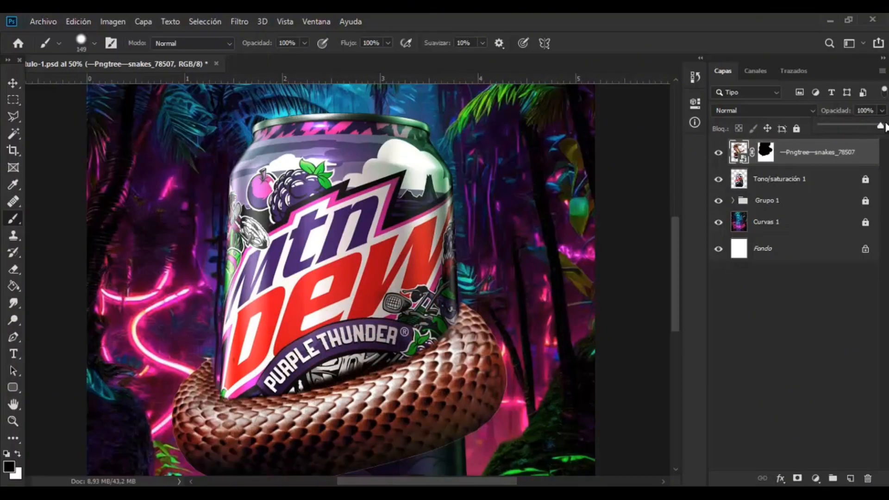
- Refine the snake's layer mask with white and black brush strokes where the coil meets the can's lower left edge
{"action": "left_click", "coordinate": [765, 152]}
{"action": "right_click", "coordinate": [412, 330], "text": "alt"}
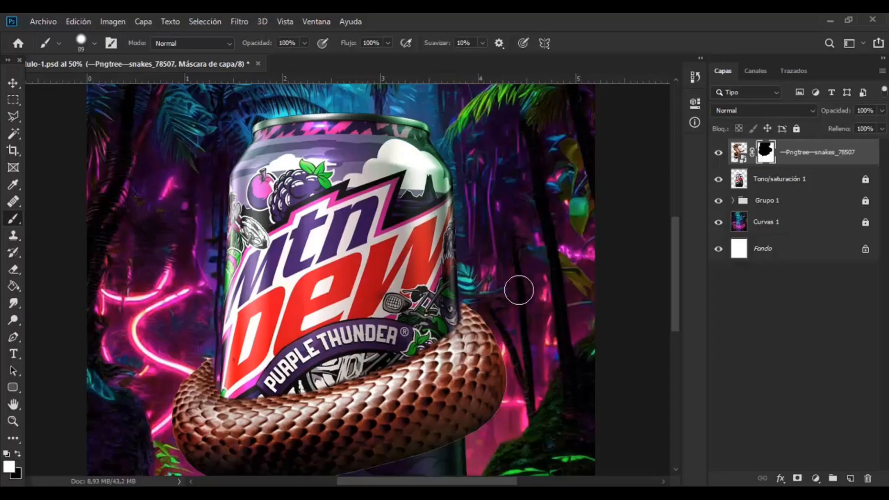
{"action": "key", "text": "ctrl+z"}
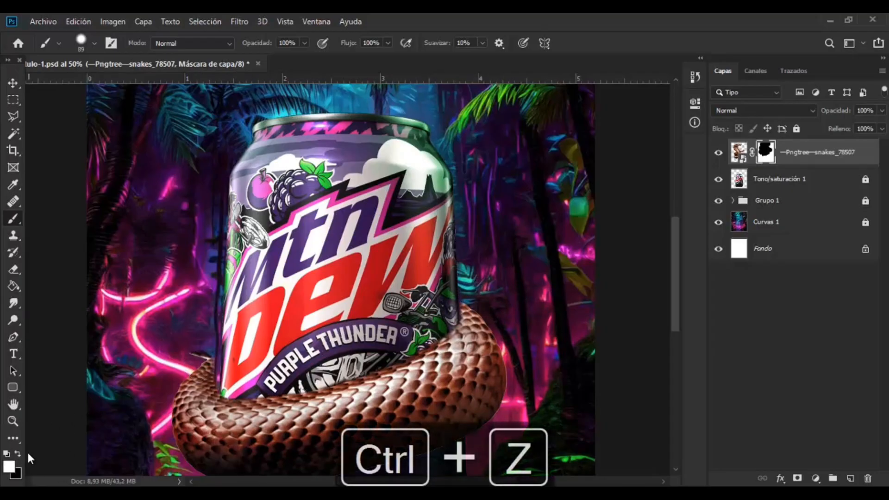
{"action": "left_click", "coordinate": [18, 453]}
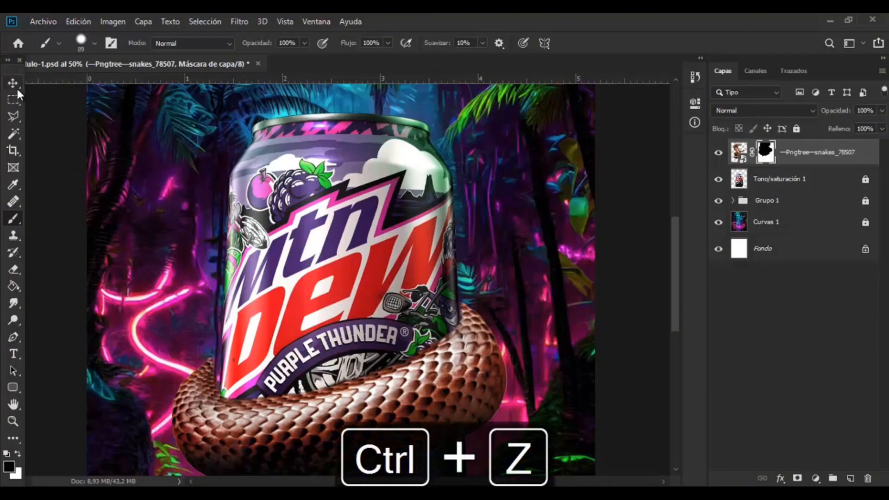
{"action": "key", "text": "x"}
{"action": "left_click_drag", "start_coordinate": [213, 383], "coordinate": [223, 362]}
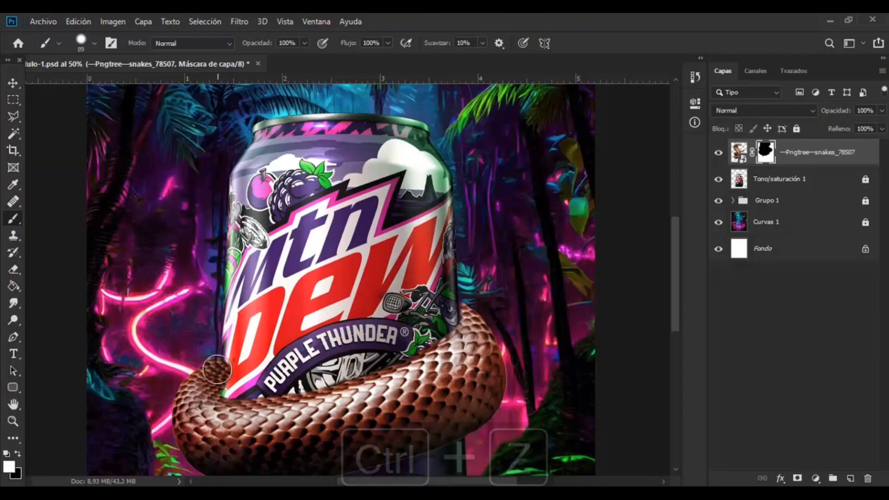
{"action": "key", "text": "x"}
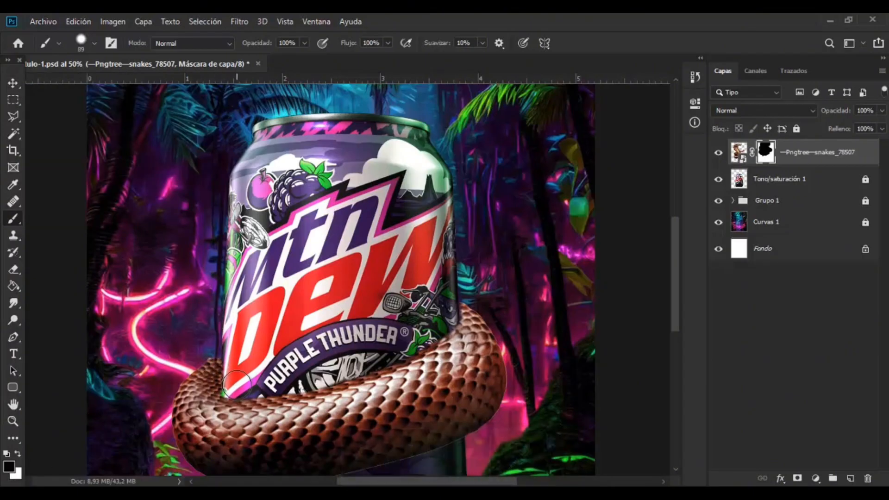
{"action": "key", "text": "ctrl+minus"}
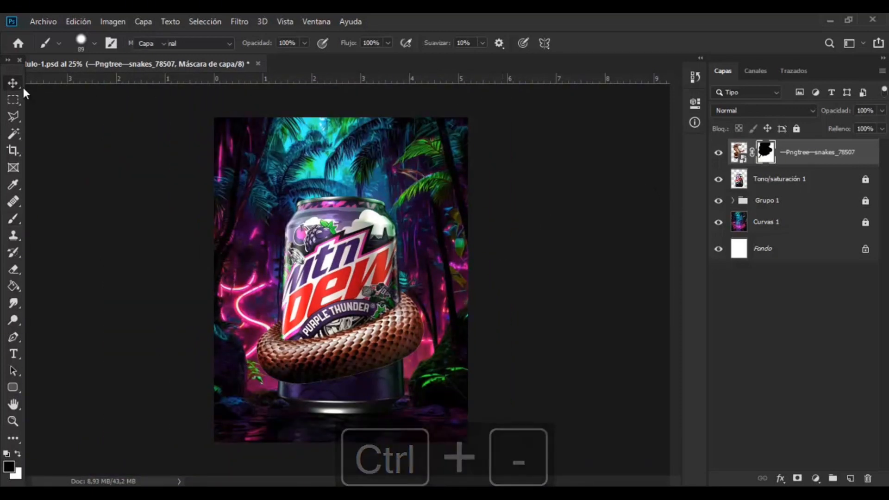
- Move the masked snake coil slightly up the can and merge it with a new blank layer
{"action": "key", "text": "ctrl+t"}
{"action": "mouse_move", "coordinate": [322, 410]}
{"action": "left_mouse_down"}
{"action": "mouse_move", "coordinate": [323, 382]}
{"action": "mouse_move", "coordinate": [322, 400]}
{"action": "left_mouse_up"}
{"action": "key", "text": "Return"}
{"action": "key", "text": "b"}
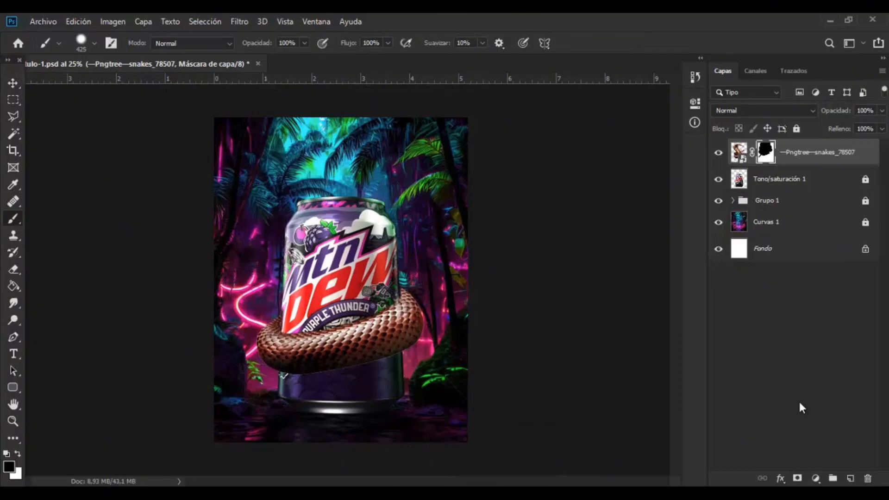
{"action": "left_click", "coordinate": [849, 479]}
{"action": "key", "text": "ctrl+e"}
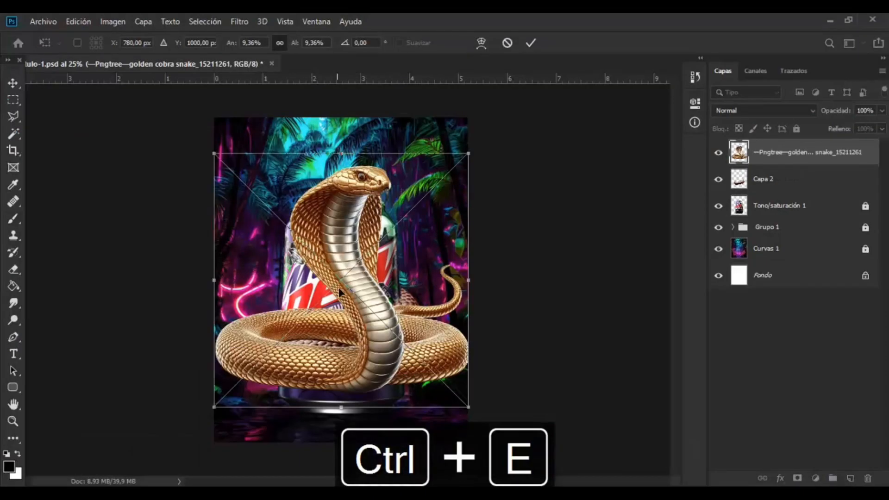
- Place the golden cobra image over the can at 9.36% scale, moved up to Y 780 px, and rasterize its layer
{"action": "left_click_drag", "start_coordinate": [341, 291], "coordinate": [335, 254]}
{"action": "key", "text": "Return"}
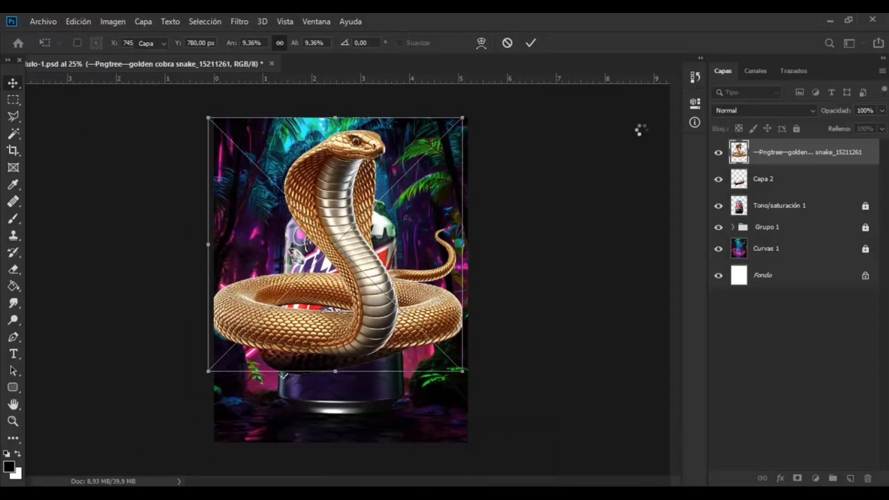
{"action": "right_click", "coordinate": [818, 153]}
{"action": "left_click", "coordinate": [672, 244]}
- Shift the golden cobra sideways so its whole coil lies within the canvas
{"action": "left_click", "coordinate": [12, 103]}
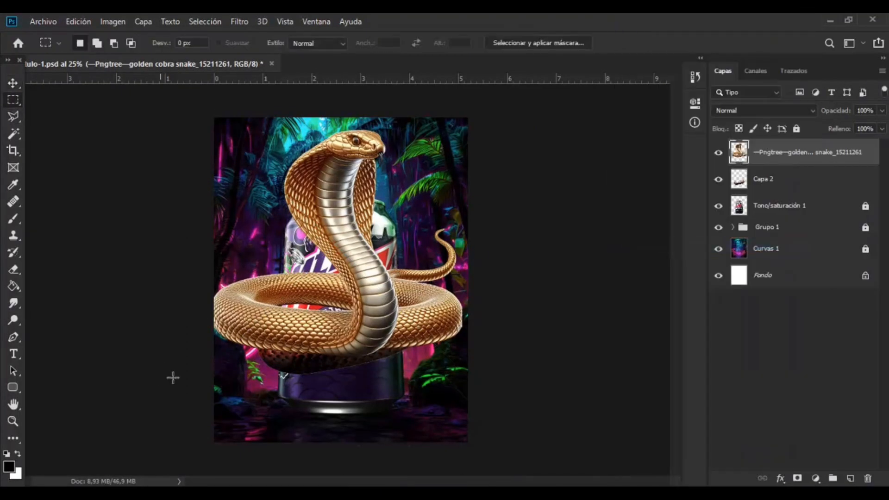
{"action": "key", "text": "v"}
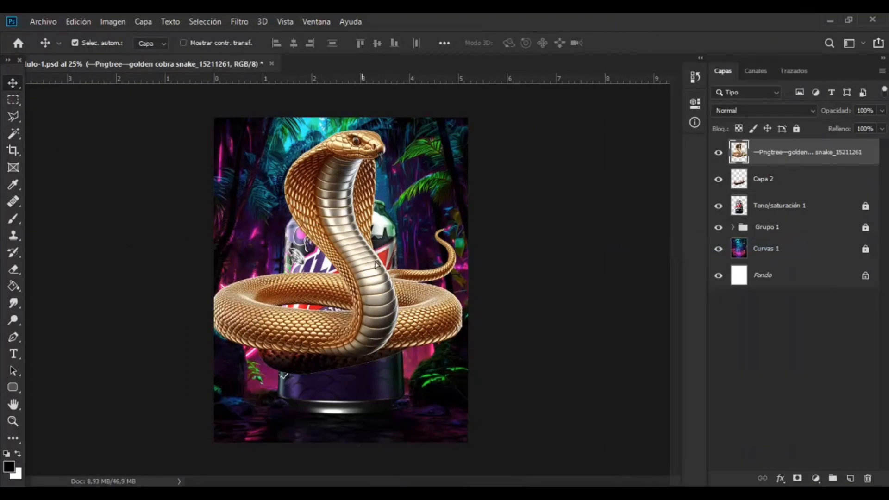
{"action": "left_click_drag", "start_coordinate": [362, 265], "coordinate": [369, 259]}
{"action": "key", "text": "shift+Left"}
{"action": "key", "text": "shift+Left"}
{"action": "key", "text": "shift+Left"}
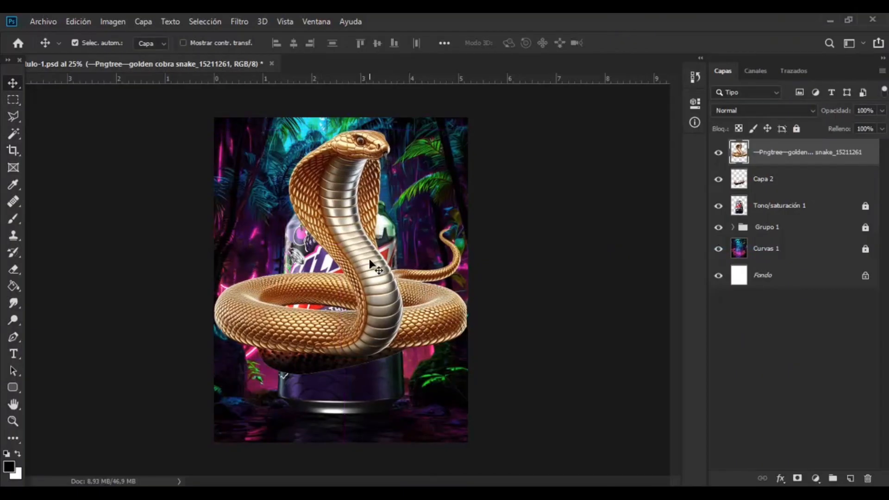
- Cut the cobra's head and neck with a rectangular selection, paste them on a new layer beneath the can, and hide the leftover coil
{"action": "left_click", "coordinate": [8, 99]}
{"action": "left_click_drag", "start_coordinate": [423, 280], "coordinate": [422, 280]}
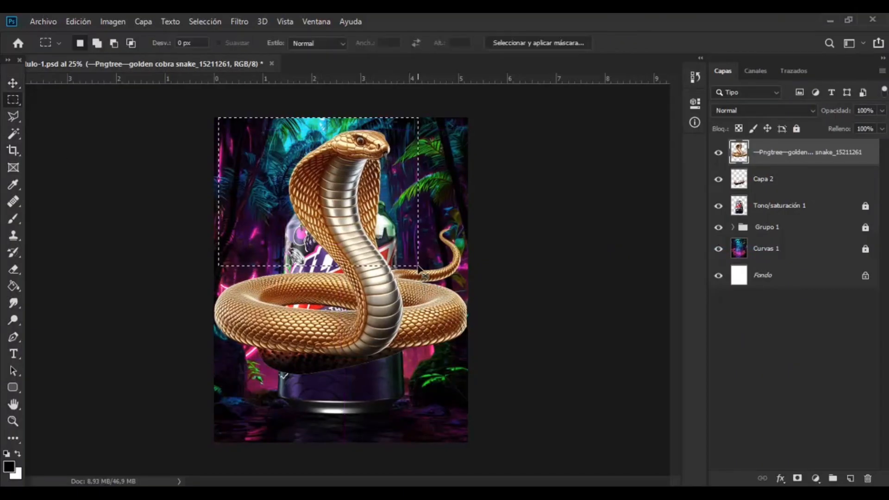
{"action": "key", "text": "ctrl+x"}
{"action": "left_click", "coordinate": [718, 152]}
{"action": "left_click", "coordinate": [778, 205]}
{"action": "key", "text": "ctrl+v"}
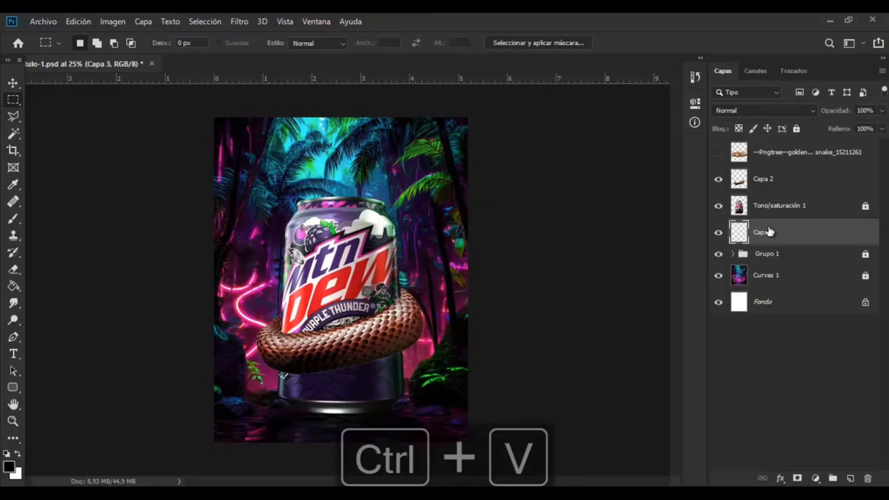
- Position the cobra head behind the can's upper left side at about X 486, Y 580.5 px
{"action": "key", "text": "ctrl+t"}
{"action": "left_click_drag", "start_coordinate": [423, 212], "coordinate": [312, 185]}
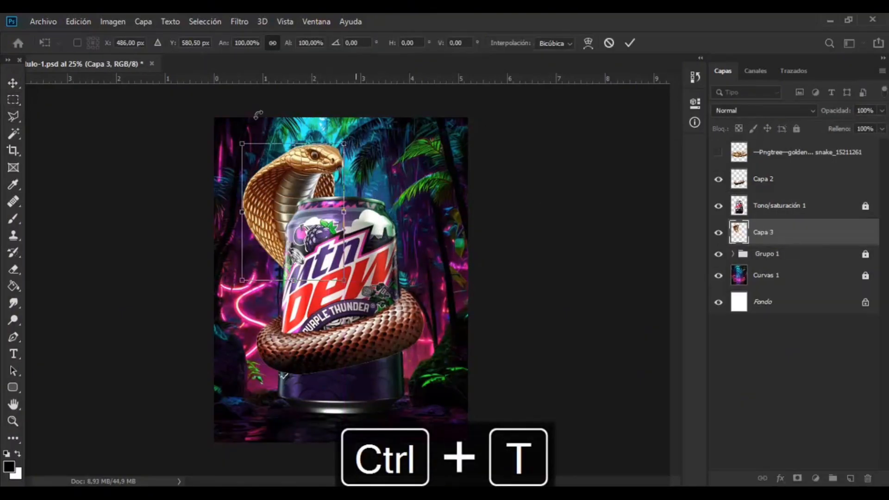
{"action": "left_click", "coordinate": [9, 86]}
- Raise the brown coil slightly, then show the golden coil around the can's base with its layer directly beneath the can layer
{"action": "left_click", "coordinate": [401, 318]}
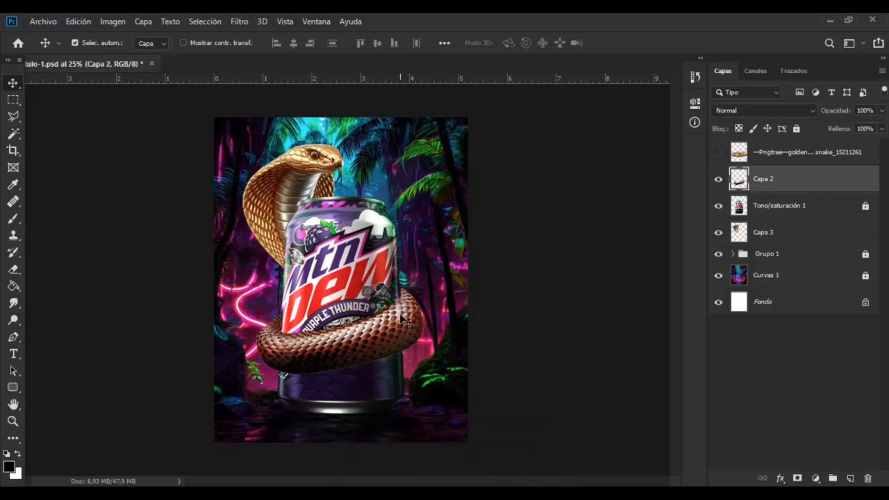
{"action": "left_click_drag", "start_coordinate": [401, 319], "coordinate": [402, 402]}
{"action": "left_click", "coordinate": [718, 151]}
{"action": "left_click", "coordinate": [787, 152]}
{"action": "left_click_drag", "start_coordinate": [786, 152], "coordinate": [787, 214]}
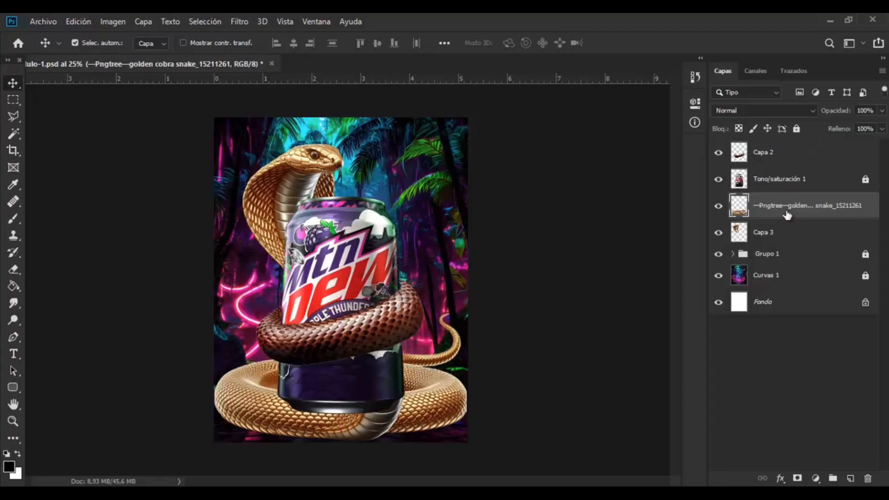
- Scale down the golden coil and reposition it behind the can's base with its tail showing beside the can
{"action": "key", "text": "ctrl+t"}
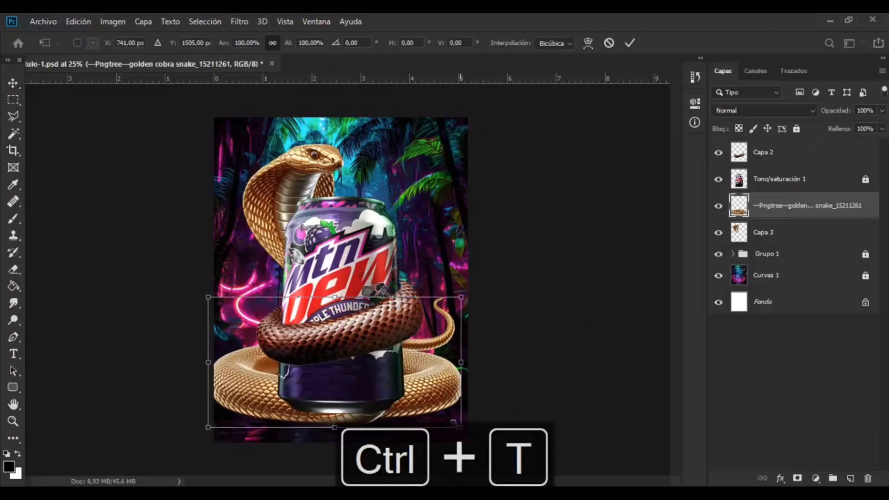
{"action": "left_click_drag", "start_coordinate": [461, 426], "coordinate": [423, 407]}
{"action": "left_click_drag", "start_coordinate": [421, 349], "coordinate": [410, 379]}
{"action": "key", "text": "Return"}
- Duplicate the brown coil, scale the copy to 96.48%, rotate it 9.63°, and set it just below the original, one layer beneath
{"action": "left_click", "coordinate": [783, 158]}
{"action": "key", "text": "ctrl+j"}
{"action": "key", "text": "ctrl+t"}
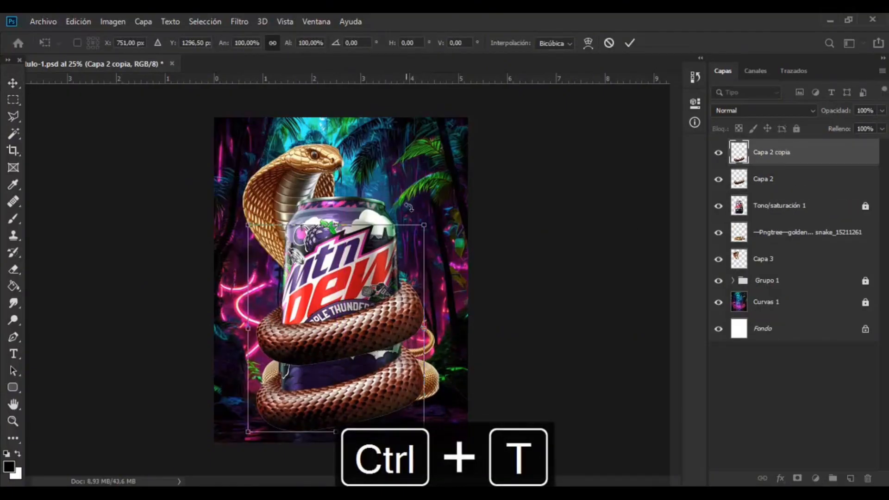
{"action": "left_click_drag", "start_coordinate": [424, 225], "coordinate": [443, 243]}
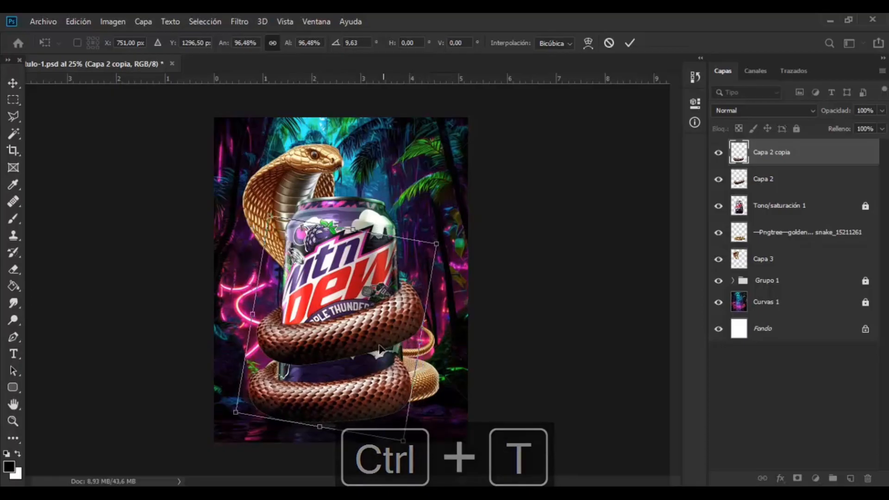
{"action": "left_click_drag", "start_coordinate": [379, 348], "coordinate": [395, 365]}
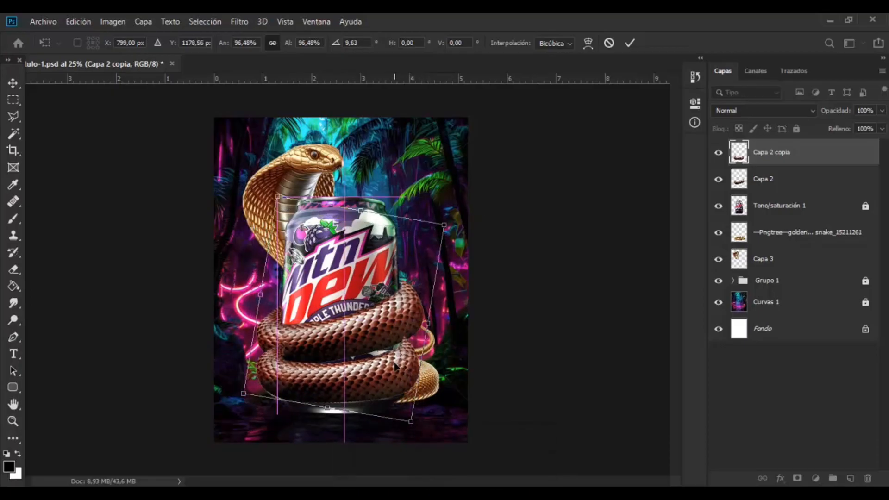
{"action": "left_click_drag", "start_coordinate": [805, 160], "coordinate": [785, 199]}
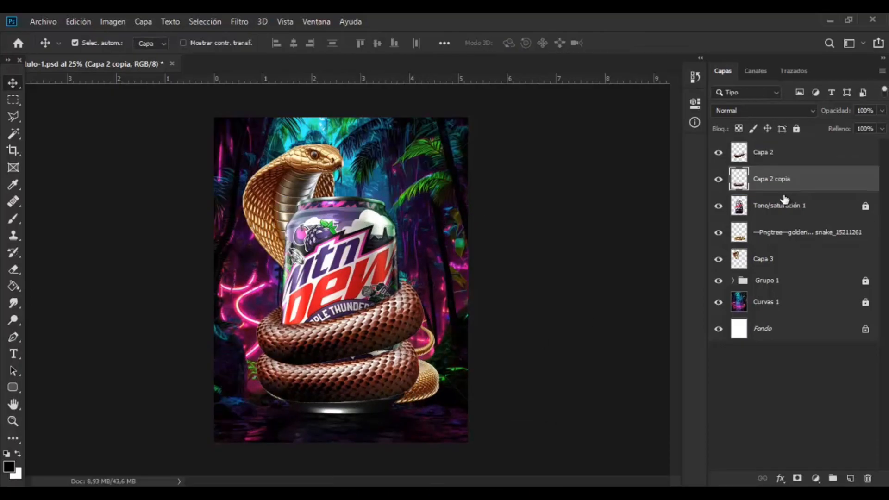
- Move the upper brown coil and the cobra head layers up together, to about Y 729 px
{"action": "key", "text": "ctrl+minus"}
{"action": "key", "text": "ctrl+minus"}
{"action": "key", "text": "ctrl+minus"}
{"action": "key", "text": "ctrl+plus"}
{"action": "key", "text": "ctrl+plus"}
{"action": "key", "text": "ctrl+plus"}
{"action": "key", "text": "ctrl+plus"}
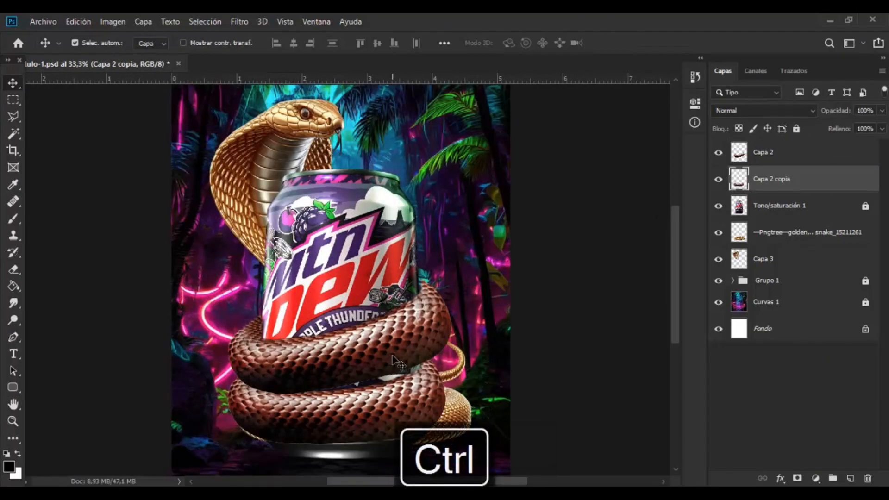
{"action": "left_click", "coordinate": [745, 159]}
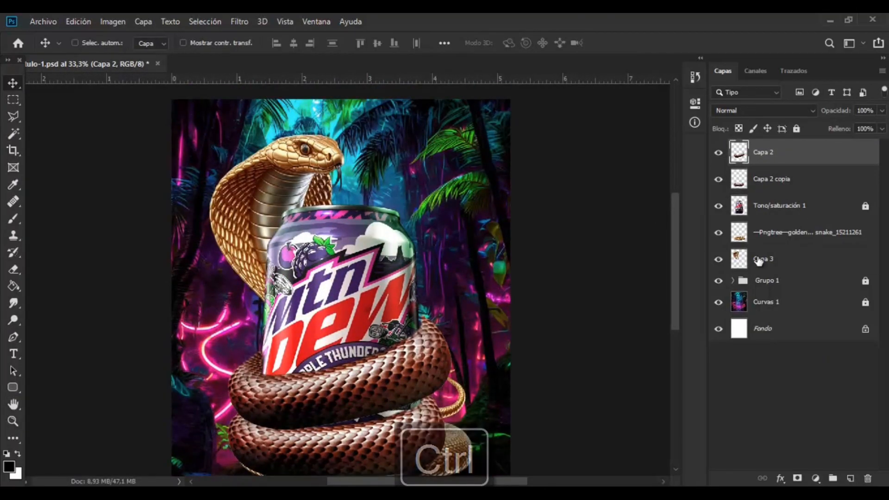
{"action": "left_click", "coordinate": [759, 261], "text": "ctrl"}
{"action": "key", "text": "ctrl+t"}
{"action": "left_click_drag", "start_coordinate": [402, 372], "coordinate": [402, 348]}
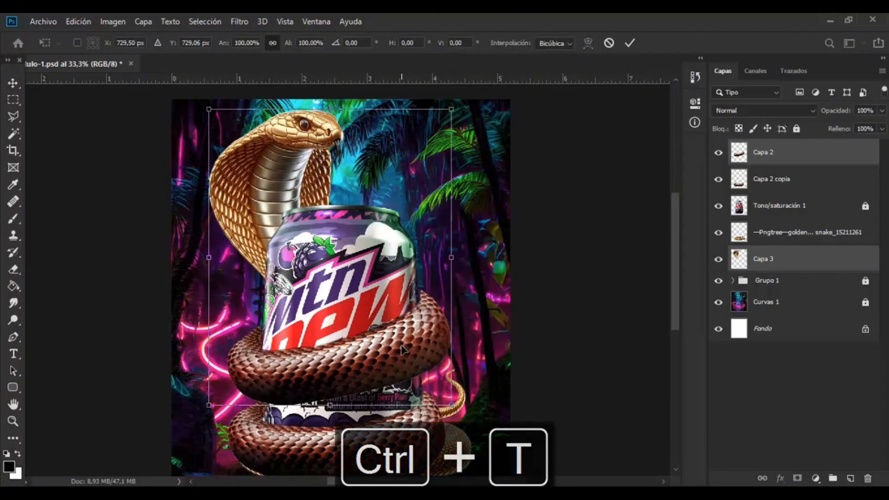
{"action": "key", "text": "Return"}
{"action": "key", "text": "ctrl+minus"}
{"action": "key", "text": "ctrl+minus"}
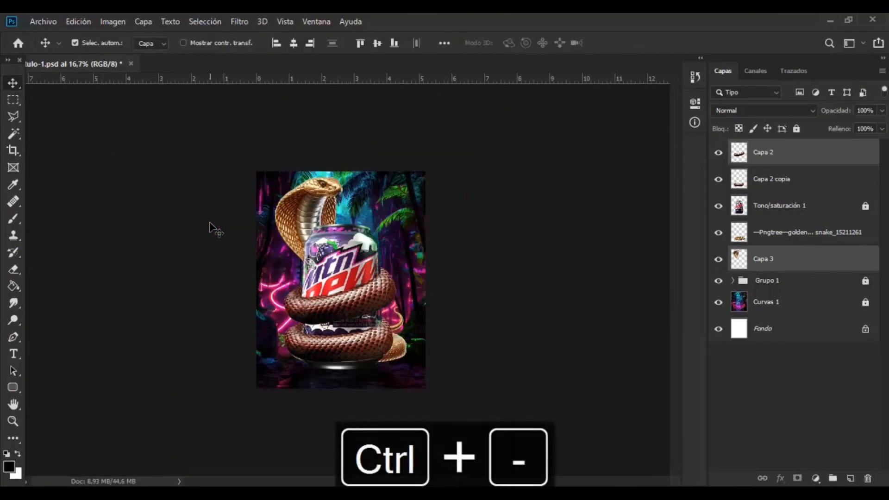
- Hide the golden coil layer and check the lower brown coil by toggling its visibility
{"action": "left_click", "coordinate": [718, 232]}
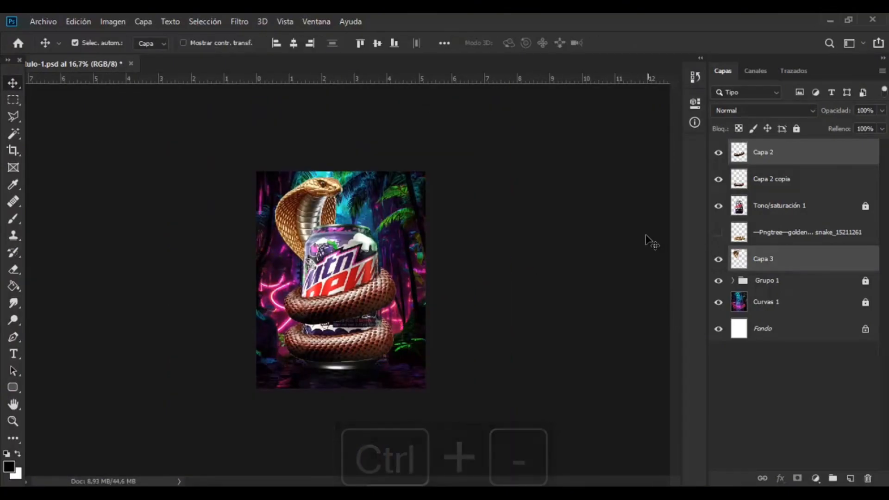
{"action": "key", "text": "ctrl+plus"}
{"action": "key", "text": "ctrl+plus"}
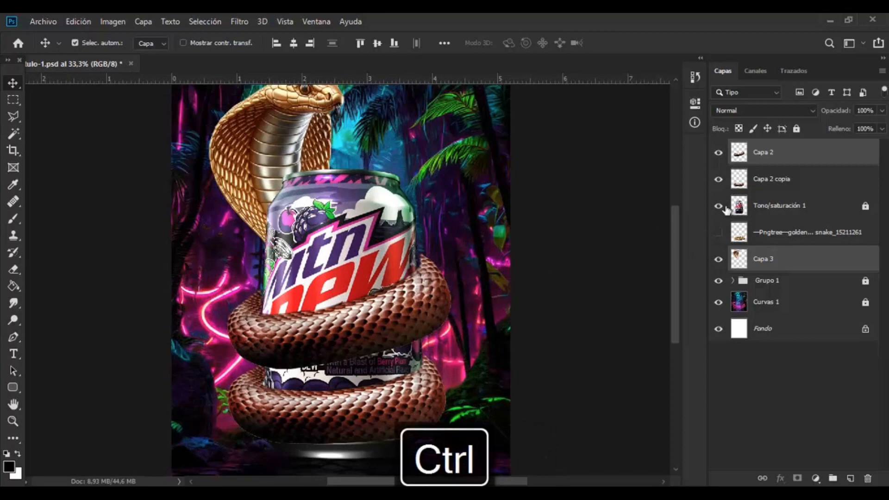
{"action": "left_click", "coordinate": [719, 179]}
{"action": "left_click", "coordinate": [719, 179]}
- Narrow the upper brown coil from both sides to 95.74% width
{"action": "left_click", "coordinate": [736, 155]}
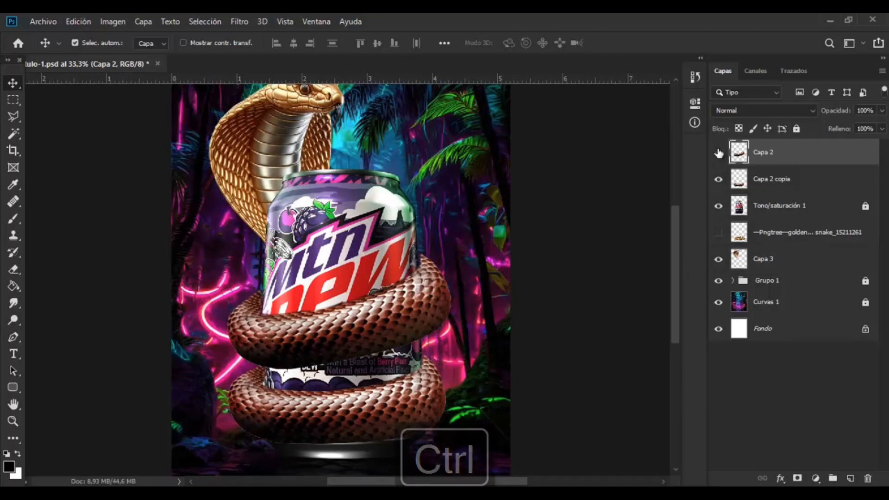
{"action": "key", "text": "ctrl+t"}
{"action": "left_click_drag", "start_coordinate": [456, 235], "coordinate": [446, 234]}
{"action": "left_click_drag", "start_coordinate": [212, 244], "coordinate": [220, 239]}
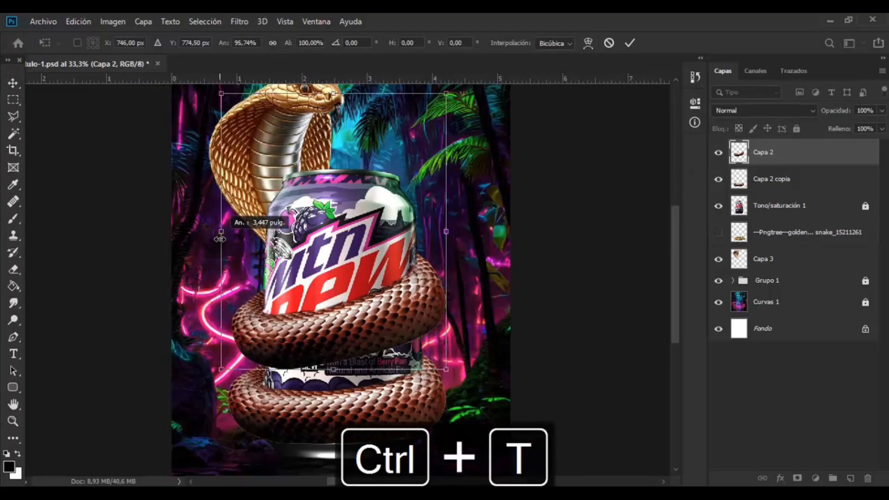
{"action": "key", "text": "Return"}
{"action": "key", "text": "ctrl+minus"}
{"action": "key", "text": "ctrl+minus"}
{"action": "key", "text": "ctrl+minus"}
{"action": "key", "text": "ctrl+minus"}
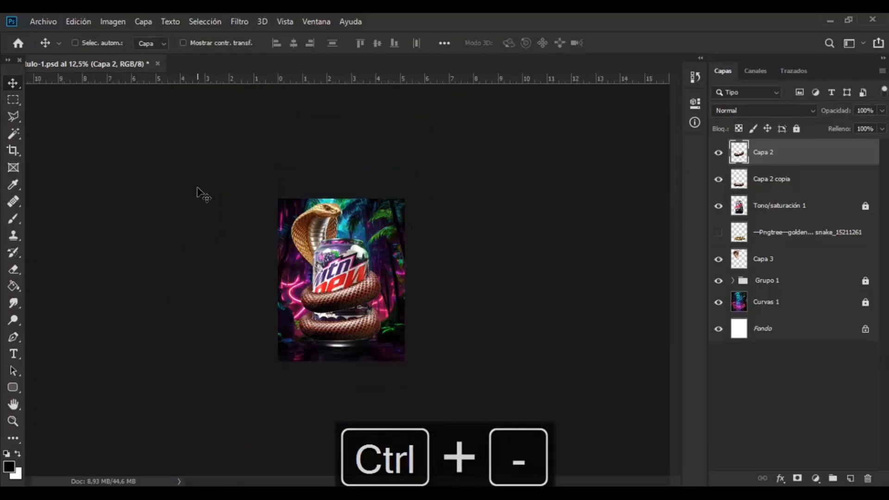
{"action": "key", "text": "ctrl+plus"}
{"action": "key", "text": "ctrl+plus"}
{"action": "key", "text": "ctrl+plus"}
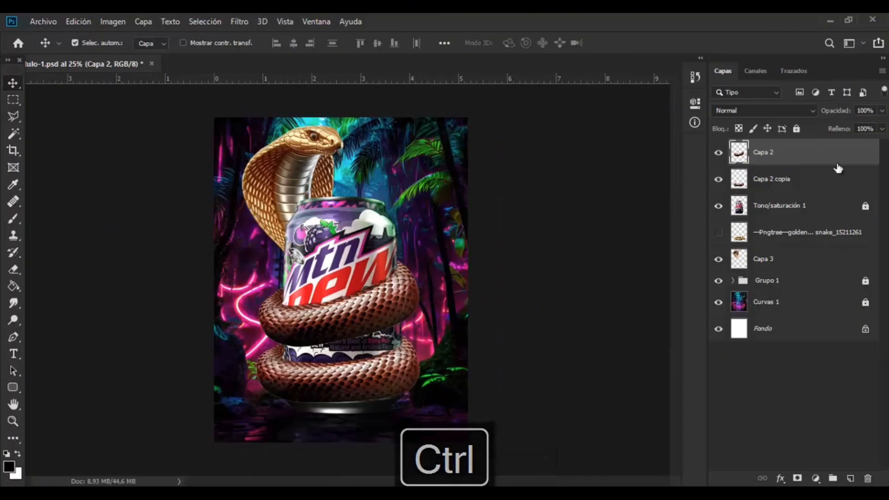
- Merge the two coil layers and turn them purple with a clipped Hue/Saturation adjustment, hue -57
{"action": "left_click", "coordinate": [761, 185], "text": "ctrl"}
{"action": "key", "text": "ctrl+e"}
{"action": "left_click", "coordinate": [815, 478]}
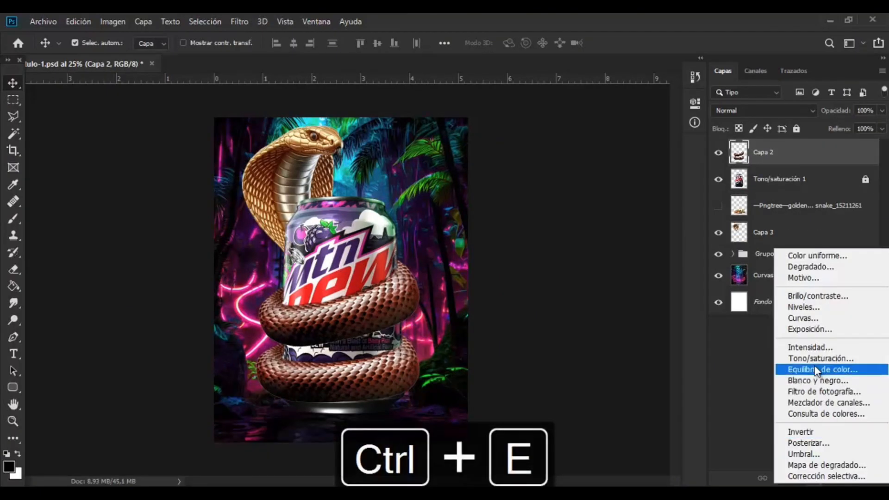
{"action": "left_click", "coordinate": [820, 358]}
{"action": "left_click_drag", "start_coordinate": [583, 191], "coordinate": [543, 188]}
{"action": "left_click", "coordinate": [583, 319]}
{"action": "left_click", "coordinate": [658, 98]}
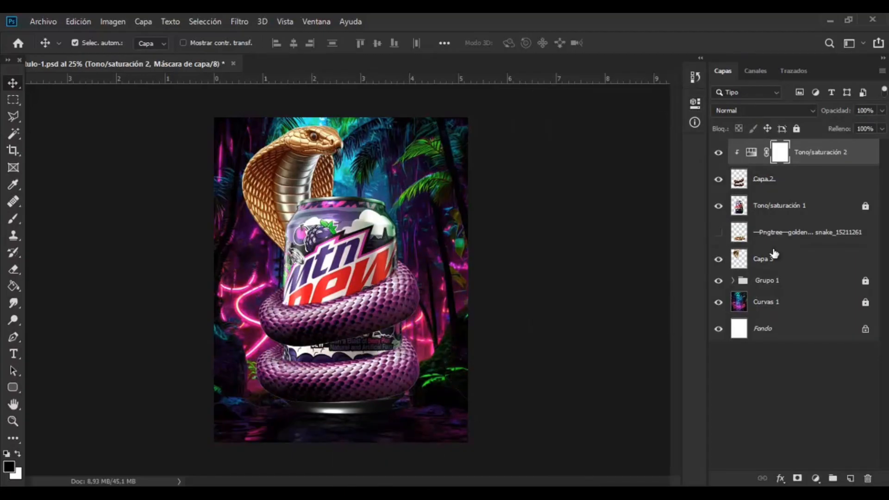
- Copy the coils' Hue/Saturation adjustment above the cobra head layer, clip it there, and shift its hue to purple
{"action": "left_click", "coordinate": [771, 258]}
{"action": "left_click", "coordinate": [826, 160]}
{"action": "key", "text": "ctrl+c"}
{"action": "left_click", "coordinate": [774, 264]}
{"action": "key", "text": "ctrl+v"}
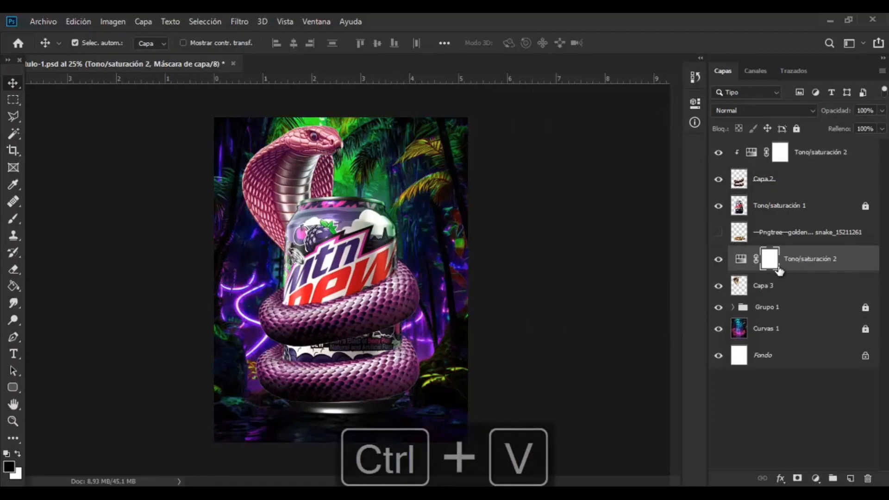
{"action": "double_click", "coordinate": [740, 260]}
{"action": "left_click", "coordinate": [582, 319]}
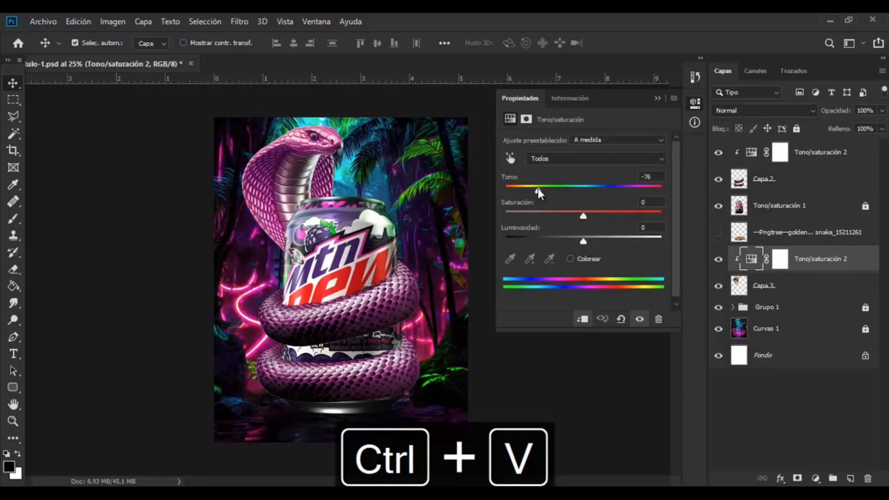
{"action": "left_click", "coordinate": [657, 99]}
- Add a Curves adjustment clipped to the cobra head and pull its midtones down, undoing the black-point change
{"action": "left_click", "coordinate": [816, 479]}
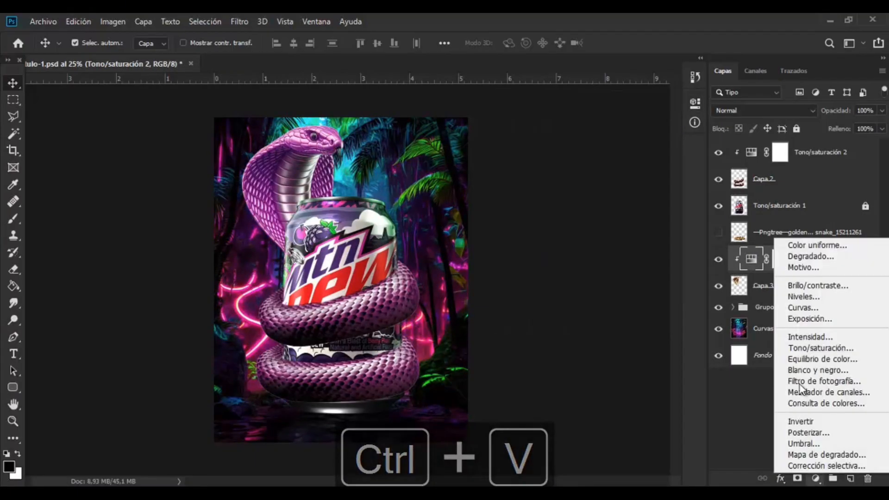
{"action": "left_click", "coordinate": [792, 313]}
{"action": "left_click", "coordinate": [583, 319]}
{"action": "mouse_move", "coordinate": [596, 235]}
{"action": "left_mouse_down"}
{"action": "mouse_move", "coordinate": [618, 254]}
{"action": "mouse_move", "coordinate": [605, 242]}
{"action": "left_mouse_up"}
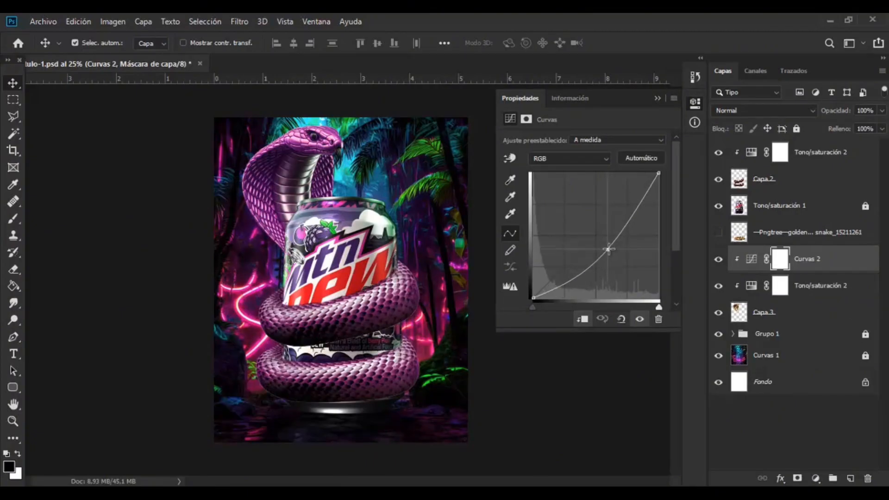
{"action": "left_click_drag", "start_coordinate": [533, 307], "coordinate": [584, 307]}
{"action": "key", "text": "ctrl+z"}
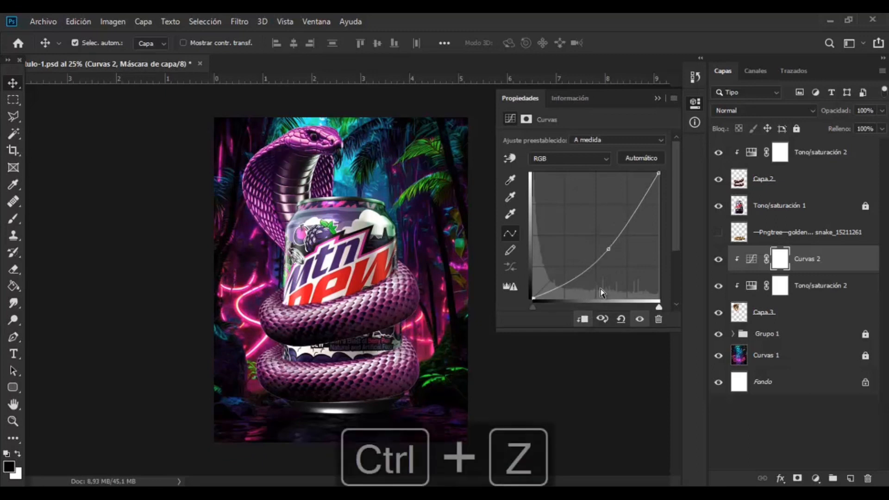
{"action": "left_click", "coordinate": [652, 97]}
- Lower the saturation of the cobra head and the coils in their Hue/Saturation adjustments, using -54 for the coils
{"action": "left_click", "coordinate": [751, 283]}
{"action": "double_click", "coordinate": [751, 284]}
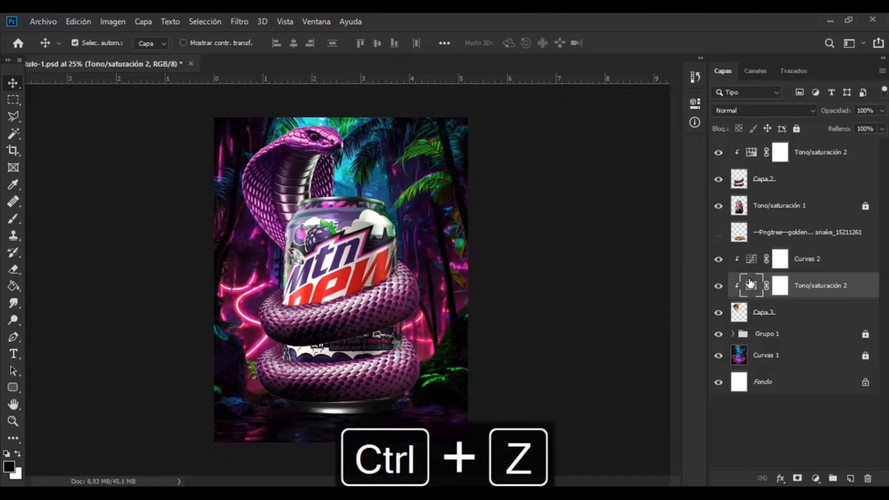
{"action": "left_click_drag", "start_coordinate": [562, 216], "coordinate": [527, 191]}
{"action": "left_click_drag", "start_coordinate": [558, 216], "coordinate": [540, 216]}
{"action": "left_click", "coordinate": [658, 98]}
{"action": "double_click", "coordinate": [754, 152]}
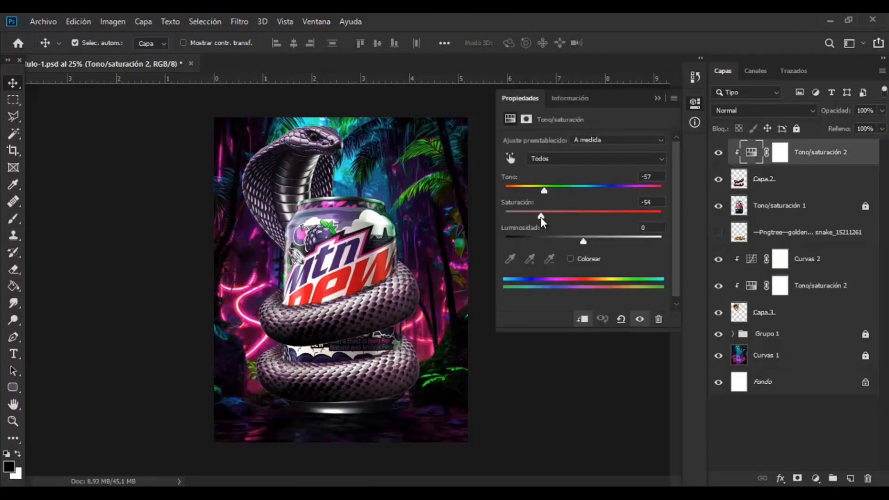
{"action": "left_click", "coordinate": [656, 98]}
- Add a second Hue/Saturation adjustment clipped to the coils with saturation +78 and hue -16
{"action": "left_click", "coordinate": [816, 478]}
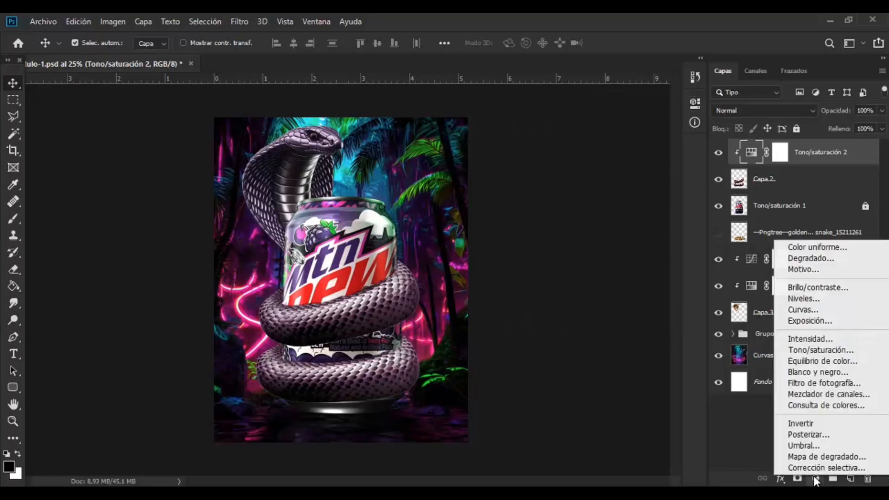
{"action": "left_click", "coordinate": [820, 350]}
{"action": "left_click", "coordinate": [644, 213]}
{"action": "left_click", "coordinate": [582, 319]}
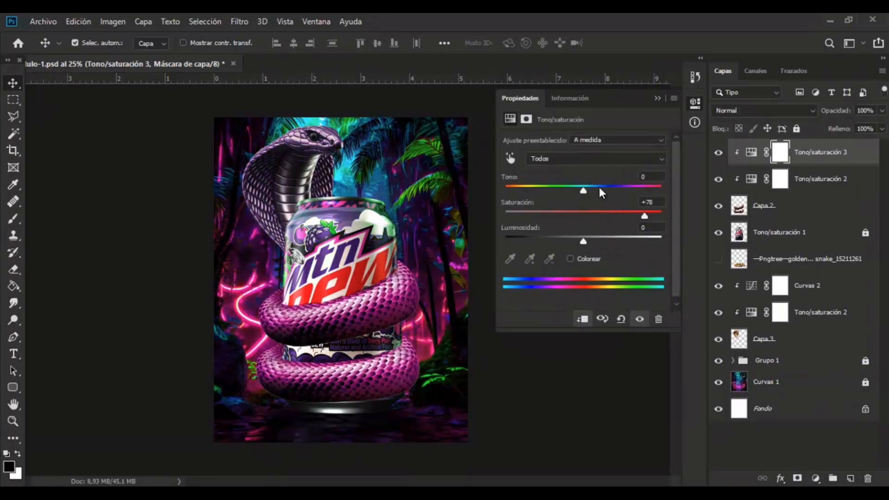
{"action": "left_click_drag", "start_coordinate": [578, 192], "coordinate": [570, 192]}
{"action": "left_click", "coordinate": [656, 99]}
- Copy the second coil adjustment above the cobra's Curves layer, clip it, and shift its hue to match the coils' purple
{"action": "left_click", "coordinate": [757, 152]}
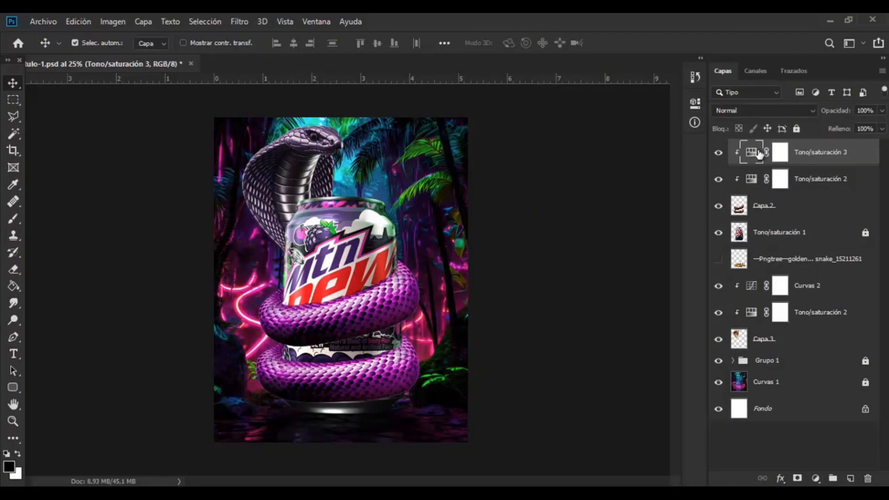
{"action": "key", "text": "ctrl+c"}
{"action": "left_click", "coordinate": [810, 292]}
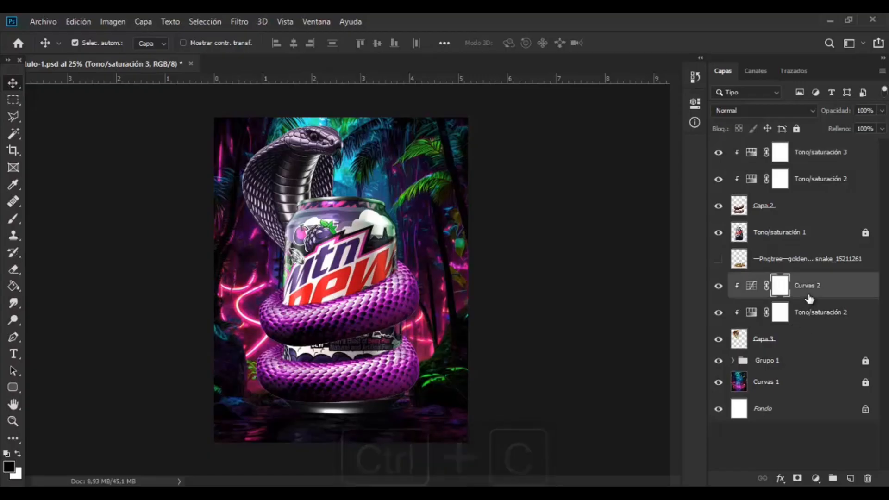
{"action": "key", "text": "ctrl+v"}
{"action": "double_click", "coordinate": [742, 288]}
{"action": "left_click", "coordinate": [582, 319]}
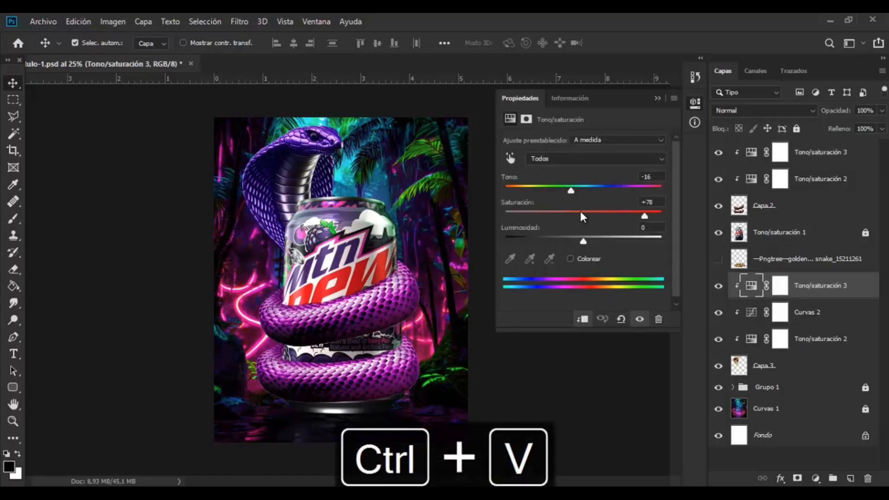
{"action": "left_click_drag", "start_coordinate": [572, 190], "coordinate": [595, 190]}
{"action": "left_click", "coordinate": [657, 99]}
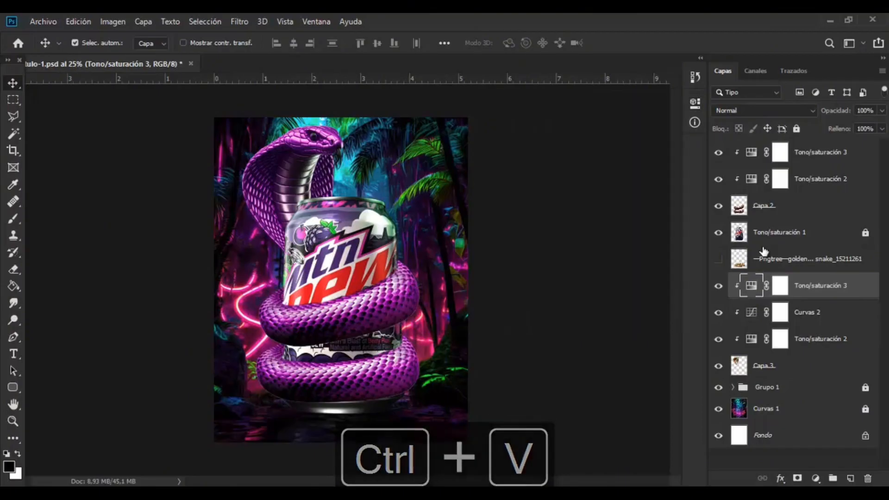
- Invert the masks of both vivid purple Hue/Saturation adjustments to black
{"action": "left_click", "coordinate": [780, 286]}
{"action": "key", "text": "ctrl+i"}
{"action": "left_click", "coordinate": [780, 153]}
{"action": "key", "text": "ctrl+i"}
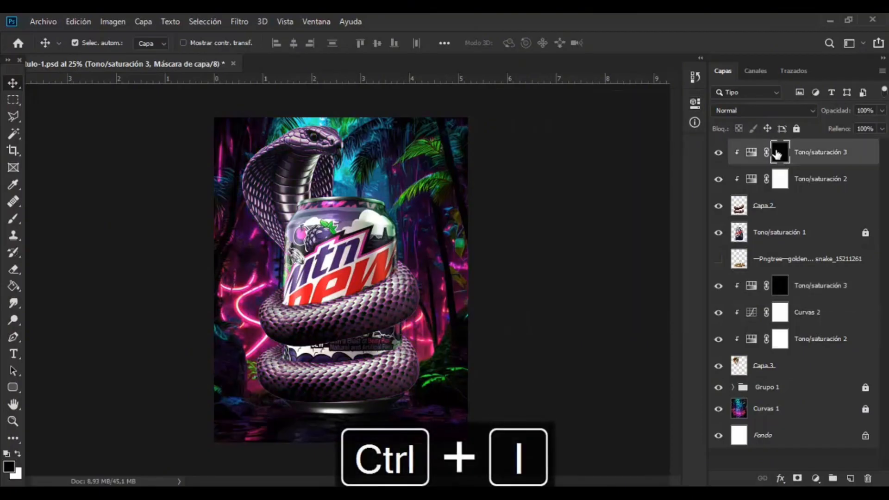
- Paint white over the cobra head on the coil adjustment's mask at 52% brush opacity, and raise the opacity to 85%
{"action": "left_click", "coordinate": [14, 218]}
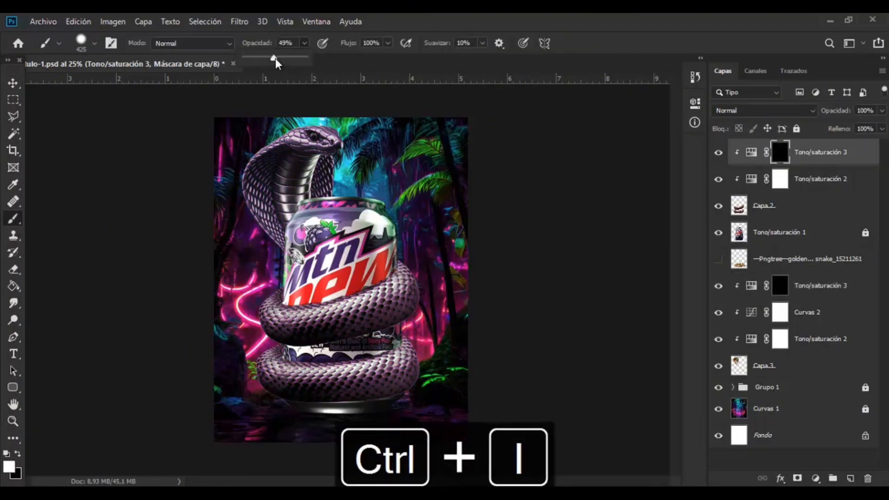
{"action": "left_click_drag", "start_coordinate": [274, 59], "coordinate": [277, 58]}
{"action": "left_click", "coordinate": [301, 119]}
{"action": "left_click_drag", "start_coordinate": [330, 155], "coordinate": [306, 189]}
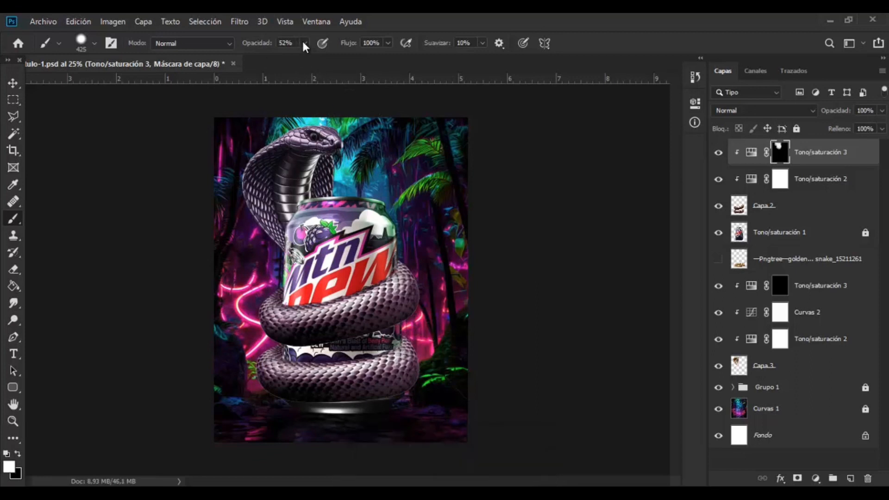
{"action": "left_click", "coordinate": [286, 117]}
- Try painting white on the cobra's vivid Hue/Saturation mask, and undo those strokes
{"action": "left_click", "coordinate": [799, 341]}
{"action": "left_click", "coordinate": [800, 290]}
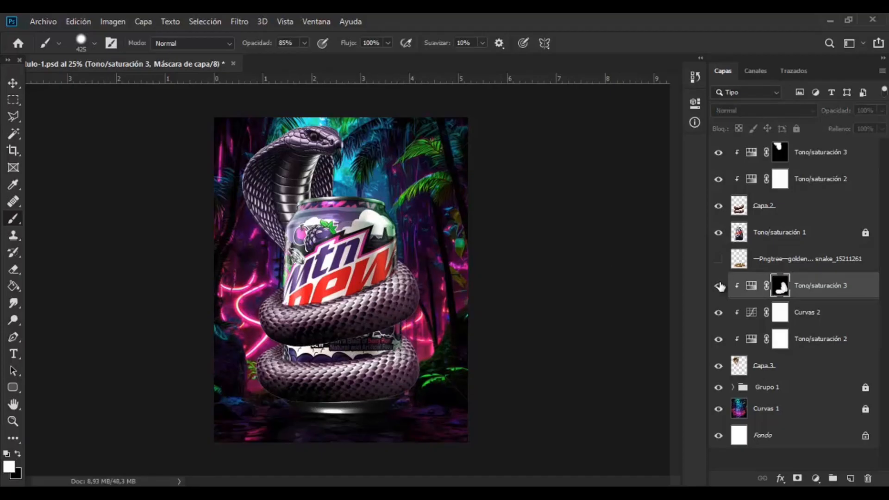
{"action": "key", "text": "ctrl+z"}
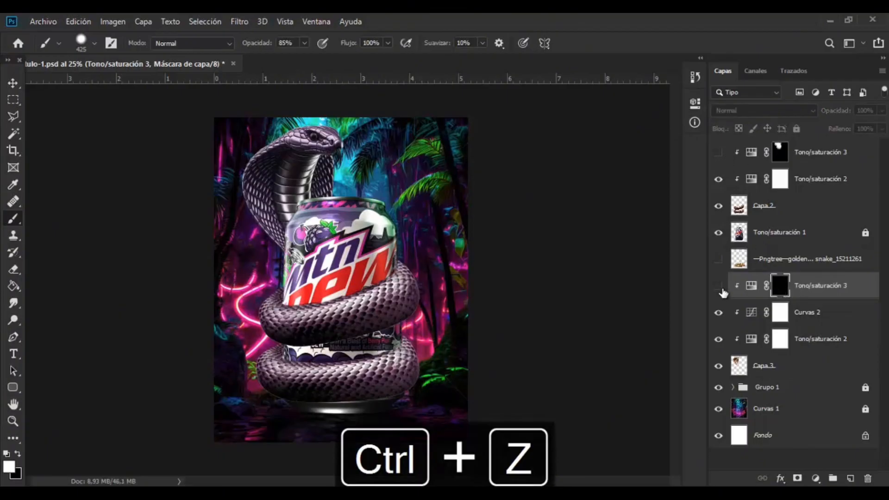
- Invert the cobra's vivid Hue/Saturation mask to white and paint black over the hood at 85% opacity
{"action": "right_click", "coordinate": [787, 291]}
{"action": "left_click", "coordinate": [787, 291]}
{"action": "key", "text": "ctrl+i"}
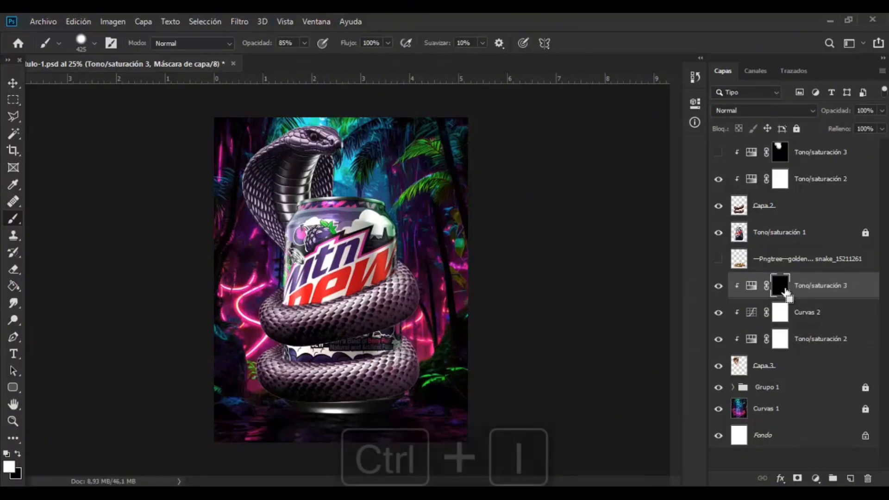
{"action": "key", "text": "x"}
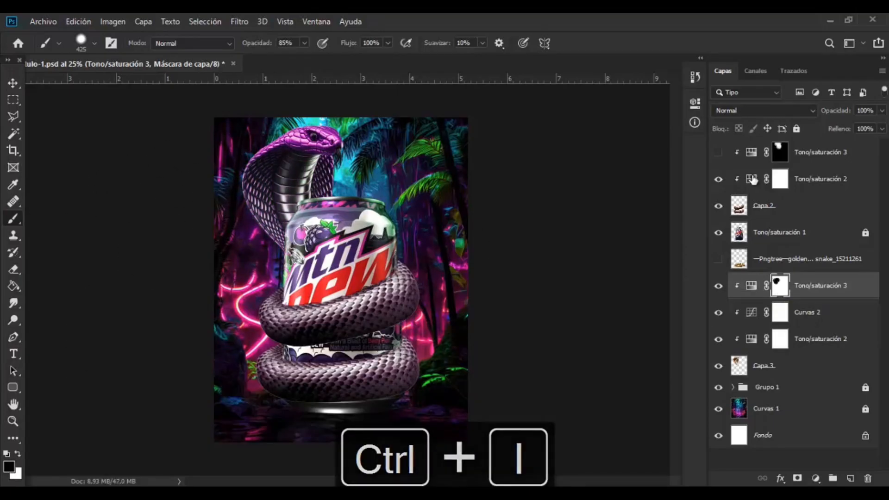
- Show the coils' vivid Hue/Saturation adjustment and invert its mask
{"action": "left_click", "coordinate": [718, 152]}
{"action": "left_click", "coordinate": [777, 156]}
{"action": "key", "text": "ctrl+i"}
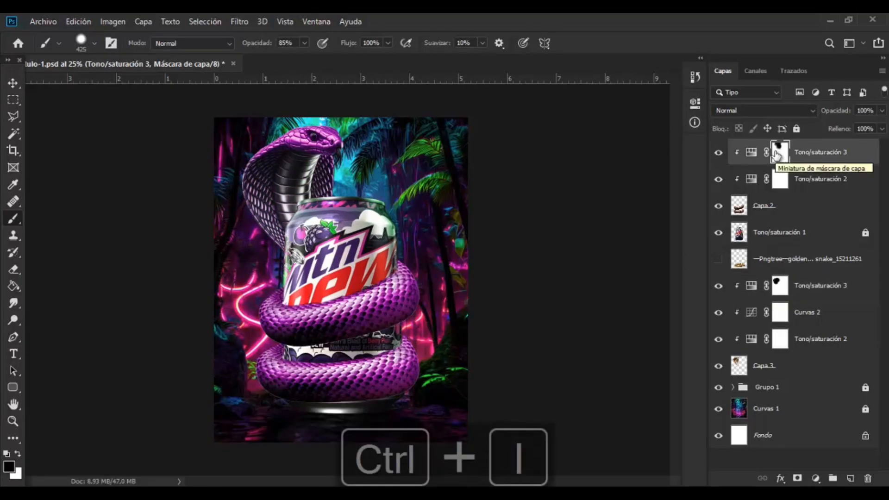
{"action": "key", "text": "ctrl+z"}
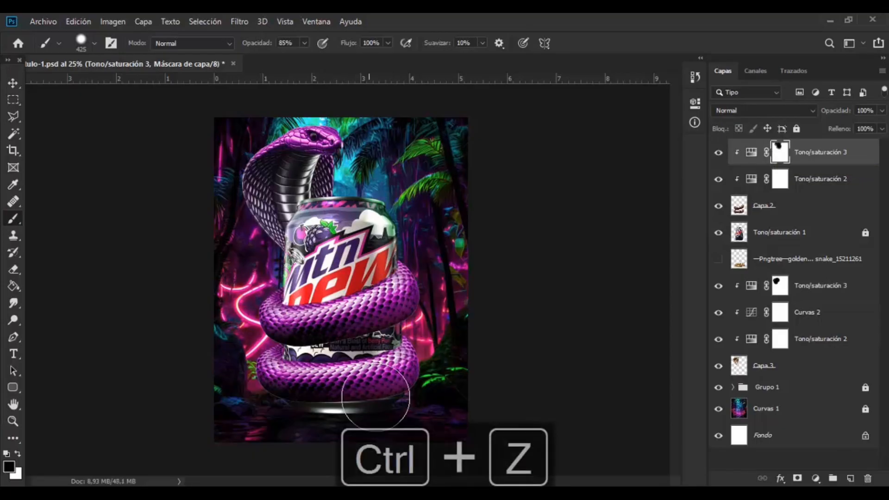
- Paint black with a soft round brush along the undersides of both coils on their vivid Hue/Saturation mask
{"action": "left_click", "coordinate": [94, 43]}
{"action": "left_click", "coordinate": [77, 114]}
{"action": "left_click_drag", "start_coordinate": [435, 373], "coordinate": [244, 405]}
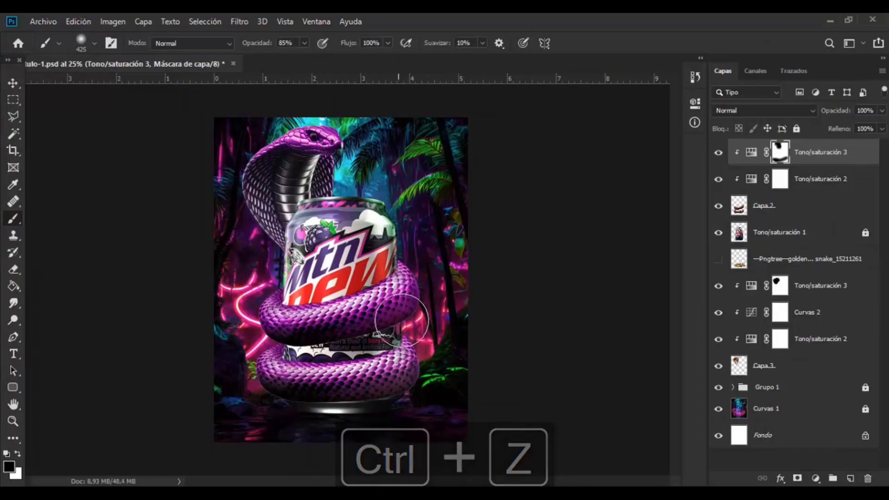
{"action": "left_click_drag", "start_coordinate": [393, 325], "coordinate": [247, 336]}
- Extend the black painting over the hood on the cobra's vivid Hue/Saturation mask
{"action": "left_click", "coordinate": [780, 285]}
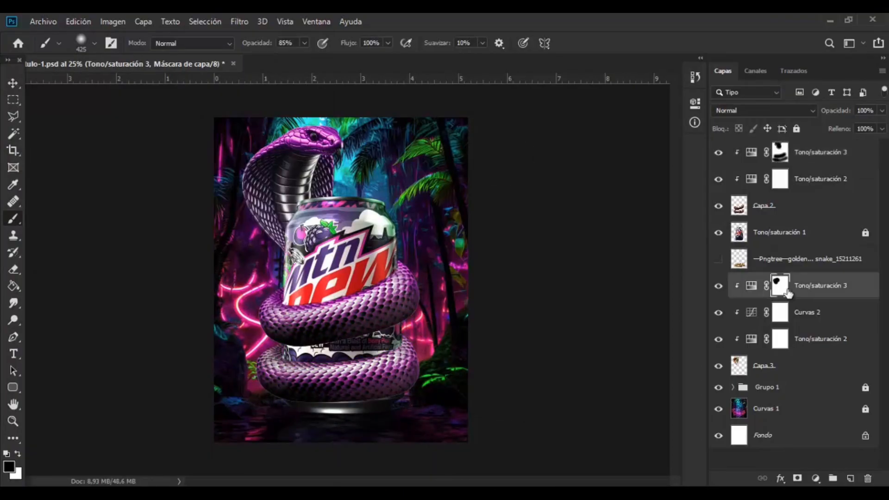
{"action": "key", "text": "ctrl+minus"}
{"action": "key", "text": "ctrl+plus"}
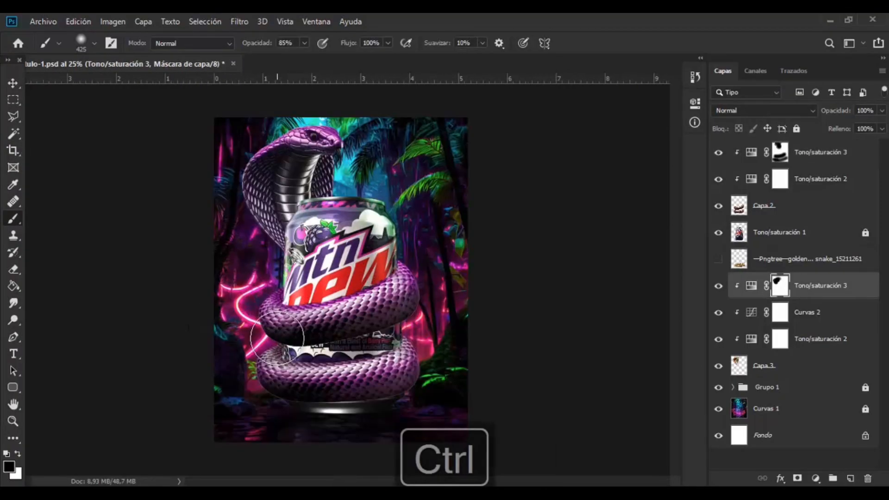
- Merge the cobra head with its three adjustment layers, and the coils with their two adjustment layers
{"action": "left_click", "coordinate": [808, 315], "text": "ctrl"}
{"action": "left_click", "coordinate": [813, 341], "text": "ctrl"}
{"action": "left_click", "coordinate": [789, 365], "text": "ctrl"}
{"action": "key", "text": "ctrl+e"}
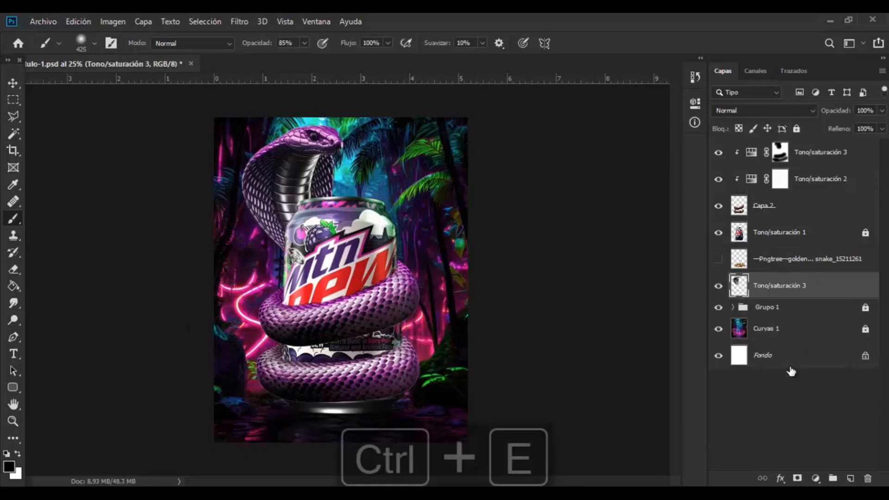
{"action": "left_click", "coordinate": [811, 204]}
{"action": "left_click", "coordinate": [797, 157], "text": "shift"}
{"action": "key", "text": "ctrl+e"}
{"action": "key", "text": "F9"}
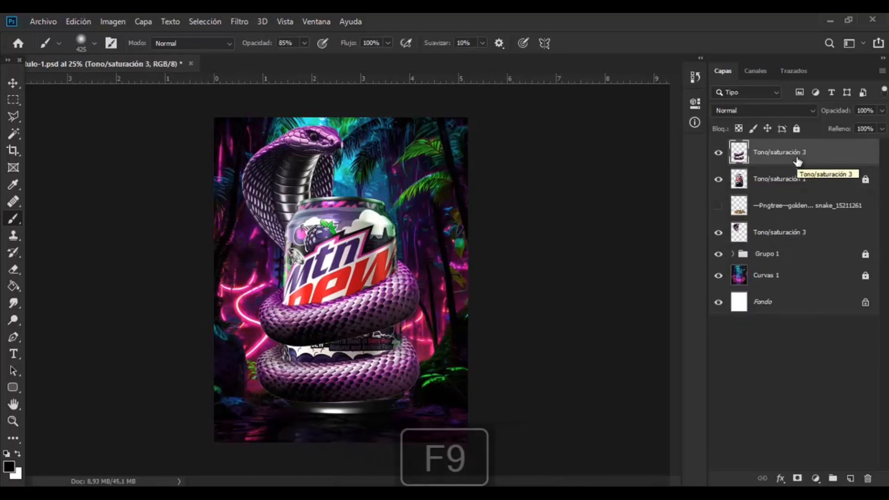
- Add a clipped, desaturating Hue/Saturation adjustment to the merged coils and mask it with black across parts of them
{"action": "left_click", "coordinate": [815, 477]}
{"action": "left_click", "coordinate": [815, 348]}
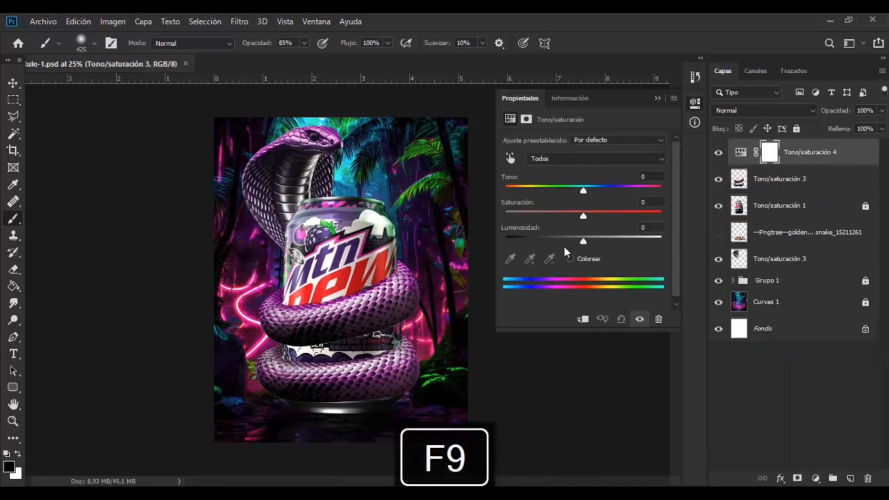
{"action": "left_click_drag", "start_coordinate": [584, 216], "coordinate": [545, 216]}
{"action": "left_click", "coordinate": [584, 319]}
{"action": "left_click", "coordinate": [657, 98]}
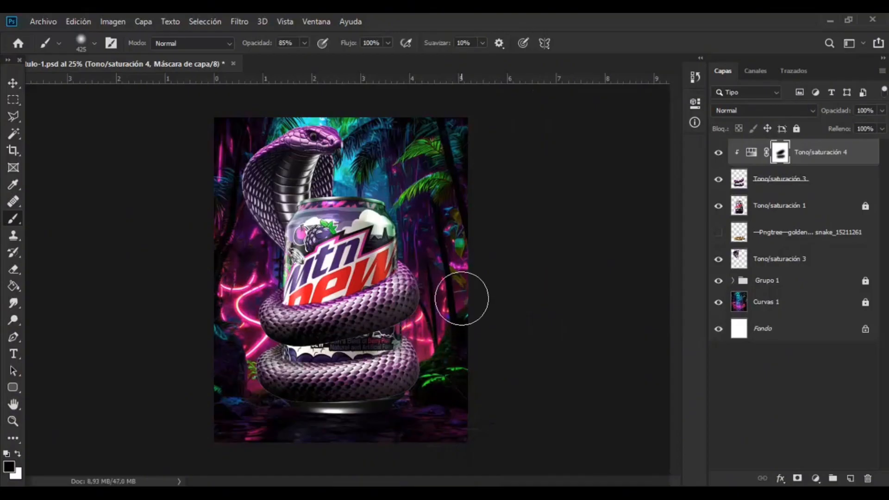
- Add a clipped Hue/Saturation adjustment with saturation -78 to the merged cobra head and mask it out over the head
{"action": "left_click", "coordinate": [774, 260]}
{"action": "left_click", "coordinate": [815, 478]}
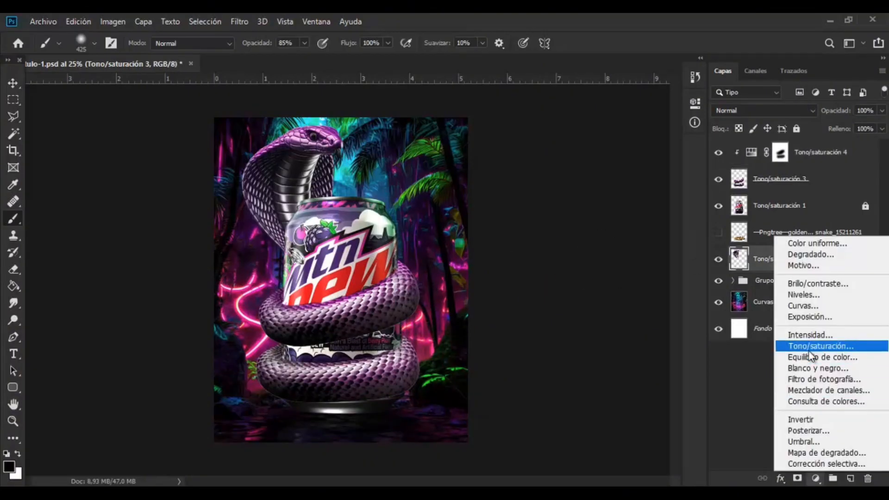
{"action": "left_click", "coordinate": [813, 353]}
{"action": "left_click_drag", "start_coordinate": [583, 216], "coordinate": [557, 216]}
{"action": "left_click", "coordinate": [582, 319]}
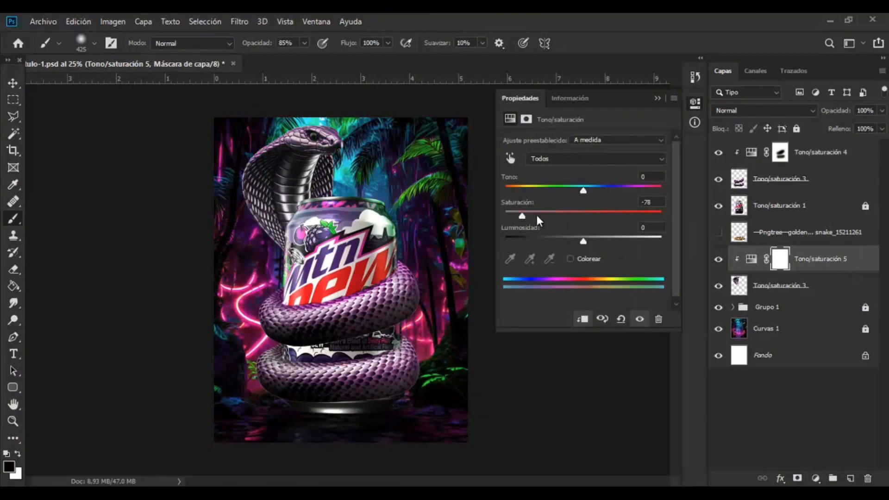
{"action": "left_click", "coordinate": [657, 98]}
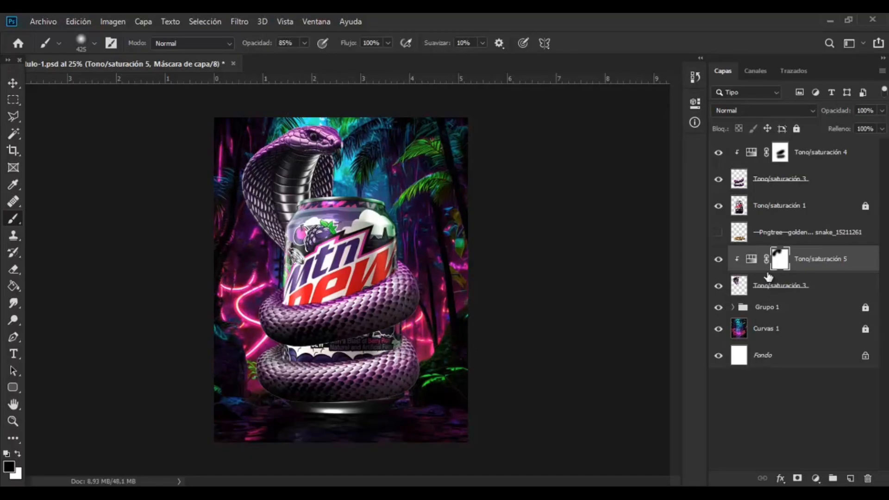
- Add a new layer above the can with the can's outline loaded as a selection, and try black shadow strokes around the coils
{"action": "left_click", "coordinate": [761, 217]}
{"action": "left_click", "coordinate": [850, 478]}
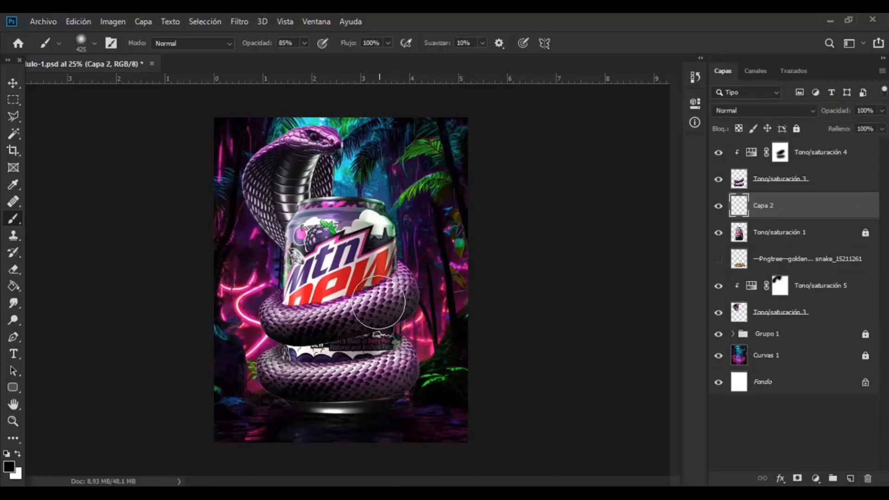
{"action": "key", "text": "ctrl+z"}
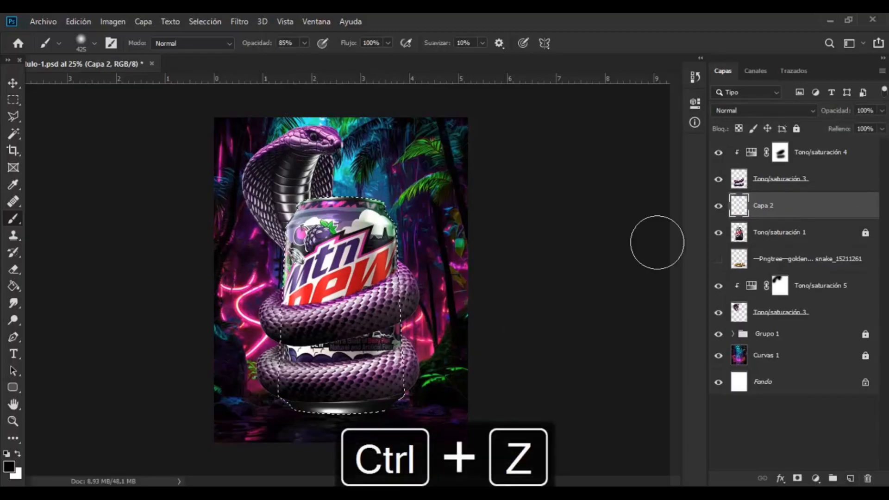
{"action": "left_click", "coordinate": [371, 307]}
{"action": "left_click_drag", "start_coordinate": [381, 292], "coordinate": [287, 331]}
{"action": "key", "text": "ctrl+z"}
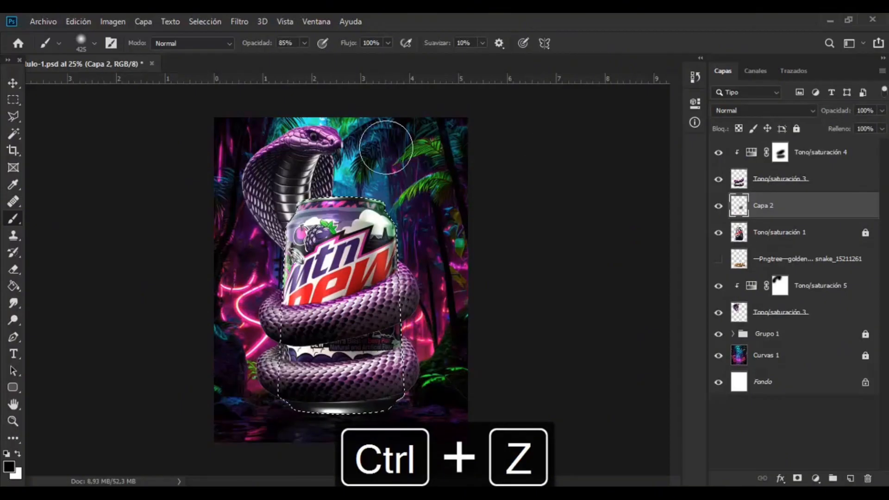
- Paint soft black coil shadows on the can within its outline, using 85% and 53% brush opacity, and clear the selection
{"action": "right_click", "coordinate": [399, 306], "text": "alt"}
{"action": "mouse_move", "coordinate": [381, 319]}
{"action": "left_mouse_down"}
{"action": "mouse_move", "coordinate": [277, 341]}
{"action": "mouse_move", "coordinate": [307, 316]}
{"action": "left_mouse_up"}
{"action": "mouse_move", "coordinate": [400, 337]}
{"action": "left_mouse_down"}
{"action": "mouse_move", "coordinate": [363, 369]}
{"action": "mouse_move", "coordinate": [396, 377]}
{"action": "mouse_move", "coordinate": [277, 387]}
{"action": "mouse_move", "coordinate": [292, 375]}
{"action": "left_mouse_up"}
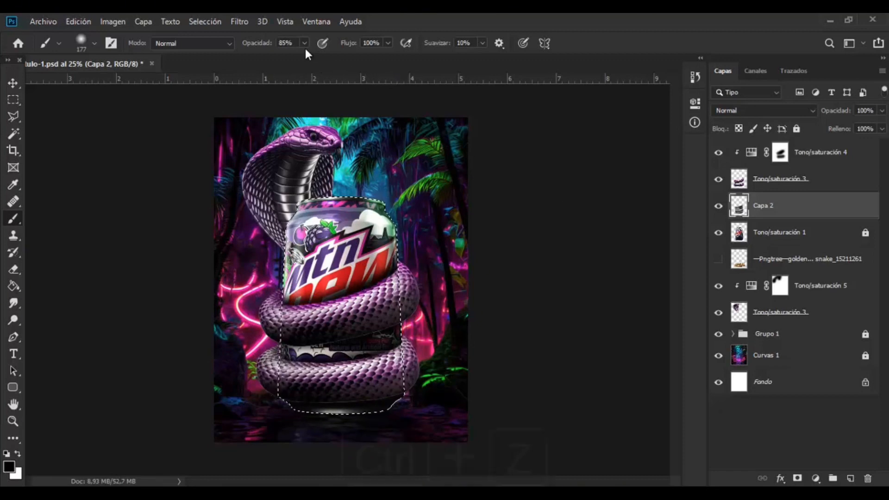
{"action": "key", "text": "ctrl+z"}
{"action": "left_click_drag", "start_coordinate": [304, 43], "coordinate": [285, 58]}
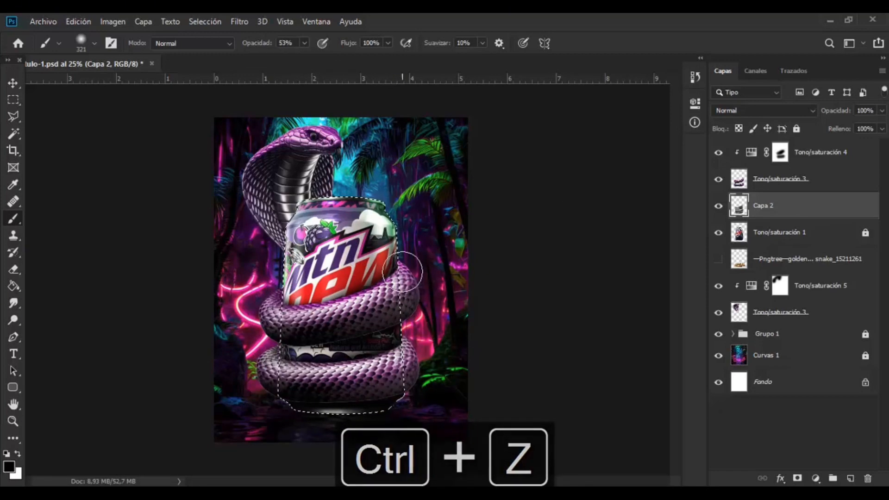
{"action": "key", "text": "ctrl+d"}
{"action": "key", "text": "ctrl+minus"}
{"action": "key", "text": "ctrl+minus"}
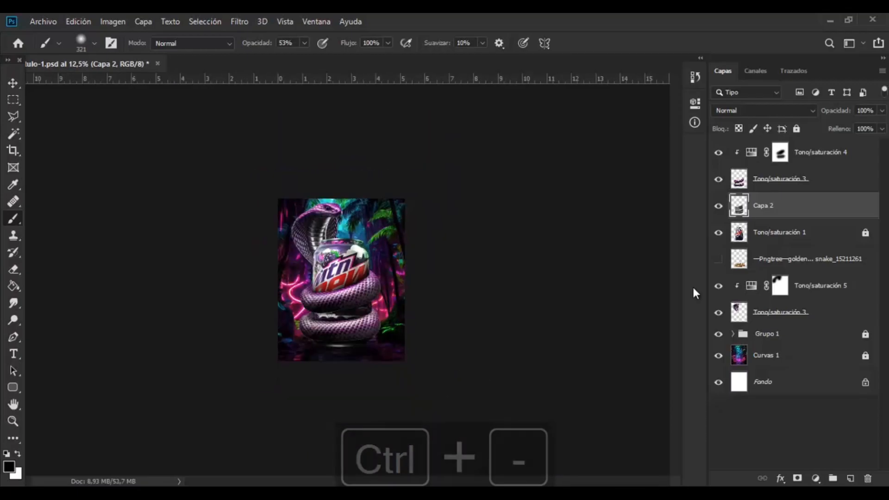
- Add a clipped layer over the cobra head and paint a soft black shadow on the lower hood behind the can
{"action": "key", "text": "ctrl+plus"}
{"action": "left_click", "coordinate": [801, 312]}
{"action": "left_click", "coordinate": [850, 478]}
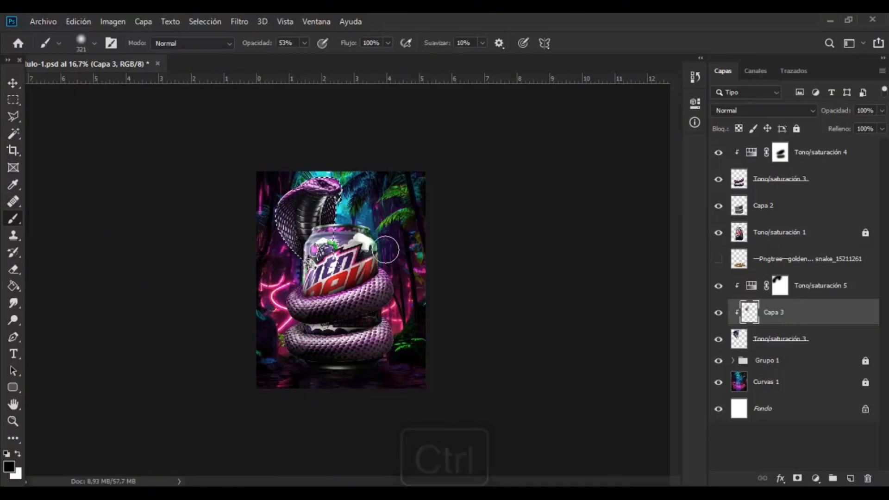
{"action": "key", "text": "ctrl+z"}
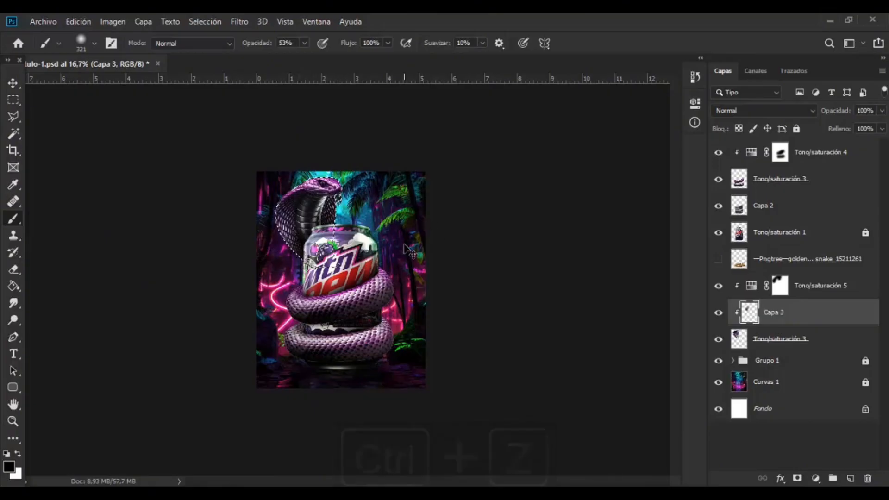
{"action": "key", "text": "ctrl+minus"}
{"action": "key", "text": "ctrl+plus"}
{"action": "key", "text": "ctrl+plus"}
{"action": "key", "text": "ctrl+plus"}
{"action": "key", "text": "ctrl+plus"}
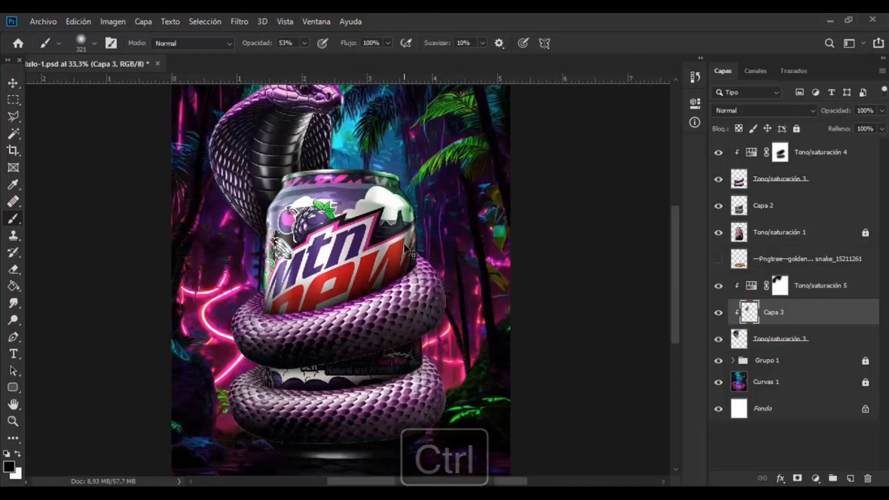
- Mask the coils layer with a selection of its outline contracted by 1 pixel to trim the edges
{"action": "key", "text": "ctrl+minus"}
{"action": "left_click", "coordinate": [739, 179]}
{"action": "left_click", "coordinate": [738, 179], "text": "ctrl"}
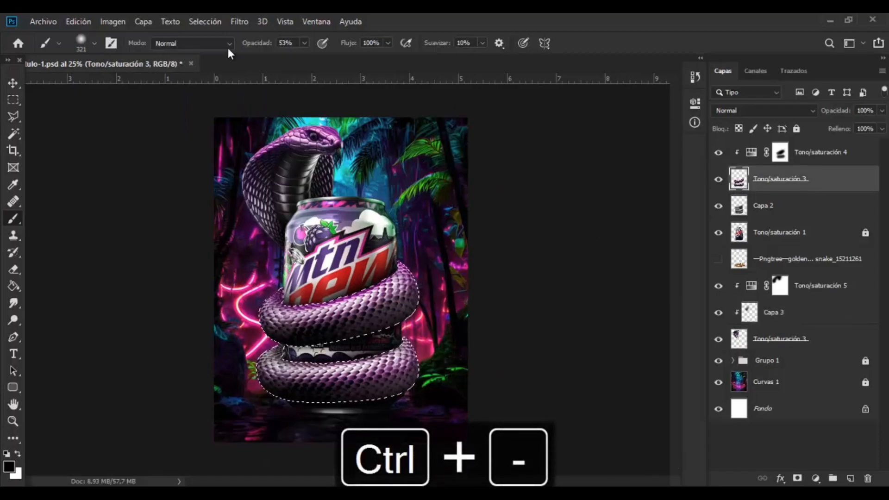
{"action": "left_click", "coordinate": [204, 22]}
{"action": "mouse_move", "coordinate": [218, 206]}
{"action": "left_click", "coordinate": [399, 242]}
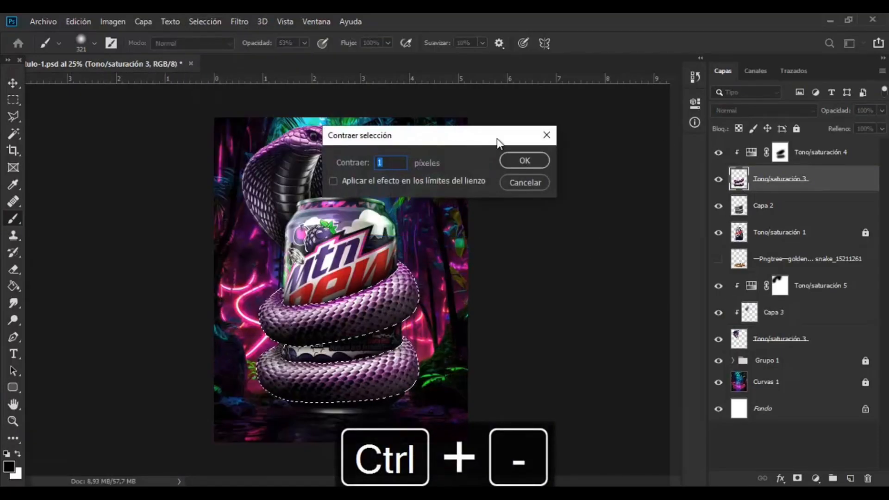
{"action": "left_click", "coordinate": [514, 156]}
{"action": "left_click", "coordinate": [797, 478]}
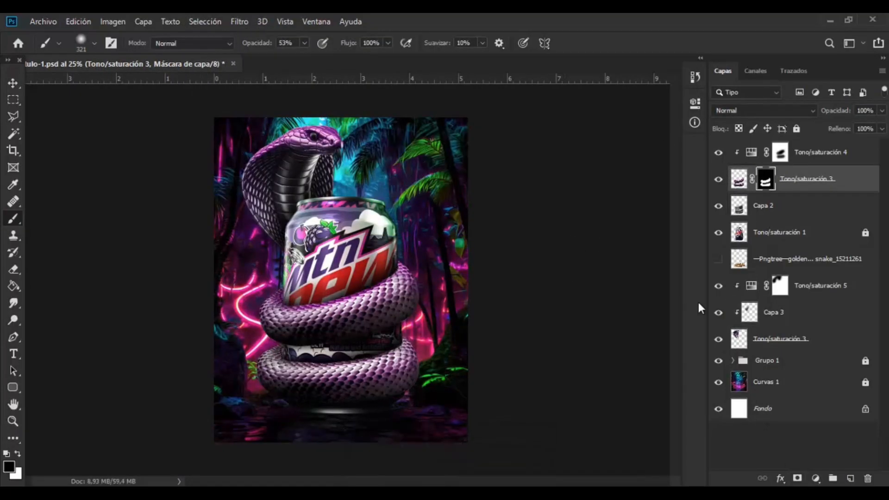
{"action": "key", "text": "ctrl+minus"}
{"action": "key", "text": "ctrl+plus"}
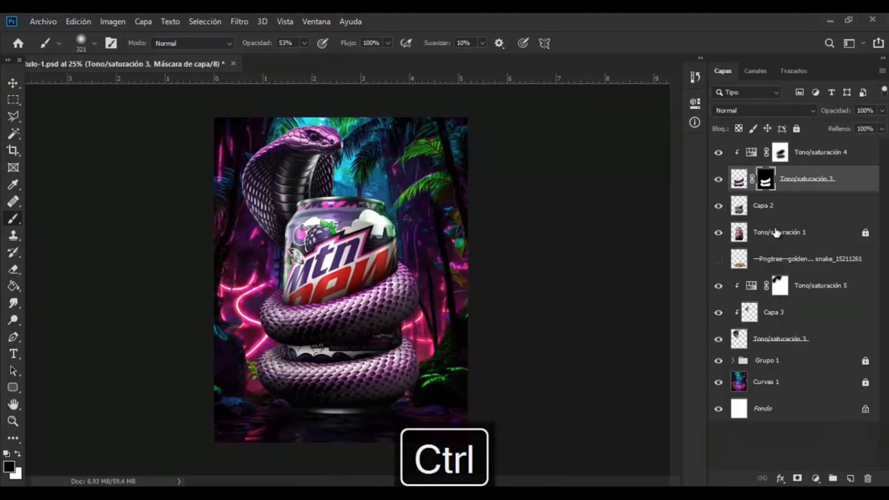
- Delete the hidden original golden snake image layer
{"action": "left_click", "coordinate": [741, 179]}
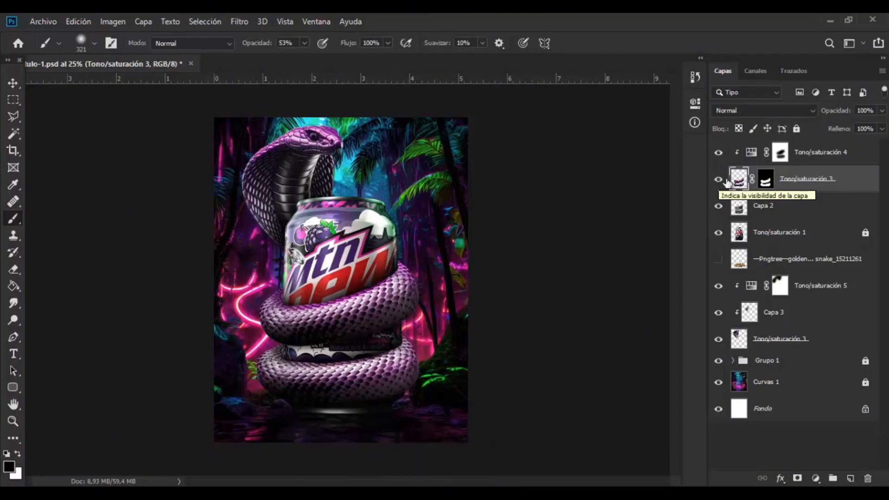
{"action": "left_click", "coordinate": [792, 211], "text": "ctrl"}
{"action": "left_click", "coordinate": [791, 232], "text": "ctrl"}
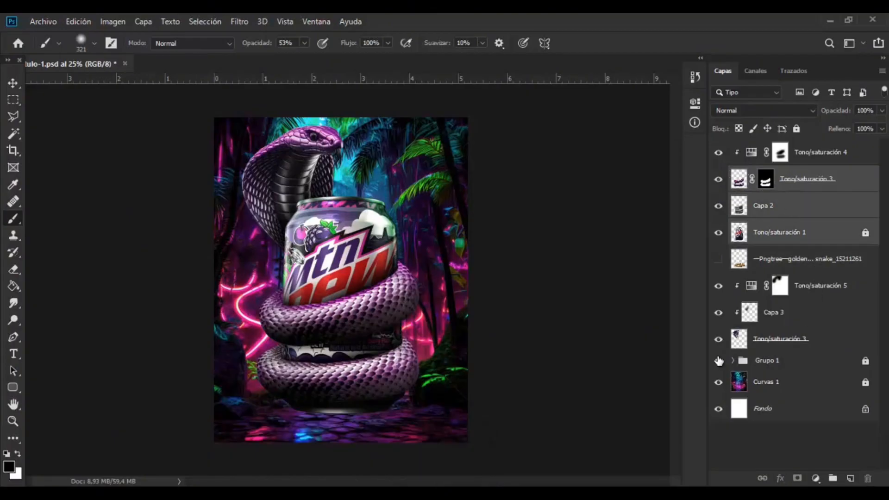
{"action": "left_click", "coordinate": [824, 338]}
{"action": "left_click", "coordinate": [810, 313], "text": "ctrl"}
{"action": "left_click", "coordinate": [793, 265]}
{"action": "key", "text": "Delete"}
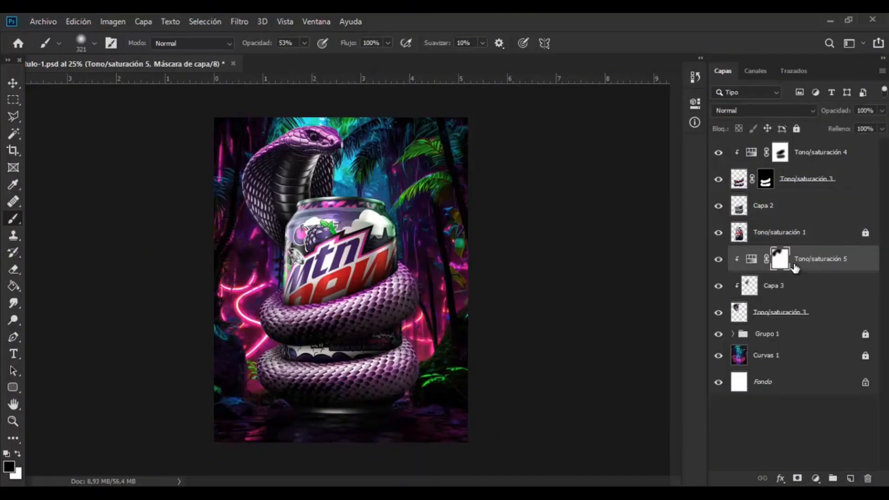
- Group the cobra, can and shadow layers with their adjustments, and merge a duplicate of the group with the original hidden
{"action": "left_click", "coordinate": [806, 285], "text": "ctrl"}
{"action": "left_click", "coordinate": [810, 307], "text": "ctrl"}
{"action": "left_click", "coordinate": [804, 232], "text": "ctrl"}
{"action": "left_click", "coordinate": [800, 207], "text": "ctrl"}
{"action": "left_click", "coordinate": [802, 172], "text": "ctrl"}
{"action": "left_click", "coordinate": [800, 151], "text": "ctrl"}
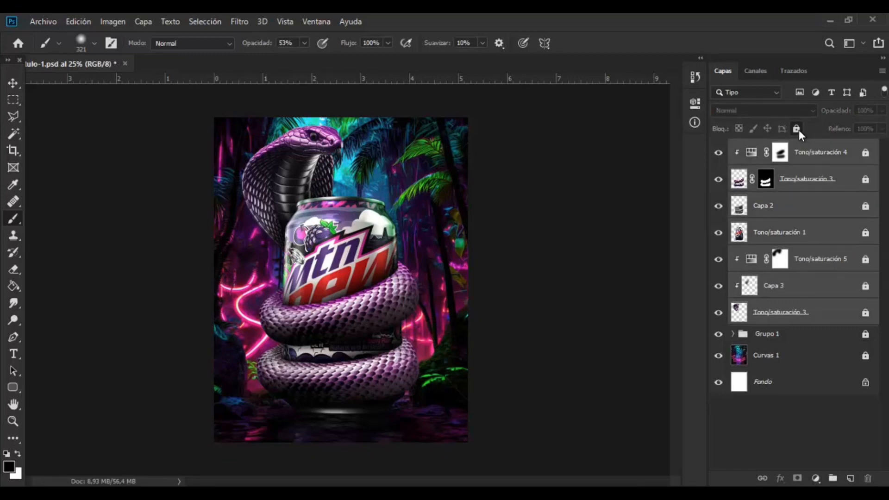
{"action": "key", "text": "ctrl+g"}
{"action": "key", "text": "ctrl+j"}
{"action": "left_click", "coordinate": [718, 163]}
{"action": "key", "text": "ctrl+e"}
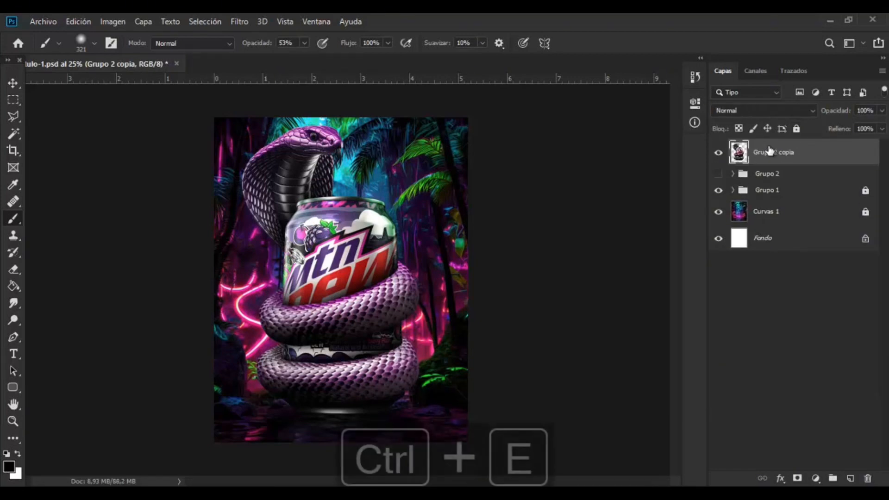
- Add a clipped, colorized Hue/Saturation adjustment (hue 126, saturation 61) to the merged artwork, revealed through an inverted mask on the right edges
{"action": "left_click", "coordinate": [815, 478]}
{"action": "left_click", "coordinate": [820, 347]}
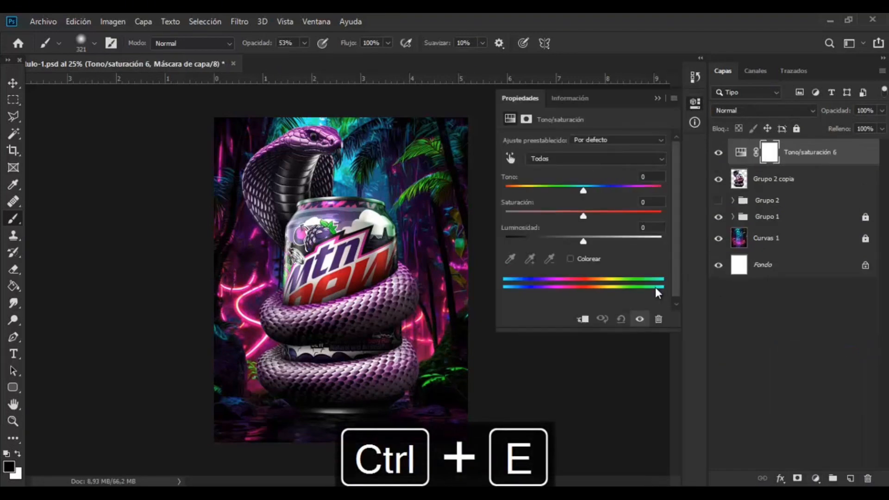
{"action": "left_click", "coordinate": [571, 259]}
{"action": "left_click", "coordinate": [549, 189]}
{"action": "left_click", "coordinate": [583, 318]}
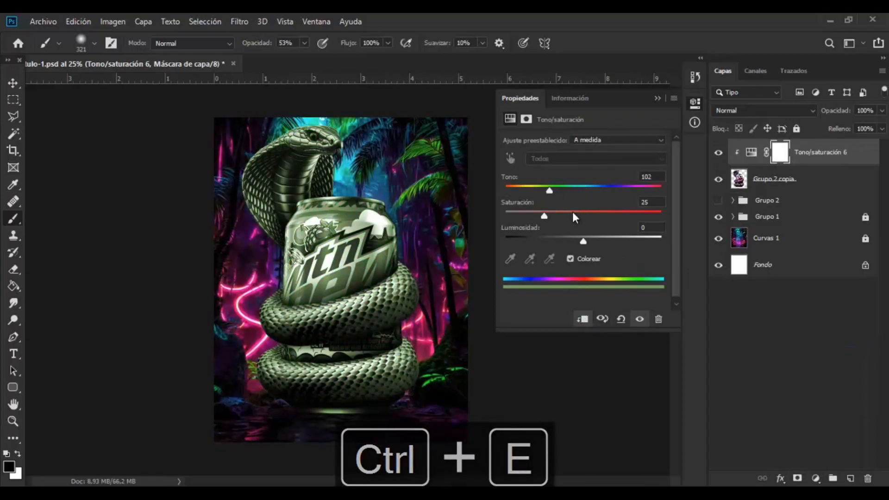
{"action": "left_click_drag", "start_coordinate": [572, 214], "coordinate": [587, 214]}
{"action": "left_click_drag", "start_coordinate": [548, 189], "coordinate": [560, 189]}
{"action": "left_click_drag", "start_coordinate": [588, 215], "coordinate": [615, 217]}
{"action": "left_click", "coordinate": [665, 97]}
{"action": "key", "text": "ctrl+i"}
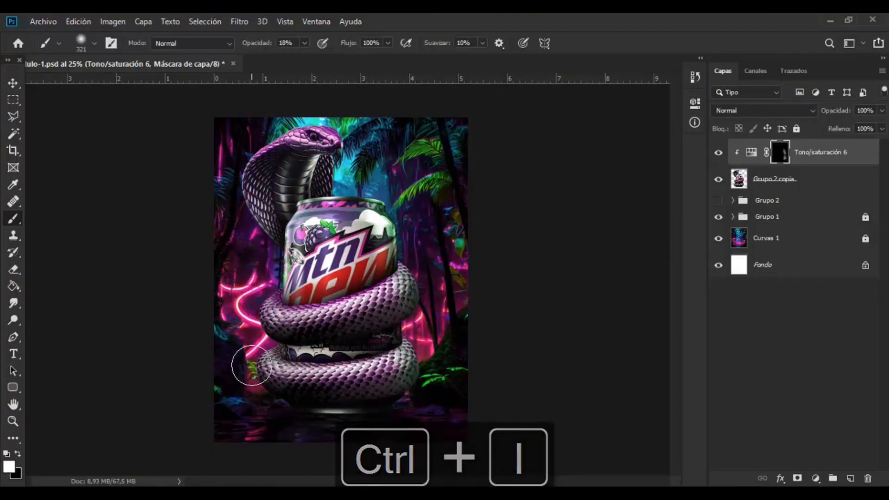
- Add a second clipped, colorized Hue/Saturation adjustment with hue 318, inverting its mask and painting it in along the artwork's left edges
{"action": "left_click", "coordinate": [816, 478]}
{"action": "left_click", "coordinate": [820, 356]}
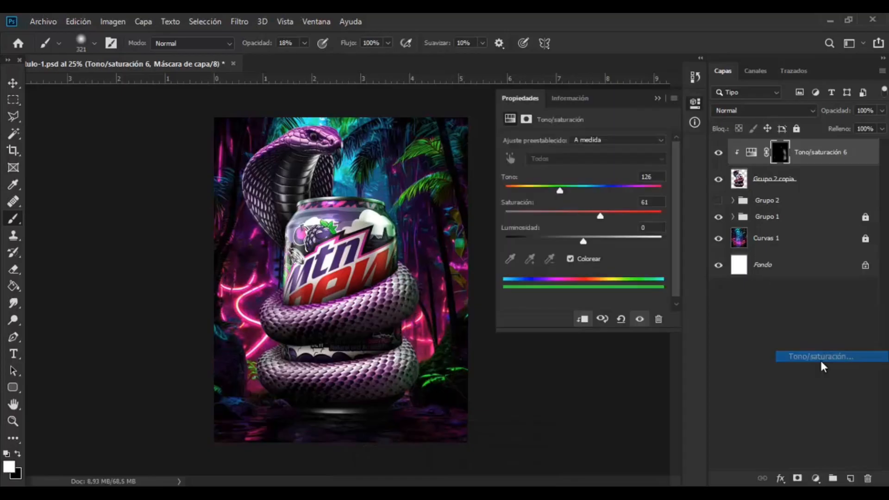
{"action": "left_click", "coordinate": [586, 258]}
{"action": "left_click", "coordinate": [582, 319]}
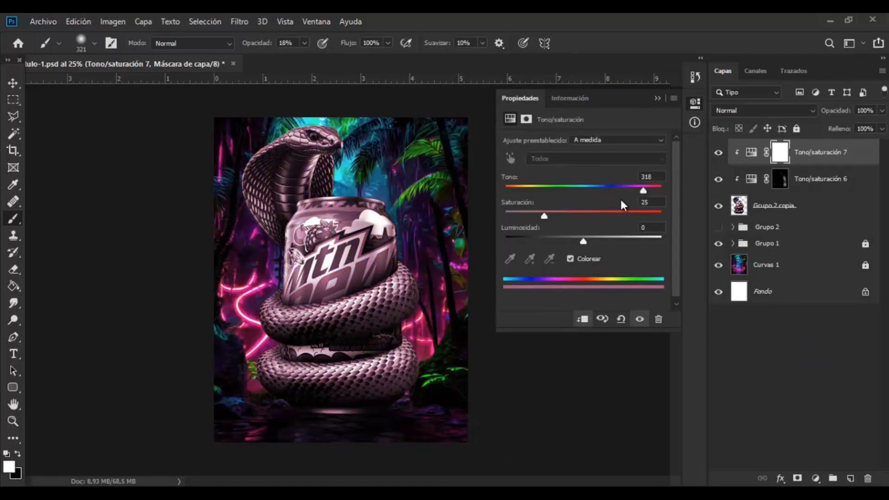
{"action": "left_click", "coordinate": [657, 98]}
{"action": "key", "text": "ctrl+i"}
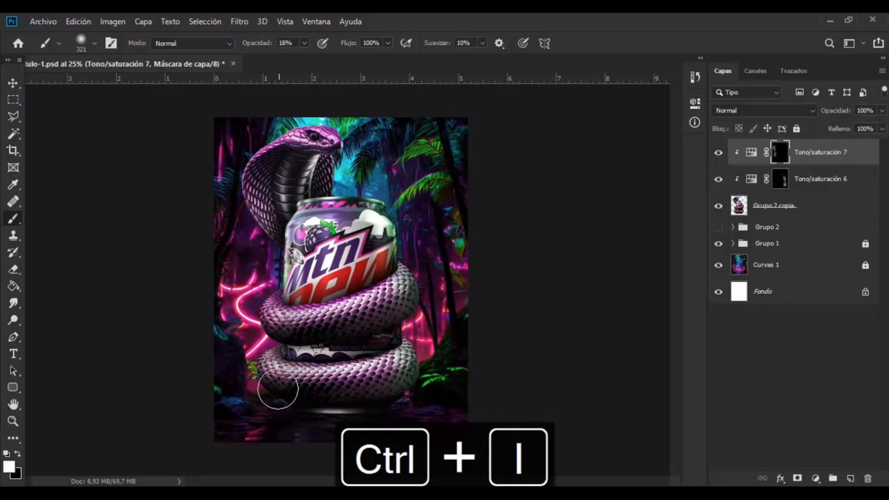
{"action": "mouse_move", "coordinate": [241, 352]}
{"action": "left_mouse_down"}
{"action": "mouse_move", "coordinate": [247, 275]}
{"action": "mouse_move", "coordinate": [236, 188]}
{"action": "mouse_move", "coordinate": [256, 311]}
{"action": "left_mouse_up"}
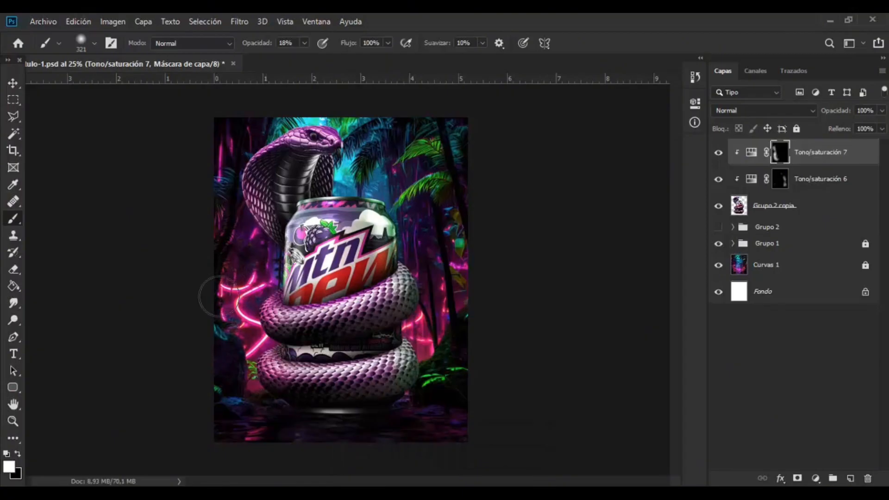
{"action": "key", "text": "ctrl+minus"}
{"action": "key", "text": "ctrl+plus"}
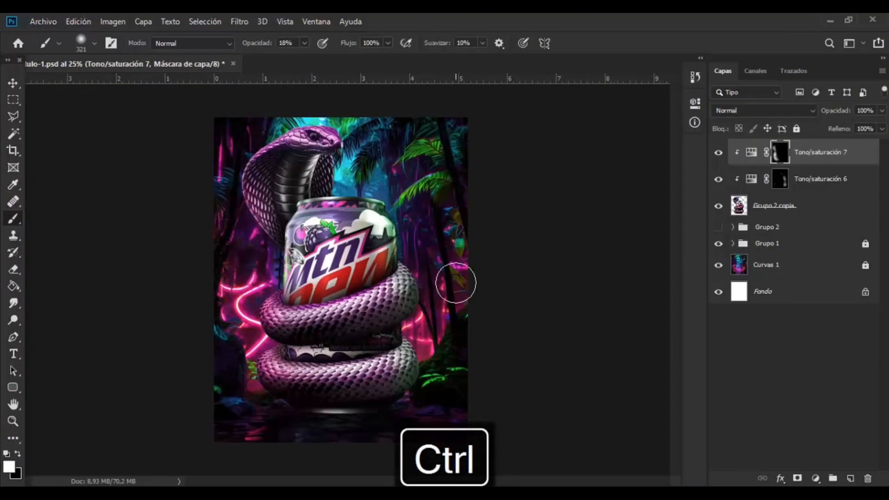
- Paint a black ground shadow under the can on a new layer below the merged artwork, softened with Motion Blur at 90% layer opacity
{"action": "left_click", "coordinate": [801, 214]}
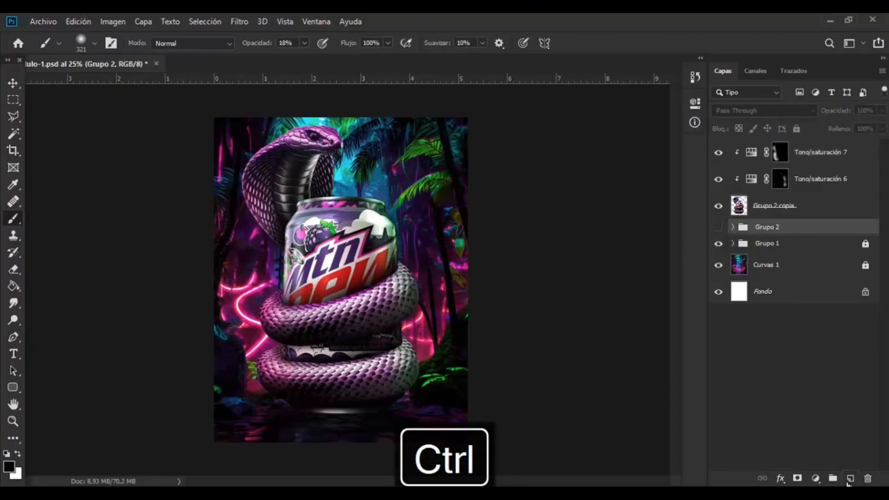
{"action": "left_click", "coordinate": [850, 478], "text": "ctrl"}
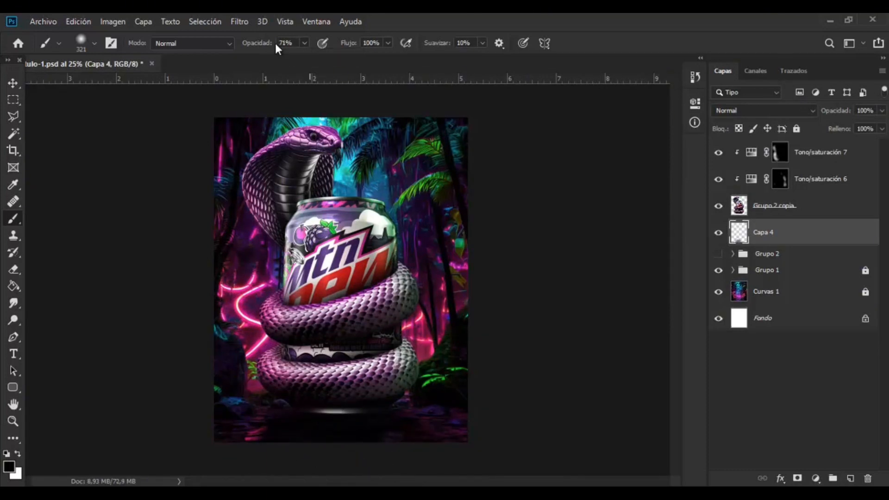
{"action": "left_click", "coordinate": [239, 21]}
{"action": "mouse_move", "coordinate": [278, 171]}
{"action": "left_click", "coordinate": [516, 221]}
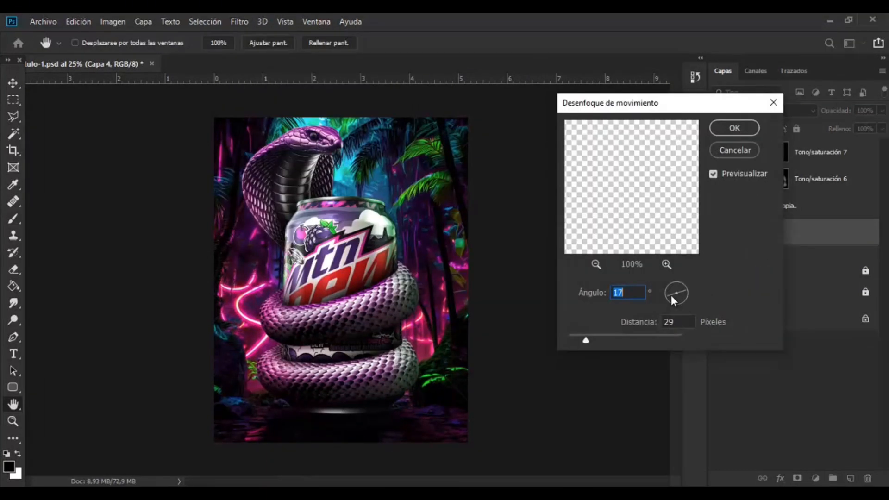
{"action": "left_click", "coordinate": [735, 129]}
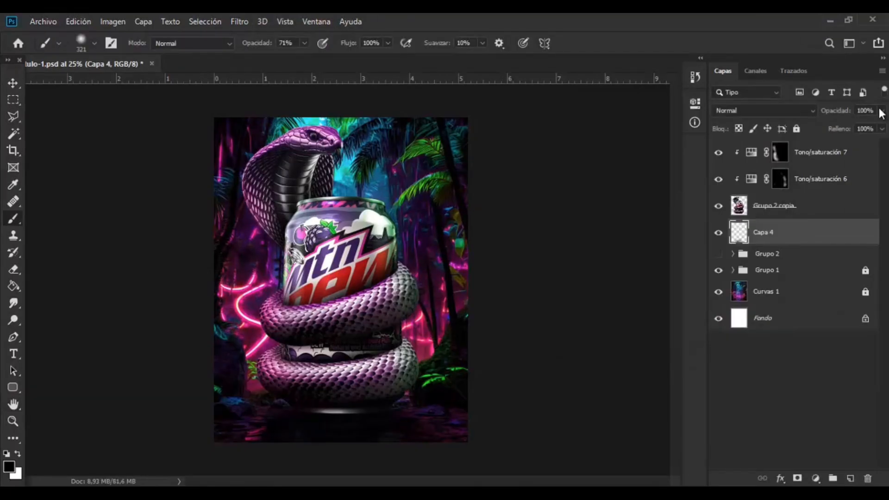
{"action": "left_click", "coordinate": [818, 364]}
- Unlock Grupo 1 and scale all layers above the background to about 87%, repositioning the cobra and can lower in the poster
{"action": "key", "text": "v"}
{"action": "key", "text": "ctrl+minus"}
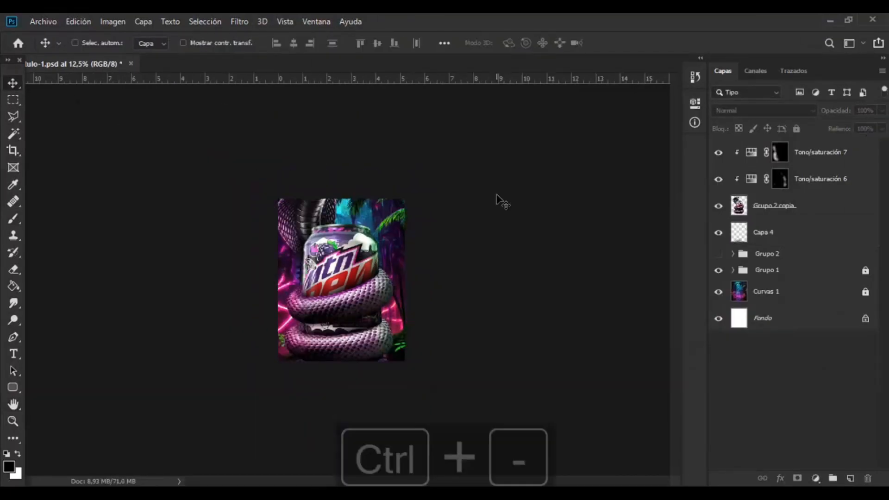
{"action": "left_click", "coordinate": [754, 272], "text": "ctrl"}
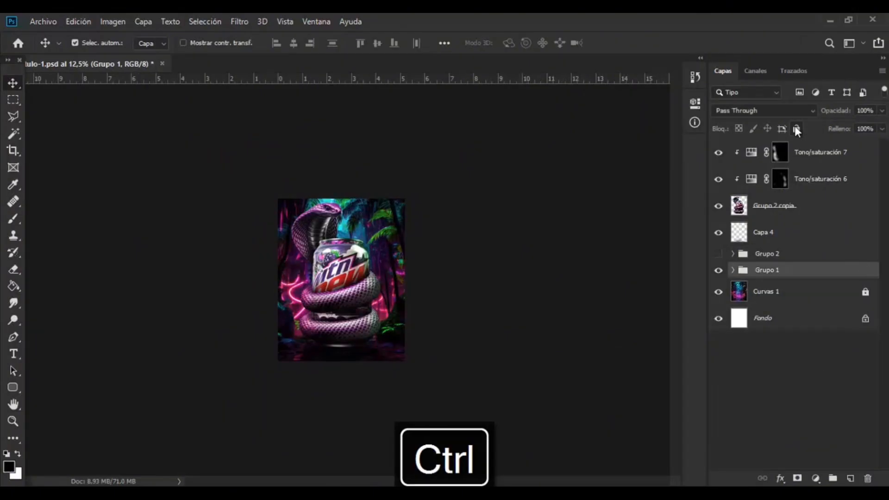
{"action": "left_click", "coordinate": [767, 254], "text": "ctrl"}
{"action": "left_click", "coordinate": [763, 232], "text": "ctrl"}
{"action": "left_click", "coordinate": [773, 205], "text": "ctrl"}
{"action": "left_click", "coordinate": [819, 179], "text": "ctrl"}
{"action": "key", "text": "ctrl+t"}
{"action": "left_click", "coordinate": [826, 158], "text": "ctrl"}
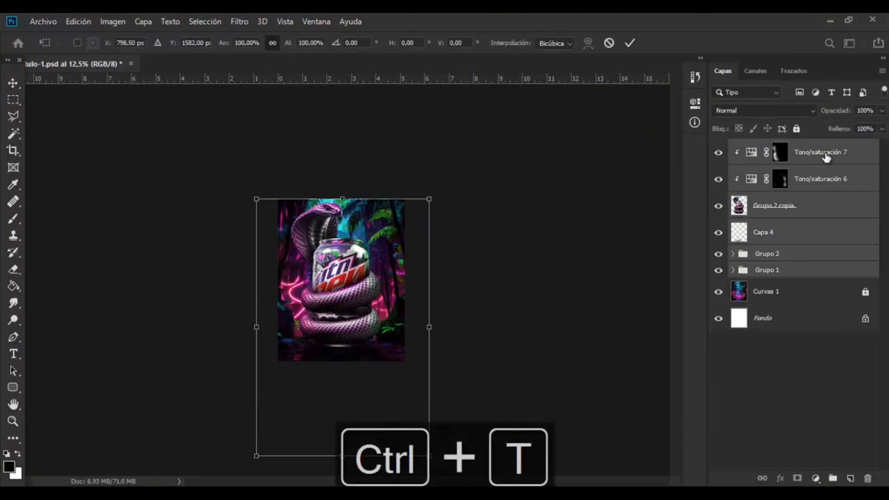
{"action": "left_click_drag", "start_coordinate": [432, 199], "coordinate": [411, 217]}
{"action": "left_click_drag", "start_coordinate": [359, 281], "coordinate": [359, 287]}
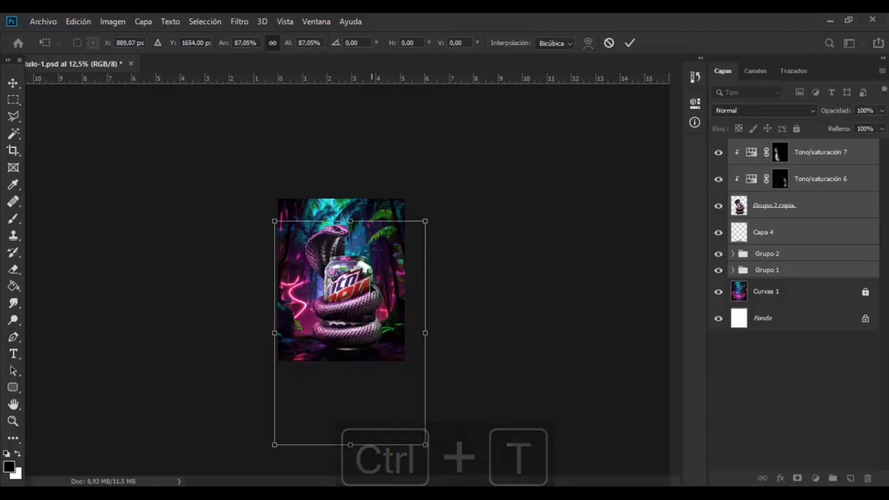
{"action": "key", "text": "Return"}
- Try merging Capa 4, Grupo 2 and Grupo 1 and applying a Motion Blur to the result
{"action": "left_click", "coordinate": [787, 244]}
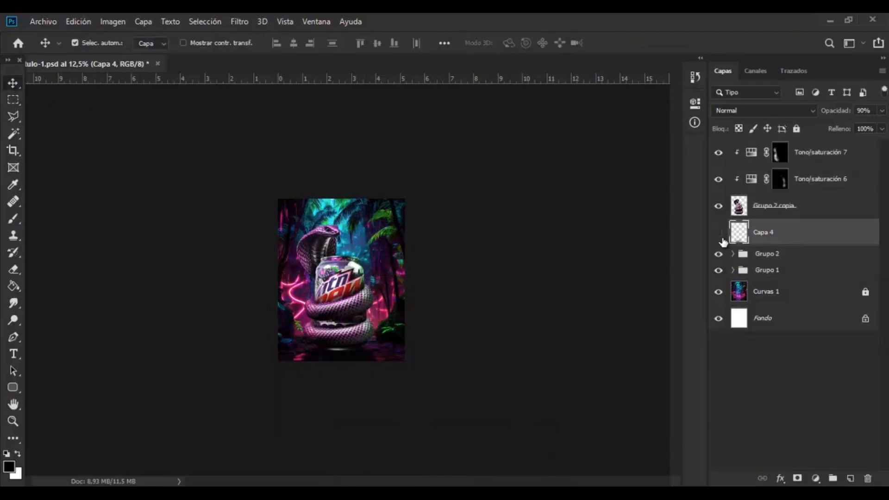
{"action": "left_click", "coordinate": [767, 270], "text": "ctrl"}
{"action": "left_click", "coordinate": [764, 254], "text": "ctrl"}
{"action": "key", "text": "ctrl+e"}
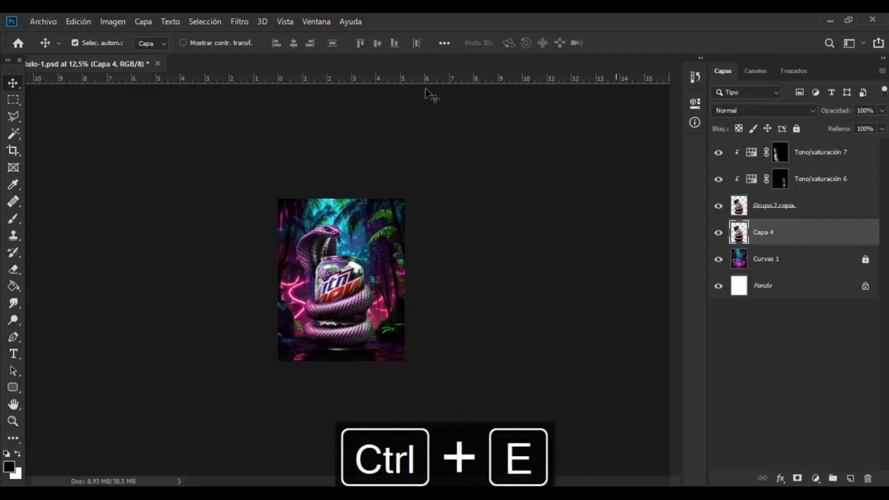
{"action": "left_click", "coordinate": [240, 22]}
{"action": "mouse_move", "coordinate": [278, 172]}
{"action": "left_click", "coordinate": [465, 221]}
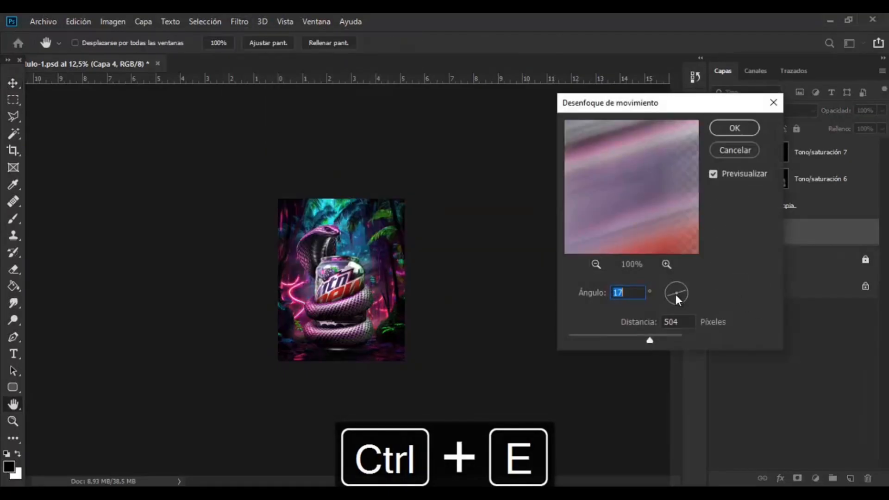
{"action": "left_click", "coordinate": [745, 155]}
{"action": "key", "text": "ctrl+z"}
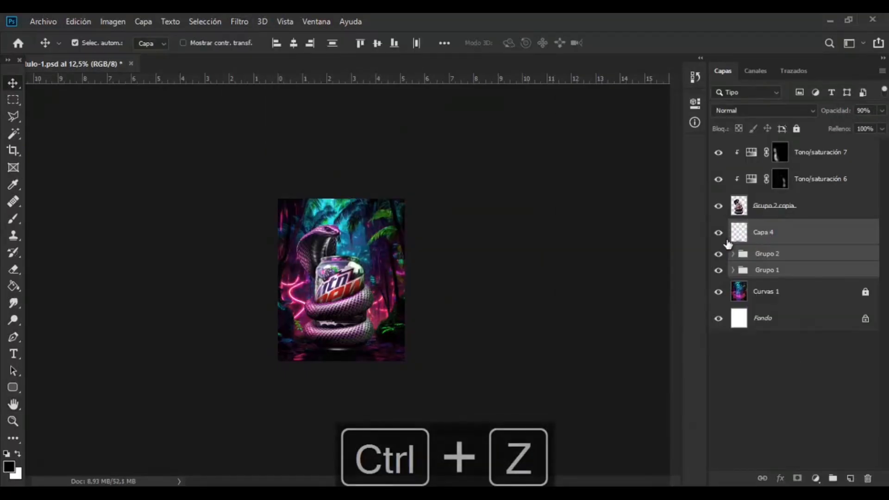
- Move Grupo 2 above Capa 4 and hide it, leaving Grupo 1 visible and merging it with Capa 4
{"action": "left_click", "coordinate": [739, 258]}
{"action": "left_click_drag", "start_coordinate": [740, 258], "coordinate": [745, 220]}
{"action": "left_click", "coordinate": [718, 227]}
{"action": "left_click", "coordinate": [746, 246]}
{"action": "left_click", "coordinate": [718, 270]}
{"action": "left_click", "coordinate": [763, 272], "text": "ctrl"}
{"action": "key", "text": "ctrl+e"}
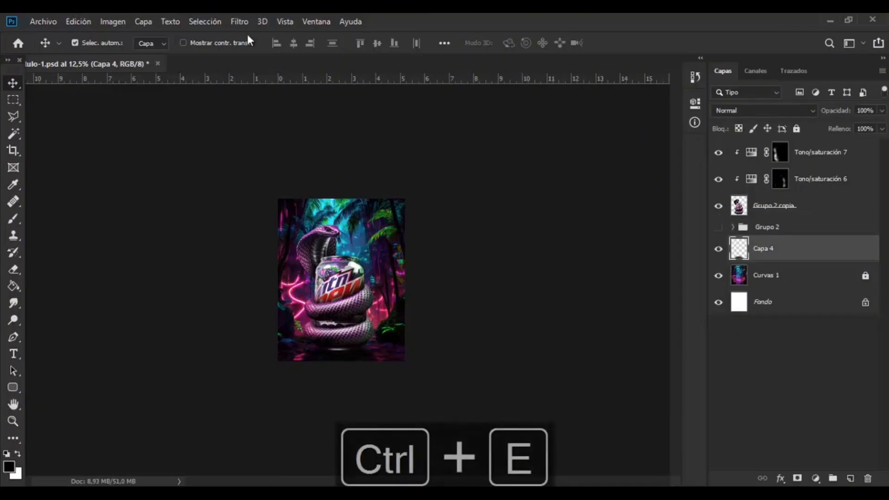
{"action": "left_click", "coordinate": [239, 21]}
{"action": "mouse_move", "coordinate": [278, 169]}
{"action": "left_click", "coordinate": [477, 255]}
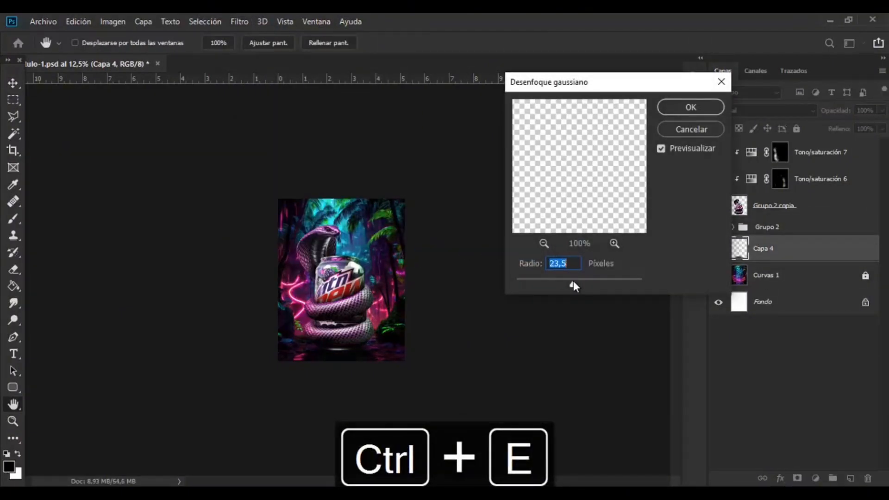
{"action": "left_click", "coordinate": [680, 129]}
- Transform the merged Capa 4 beneath the can, narrowing it to about 84% width and trying a skew of about -7.3°
{"action": "key", "text": "ctrl+plus"}
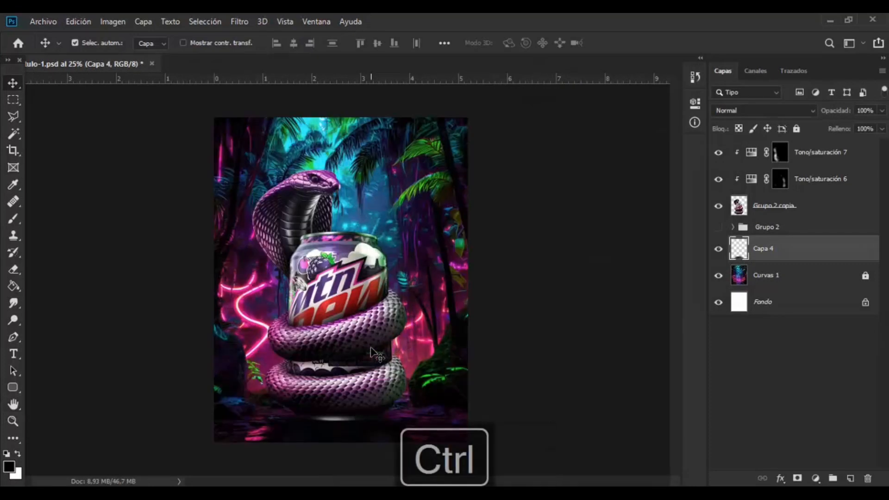
{"action": "left_click", "coordinate": [718, 245]}
{"action": "key", "text": "ctrl+t"}
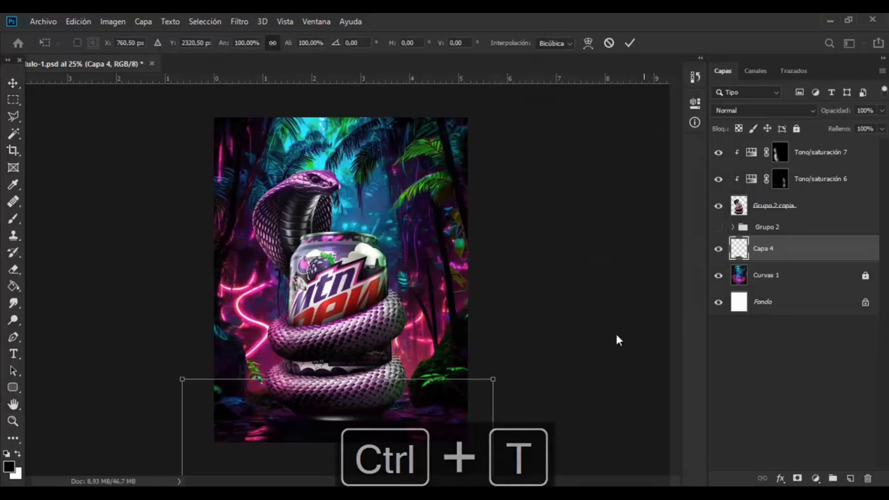
{"action": "key", "text": "ctrl+minus"}
{"action": "left_click_drag", "start_coordinate": [458, 423], "coordinate": [426, 422]}
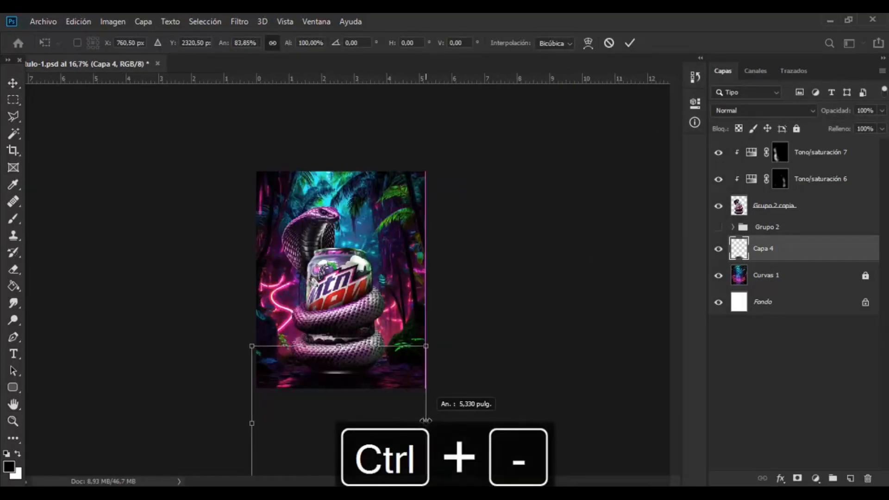
{"action": "right_click", "coordinate": [392, 377]}
{"action": "left_click", "coordinate": [449, 255]}
{"action": "key", "text": "ctrl+minus"}
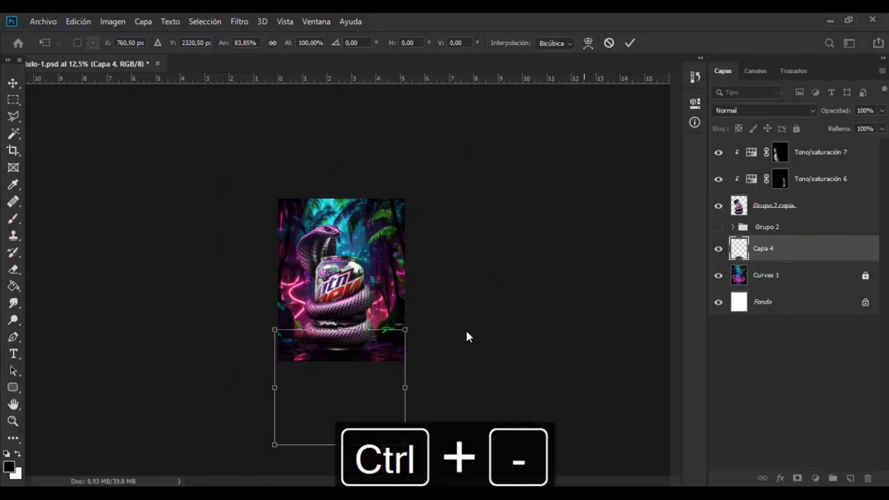
{"action": "left_click_drag", "start_coordinate": [339, 436], "coordinate": [308, 436]}
{"action": "key", "text": "ctrl+z"}
{"action": "key", "text": "ctrl+z"}
{"action": "key", "text": "ctrl+z"}
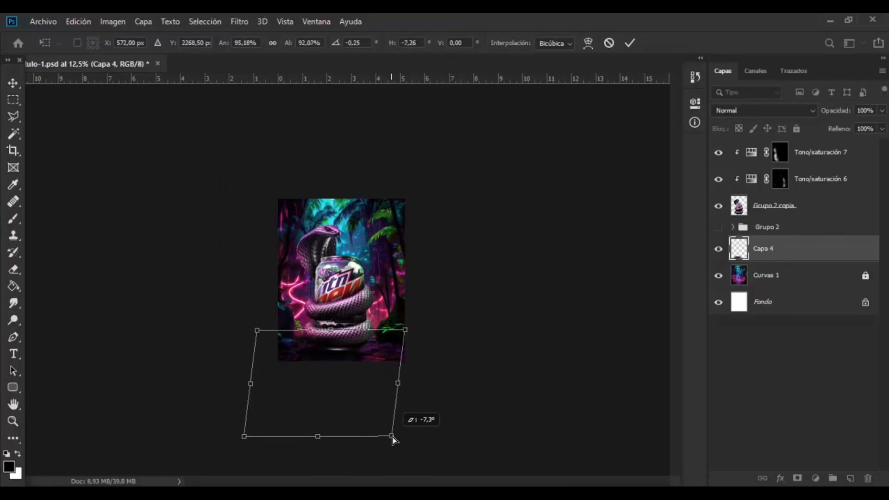
{"action": "key", "text": "ctrl+plus"}
{"action": "key", "text": "ctrl+plus"}
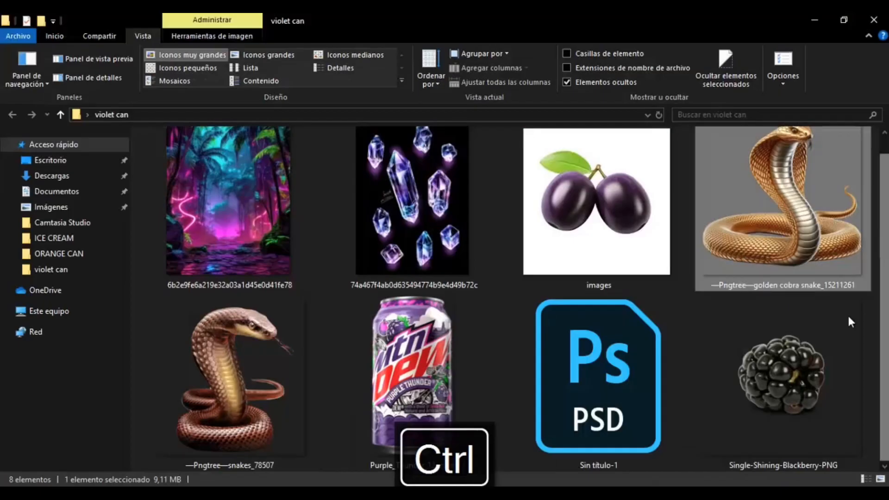
- Place the Single-Shining-Blackberry-PNG image from the violet can folder as the topmost layer, scaled to 15.45% at the right of the can's base
{"action": "left_click", "coordinate": [851, 321]}
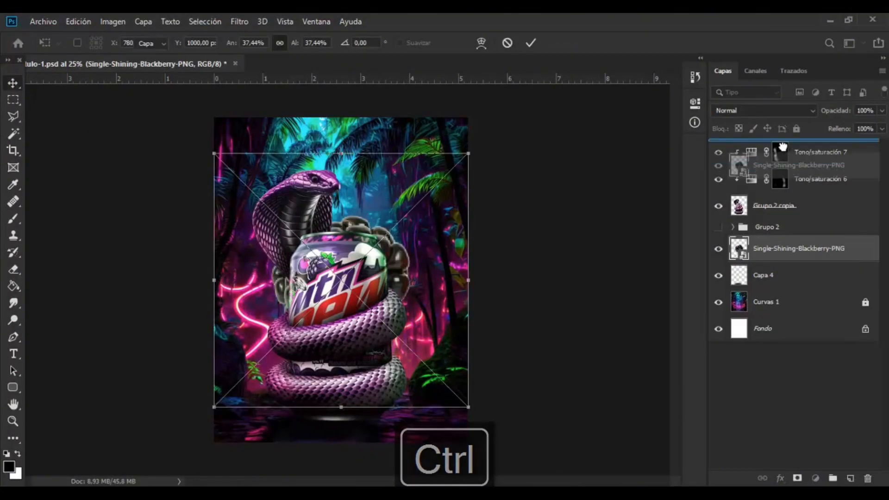
{"action": "left_click_drag", "start_coordinate": [782, 147], "coordinate": [782, 144]}
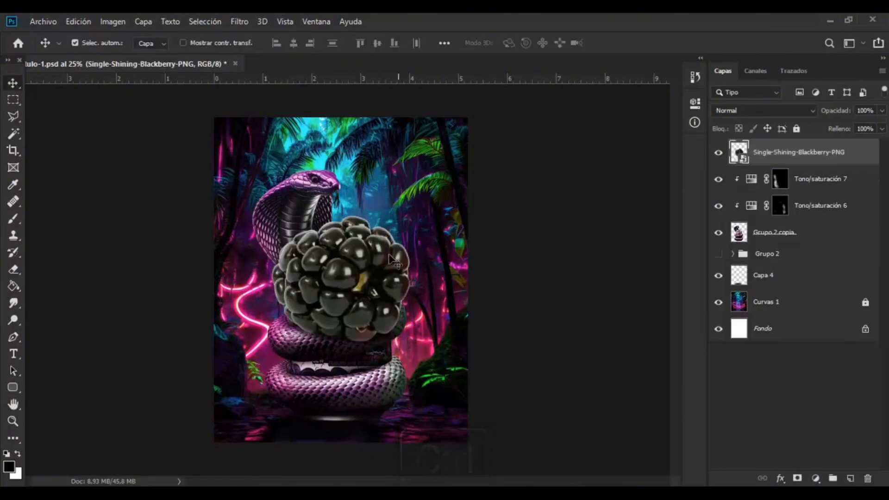
{"action": "key", "text": "ctrl+t"}
{"action": "left_click_drag", "start_coordinate": [468, 153], "coordinate": [394, 228]}
{"action": "left_click_drag", "start_coordinate": [365, 258], "coordinate": [420, 381]}
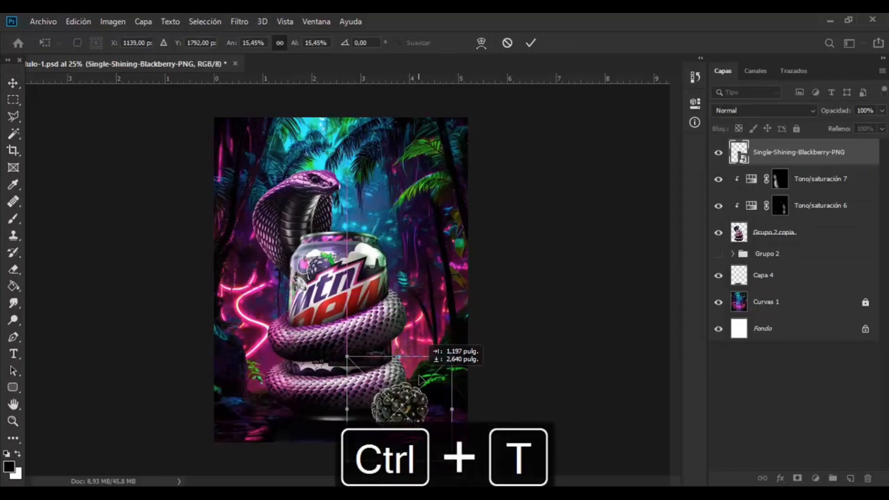
{"action": "left_click", "coordinate": [14, 82]}
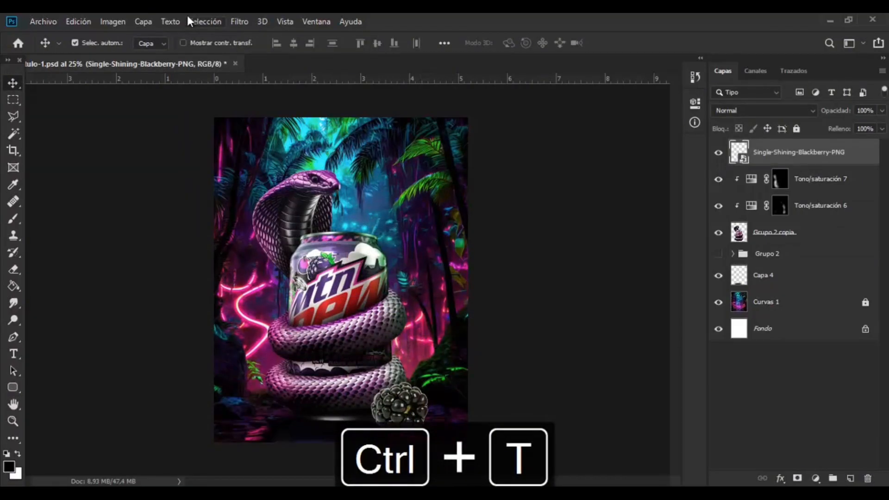
- Tint the blackberry purple with a colorized Hue/Saturation adjustment
{"action": "left_click", "coordinate": [113, 21]}
{"action": "mouse_move", "coordinate": [139, 55]}
{"action": "left_click", "coordinate": [319, 124]}
{"action": "left_click_drag", "start_coordinate": [589, 168], "coordinate": [557, 169]}
{"action": "left_click_drag", "start_coordinate": [590, 202], "coordinate": [629, 201]}
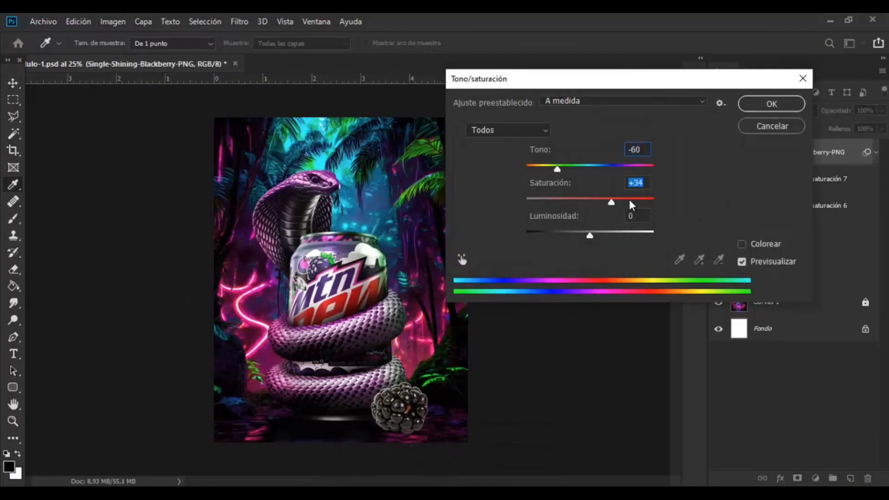
{"action": "mouse_move", "coordinate": [589, 234]}
{"action": "left_mouse_down"}
{"action": "mouse_move", "coordinate": [603, 233]}
{"action": "mouse_move", "coordinate": [585, 234]}
{"action": "left_mouse_up"}
{"action": "type", "text": "0"}
{"action": "left_click_drag", "start_coordinate": [585, 168], "coordinate": [627, 168]}
{"action": "left_click", "coordinate": [742, 244]}
{"action": "left_click", "coordinate": [591, 168]}
{"action": "left_click", "coordinate": [601, 199]}
{"action": "left_click_drag", "start_coordinate": [602, 202], "coordinate": [567, 204]}
{"action": "left_click", "coordinate": [772, 104]}
- Duplicate the blackberry below Grupo 2 copia, flip it horizontally and scale it to about 10.85%, tucked behind the cobra's lower right coil
{"action": "key", "text": "ctrl+j"}
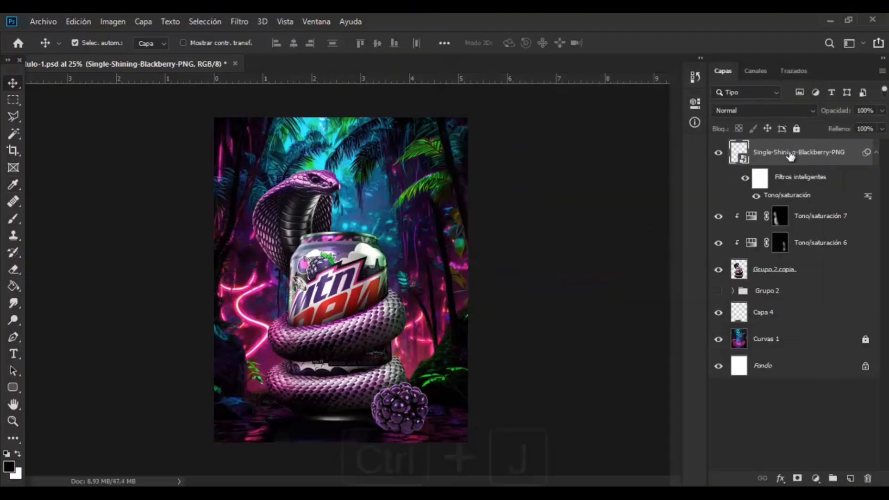
{"action": "left_click_drag", "start_coordinate": [787, 343], "coordinate": [787, 344]}
{"action": "key", "text": "ctrl+t"}
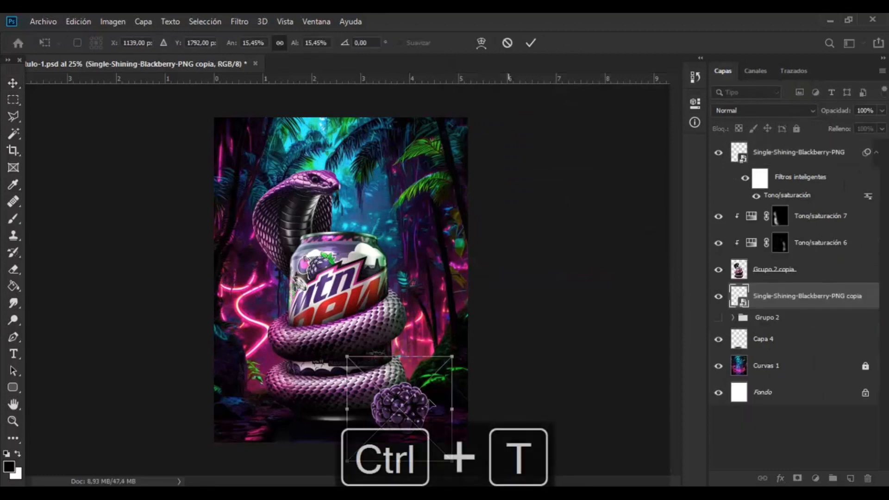
{"action": "right_click", "coordinate": [416, 399]}
{"action": "left_click", "coordinate": [440, 376]}
{"action": "left_click_drag", "start_coordinate": [407, 350], "coordinate": [407, 348]}
{"action": "left_click_drag", "start_coordinate": [445, 316], "coordinate": [416, 346]}
{"action": "left_click_drag", "start_coordinate": [410, 365], "coordinate": [426, 360]}
{"action": "left_click", "coordinate": [18, 85]}
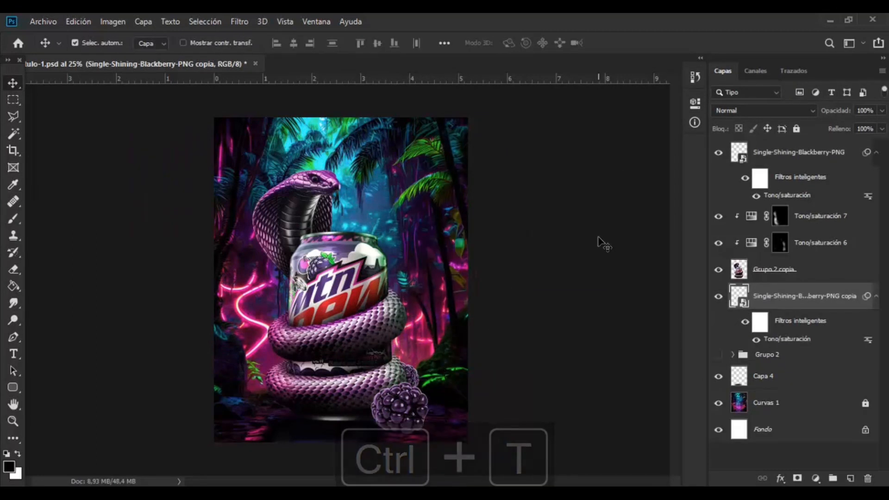
- Try placing another blackberry duplicate behind the cobra's lower left coil
{"action": "key", "text": "ctrl+j"}
{"action": "key", "text": "ctrl+t"}
{"action": "left_click_drag", "start_coordinate": [402, 371], "coordinate": [288, 397]}
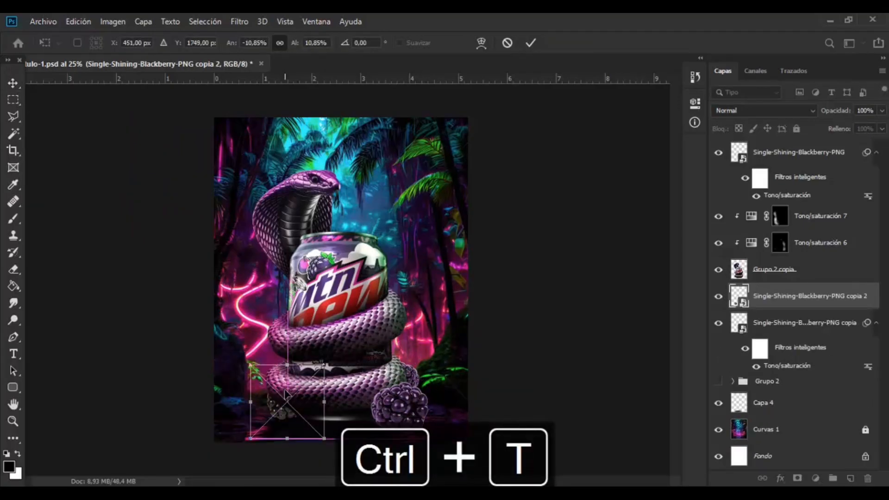
{"action": "left_click", "coordinate": [16, 87]}
{"action": "key", "text": "ctrl+minus"}
{"action": "key", "text": "ctrl+minus"}
{"action": "key", "text": "ctrl+plus"}
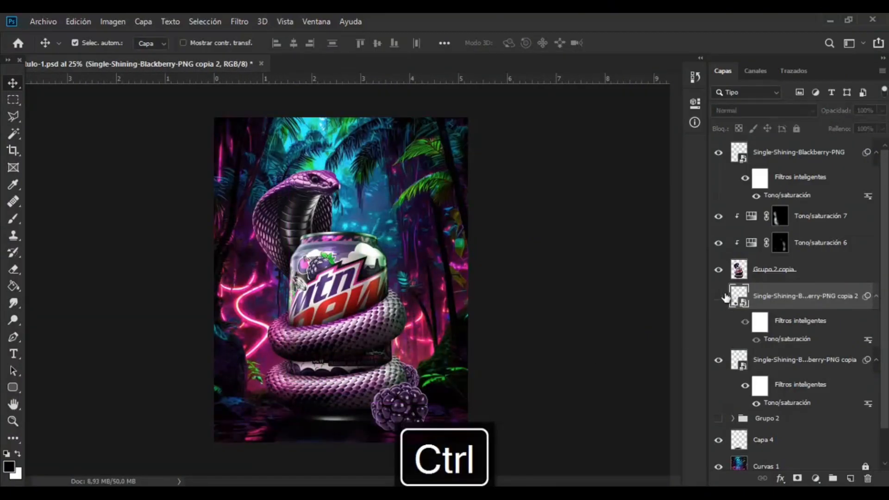
{"action": "key", "text": "Delete"}
- Darken the rear blackberry copy with a Curves adjustment
{"action": "left_click", "coordinate": [112, 22]}
{"action": "left_click", "coordinate": [315, 75]}
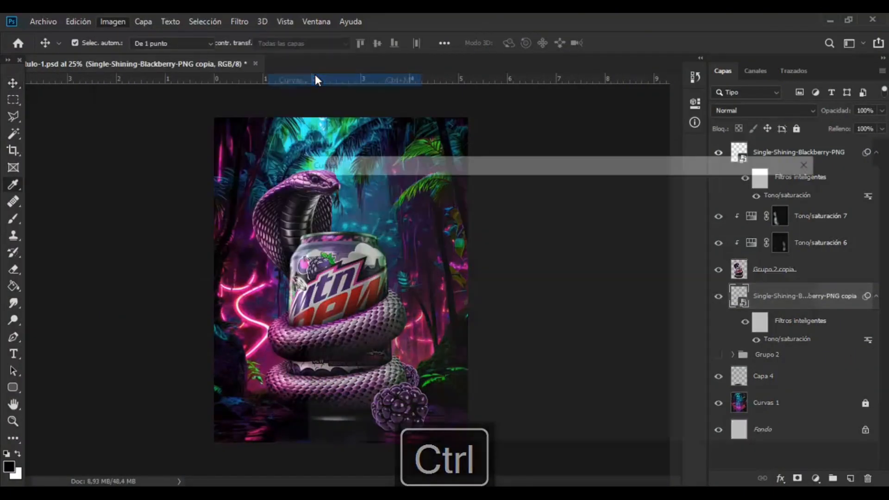
{"action": "left_click_drag", "start_coordinate": [392, 164], "coordinate": [602, 129]}
{"action": "left_click", "coordinate": [795, 172]}
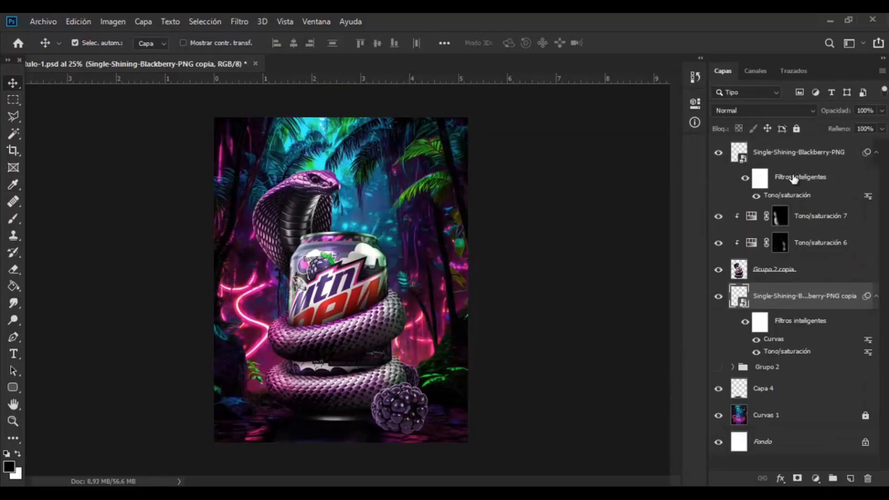
{"action": "left_click", "coordinate": [768, 153]}
{"action": "key", "text": "ctrl+j"}
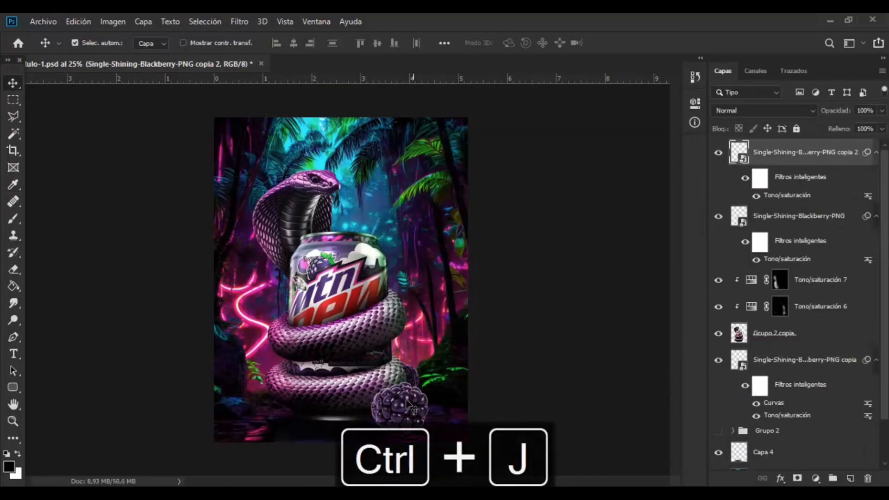
{"action": "key", "text": "ctrl+z"}
- Add a new layer below the front blackberry and paint a soft black ground shadow with the brush at 71% opacity
{"action": "left_click", "coordinate": [815, 216]}
{"action": "left_click", "coordinate": [850, 478]}
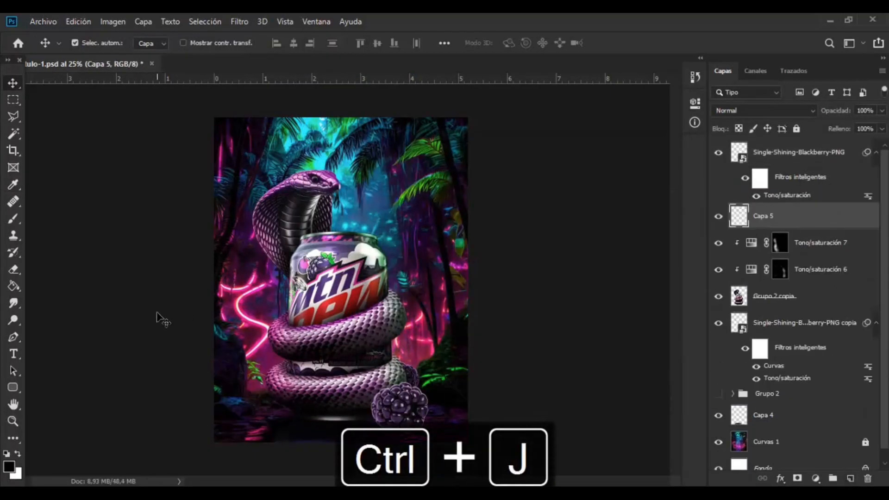
{"action": "left_click", "coordinate": [13, 219]}
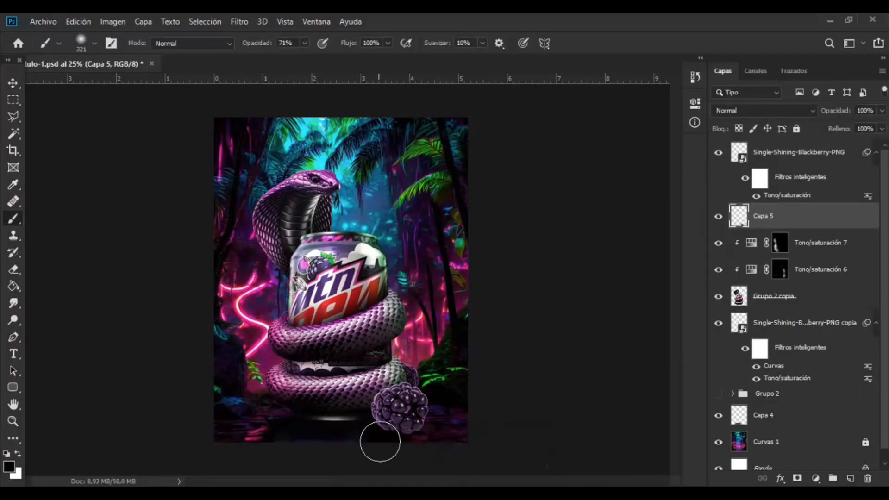
- Shade the front blackberry in black on a new top layer, confined to a selection of its outline, and clear the selection
{"action": "left_click", "coordinate": [810, 158]}
{"action": "left_click", "coordinate": [745, 157], "text": "ctrl"}
{"action": "left_click", "coordinate": [850, 479]}
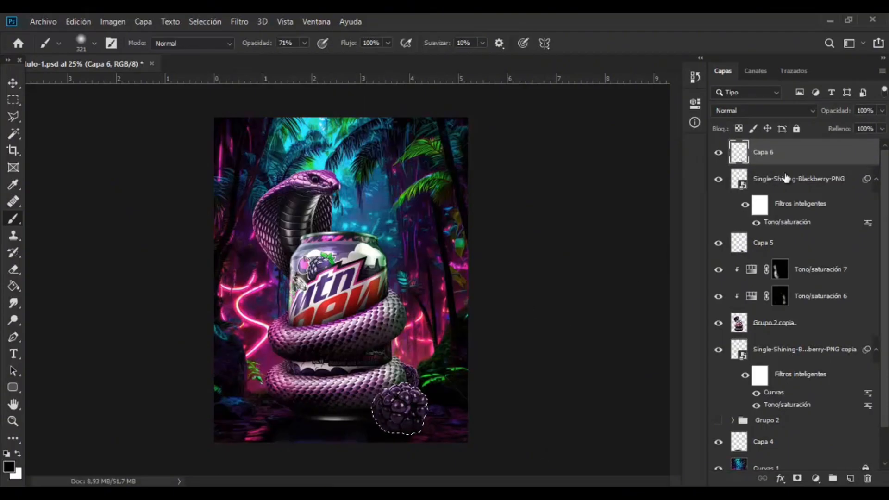
{"action": "left_click", "coordinate": [762, 243]}
{"action": "key", "text": "ctrl+d"}
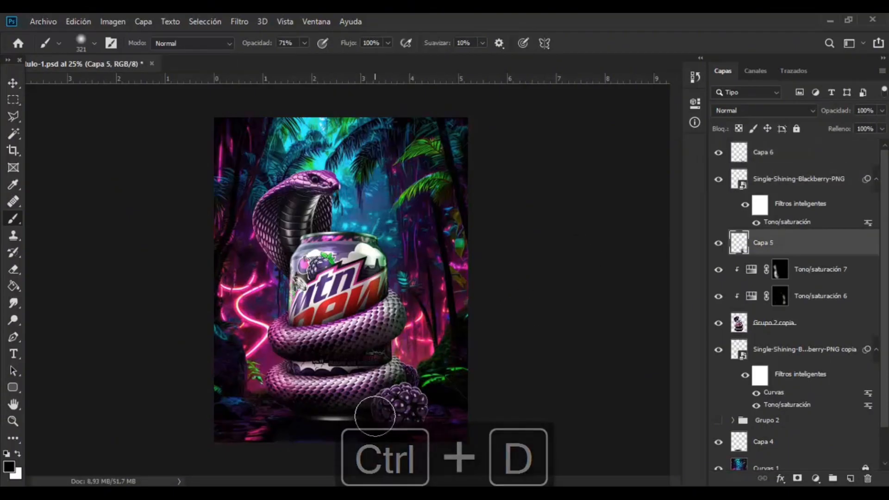
- Add a layer mask to Capa 5, set the brush to 31% opacity with black, and try softening the shadow, undoing the last stroke
{"action": "key", "text": "ctrl+minus"}
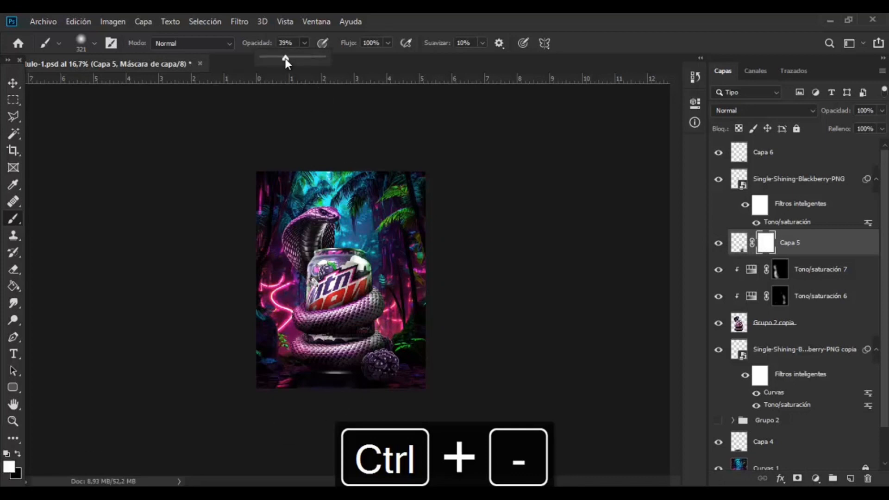
{"action": "left_click_drag", "start_coordinate": [285, 58], "coordinate": [280, 57]}
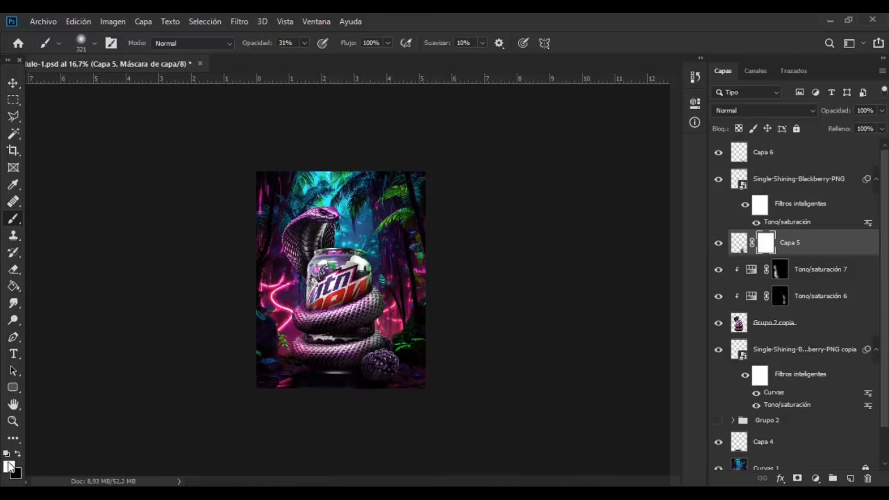
{"action": "key", "text": "x"}
{"action": "key", "text": "ctrl+z"}
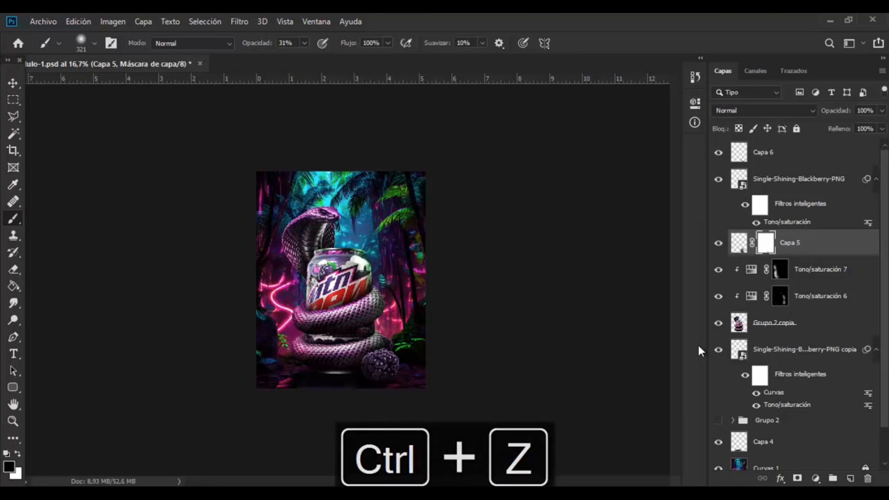
- Inspect the lower part of the poster and compare it with the Grupo 2 copia layer hidden and shown
{"action": "key", "text": "v"}
{"action": "key", "text": "ctrl+plus"}
{"action": "key", "text": "ctrl+plus"}
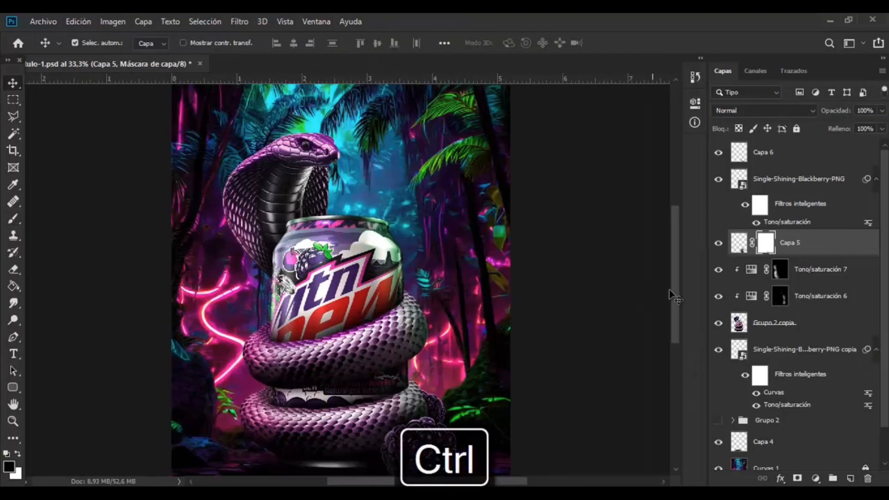
{"action": "scroll", "coordinate": [669, 290], "scroll_direction": "down", "scroll_amount": 2}
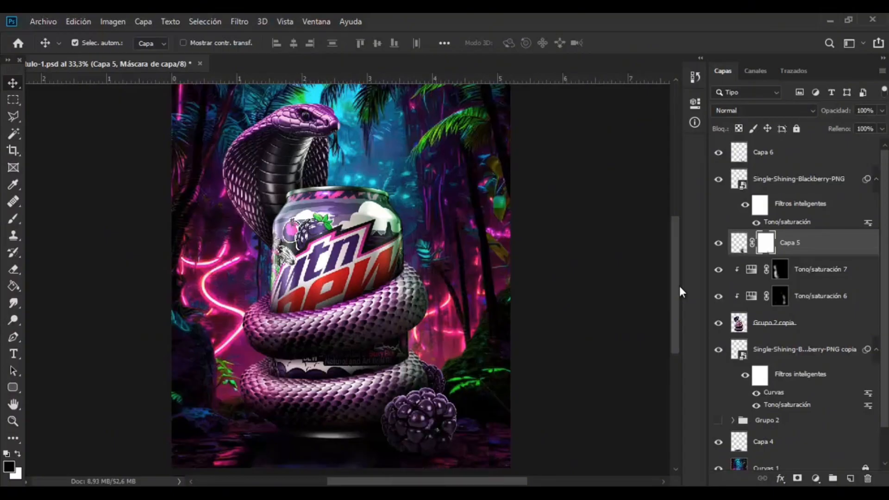
{"action": "left_click", "coordinate": [725, 327]}
{"action": "left_click", "coordinate": [720, 324]}
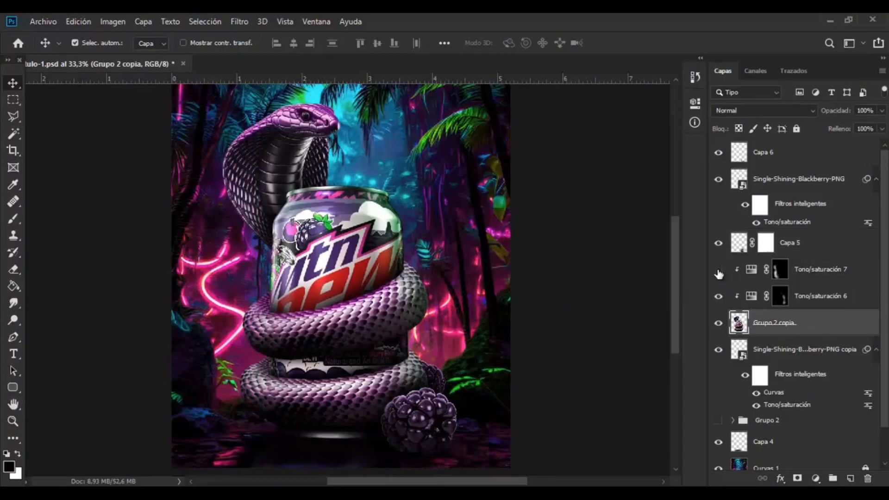
- Open the Tono/saturación 6 adjustment settings and lower that layer's opacity to 21%
{"action": "double_click", "coordinate": [751, 295]}
{"action": "left_click_drag", "start_coordinate": [619, 212], "coordinate": [526, 215]}
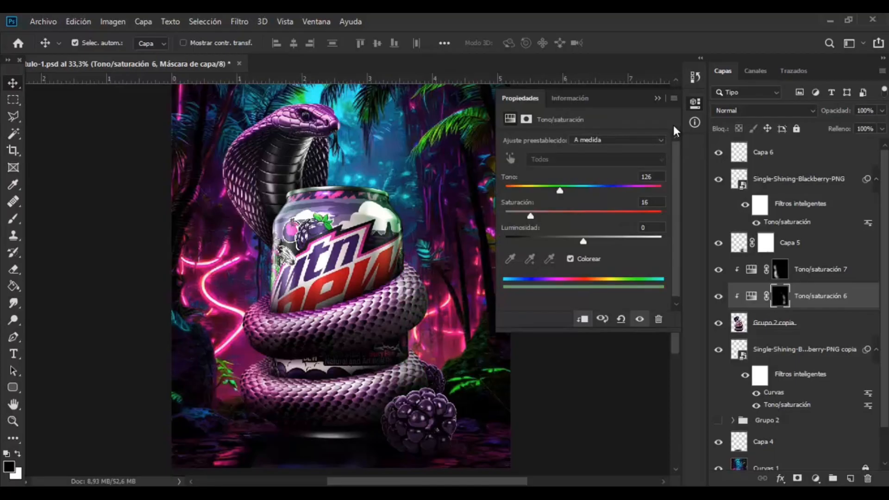
{"action": "left_click", "coordinate": [659, 97]}
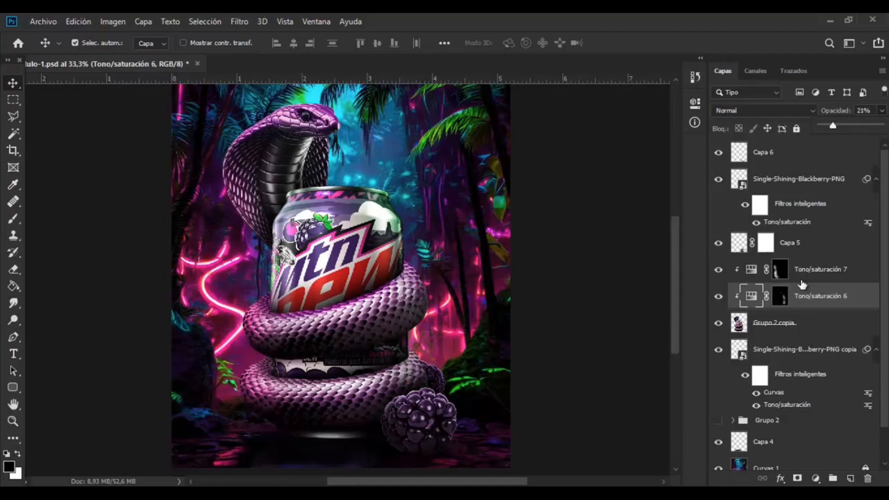
- Place the crystals image 74a467f4ab0d635494774b9e4d49b72c from the violet can folder into the poster at its default size
{"action": "key", "text": "ctrl+minus"}
{"action": "key", "text": "ctrl+minus"}
{"action": "key", "text": "F9"}
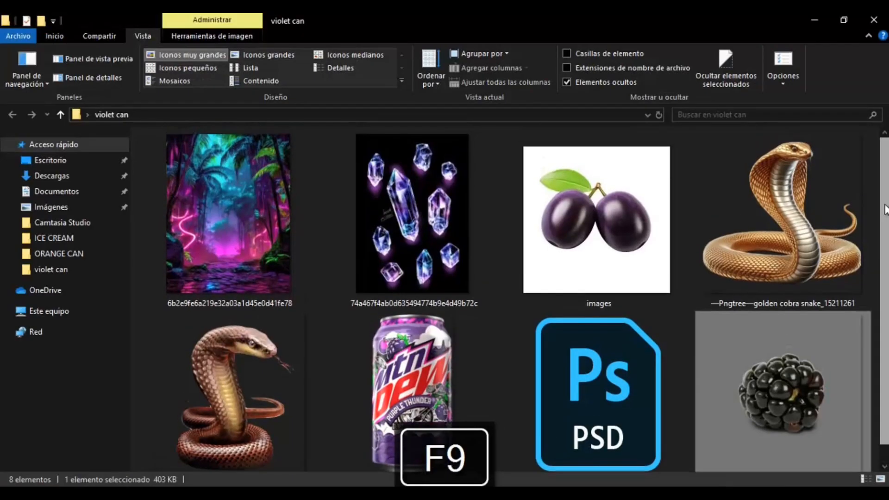
{"action": "left_click", "coordinate": [412, 213]}
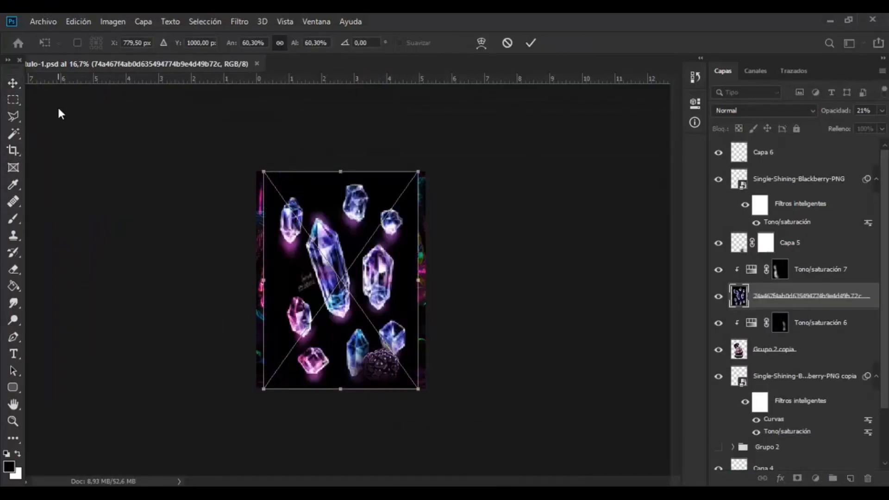
{"action": "key", "text": "Return"}
{"action": "key", "text": "ctrl+plus"}
{"action": "left_click", "coordinate": [13, 134]}
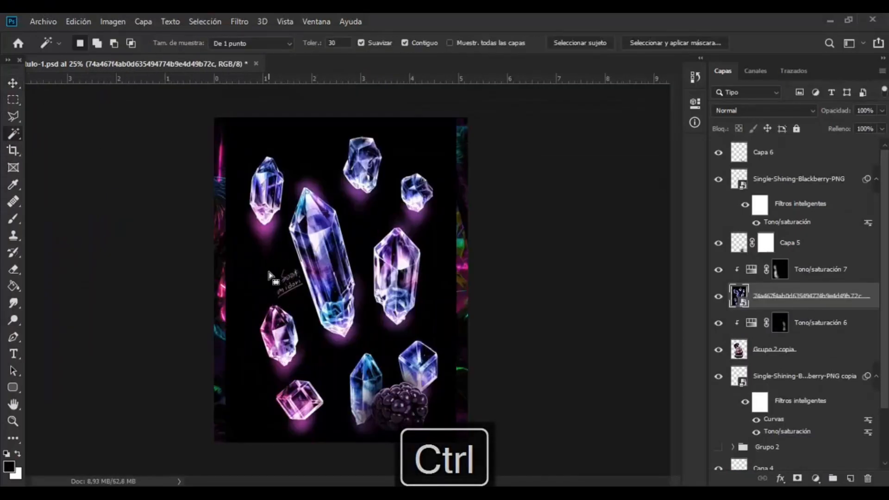
{"action": "left_click", "coordinate": [274, 225]}
{"action": "key", "text": "ctrl+d"}
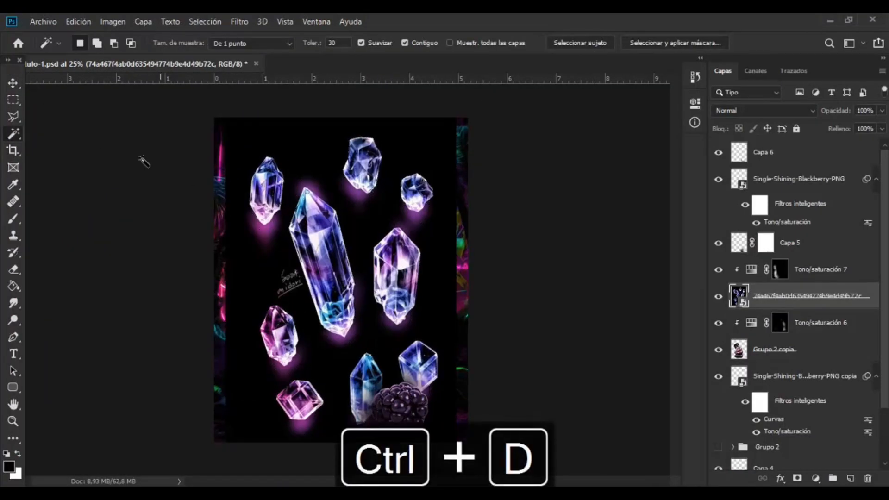
- Select the two tall central crystals and the two at the upper left and top with Quick Selection and mask the layer to them
{"action": "right_click", "coordinate": [13, 134]}
{"action": "left_click", "coordinate": [70, 133]}
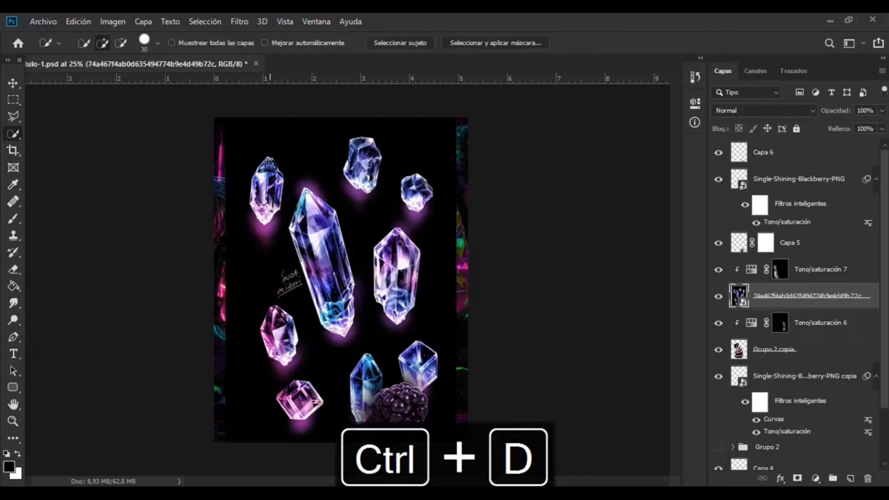
{"action": "left_click_drag", "start_coordinate": [262, 212], "coordinate": [271, 204]}
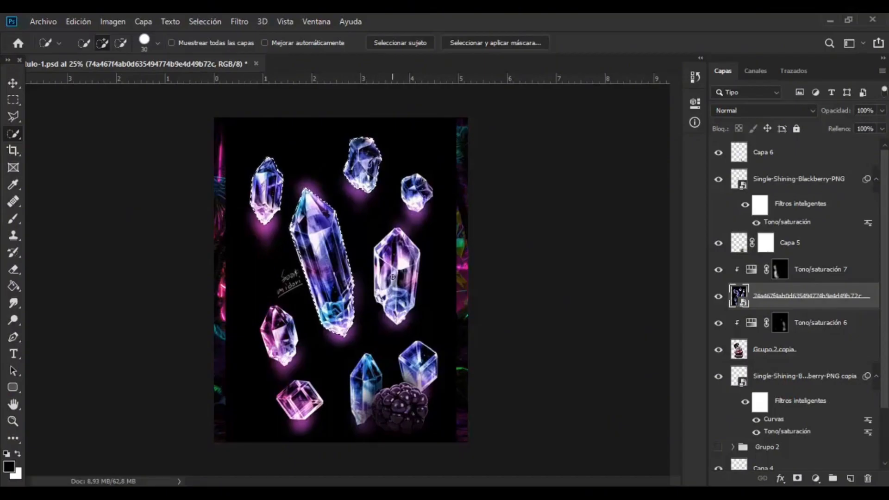
{"action": "left_click_drag", "start_coordinate": [396, 273], "coordinate": [407, 284]}
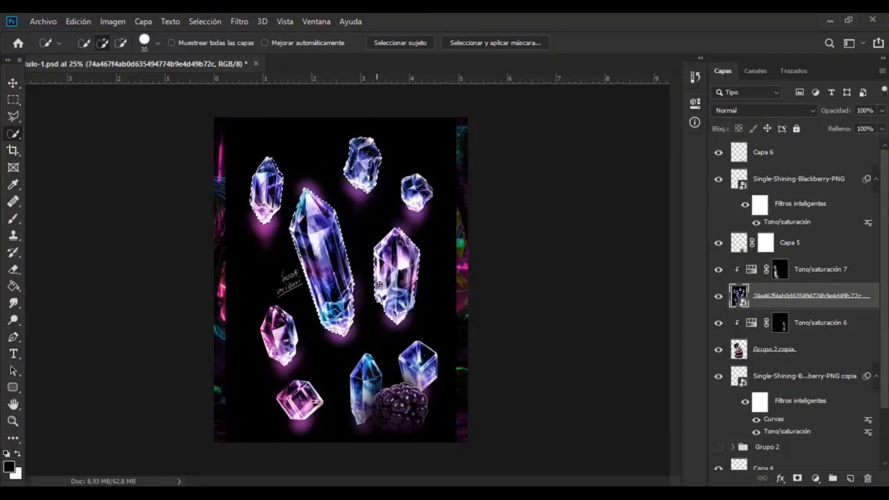
{"action": "left_click", "coordinate": [797, 478]}
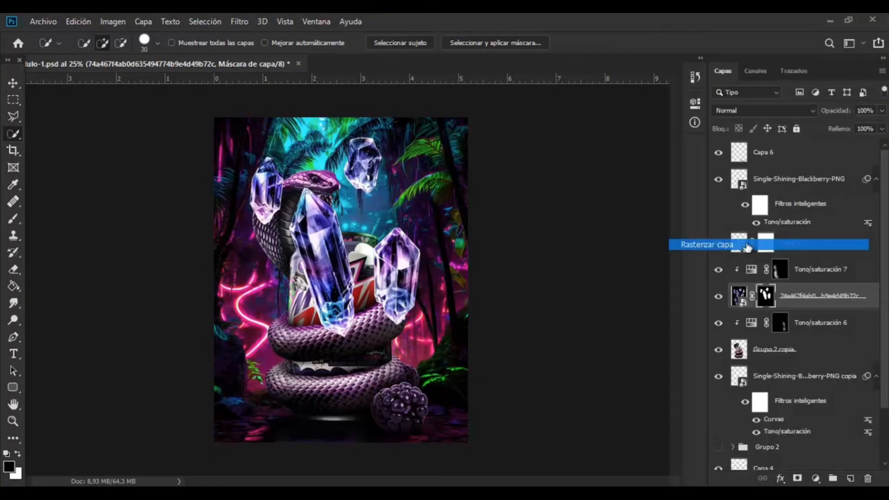
- Rasterize the crystals layer and outline the crystal over the can's right edge with the Polygonal Lasso
{"action": "left_click", "coordinate": [739, 295]}
{"action": "key", "text": "l"}
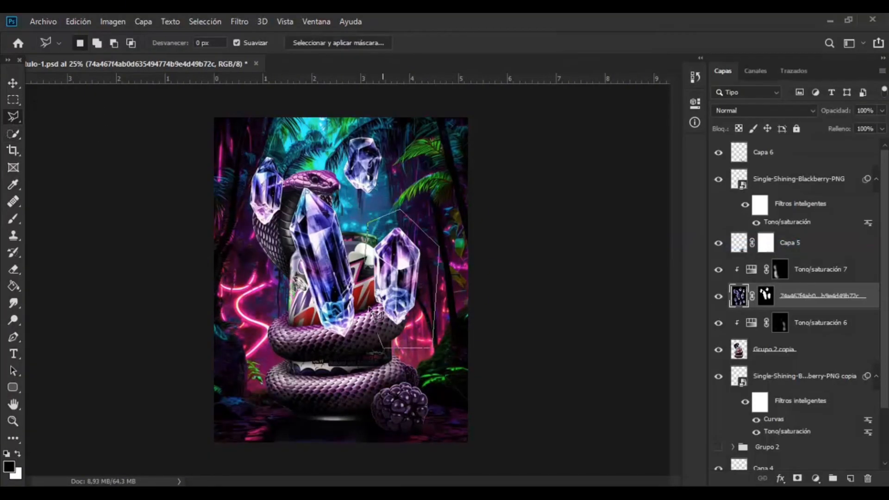
{"action": "left_click", "coordinate": [851, 478]}
{"action": "left_click", "coordinate": [814, 324], "text": "shift"}
{"action": "key", "text": "ctrl+e"}
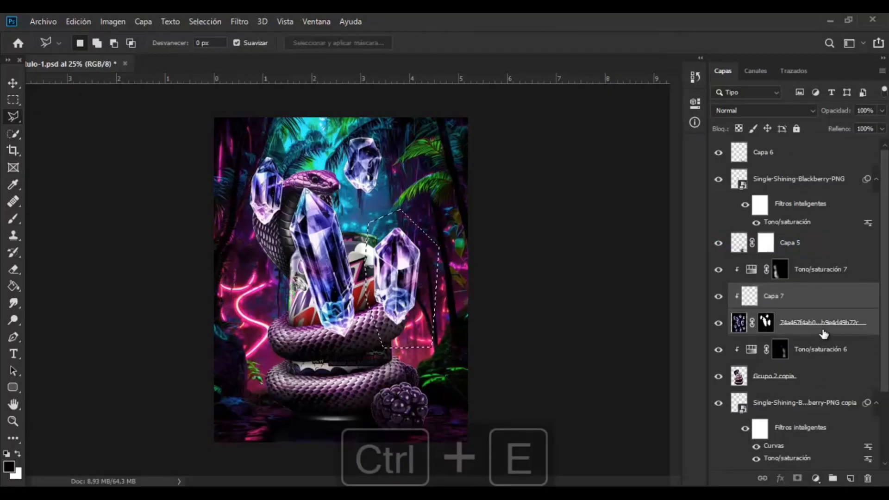
{"action": "key", "text": "ctrl+z"}
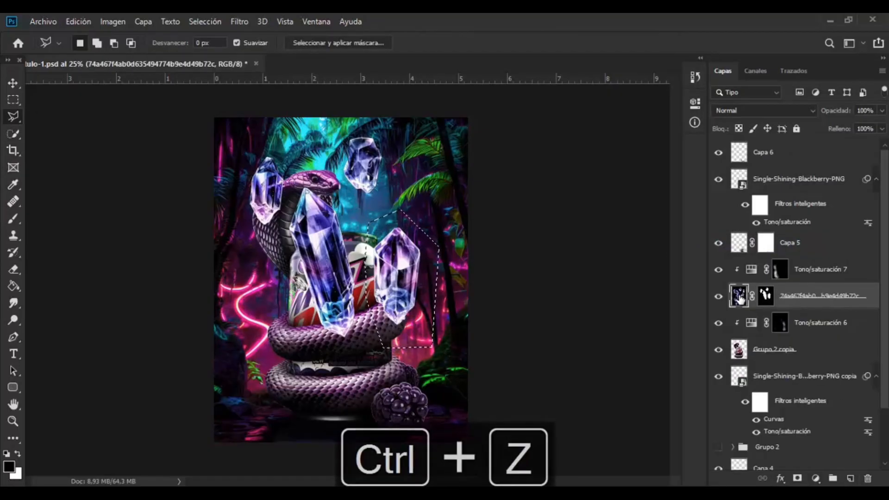
- Move the crystals layer above Tono/saturación 7 and merge it with a new blank layer
{"action": "left_click_drag", "start_coordinate": [740, 297], "coordinate": [817, 258]}
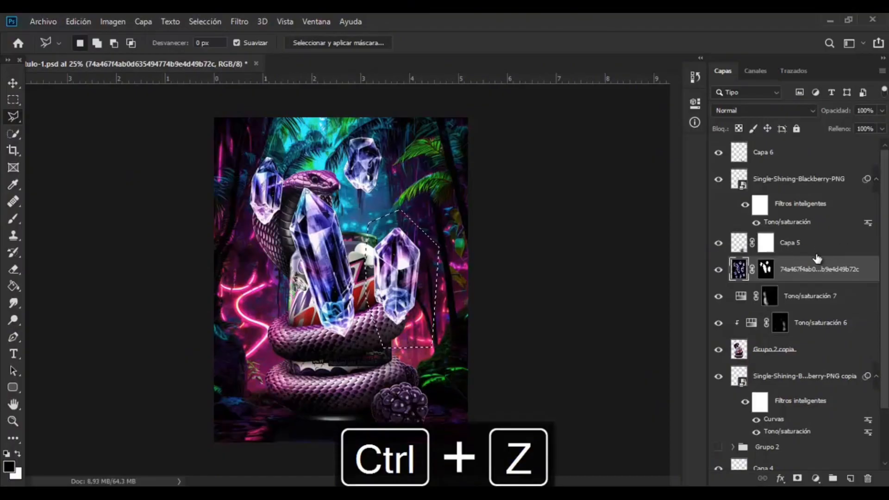
{"action": "left_click", "coordinate": [850, 478]}
{"action": "left_click", "coordinate": [794, 300], "text": "shift"}
{"action": "key", "text": "ctrl+e"}
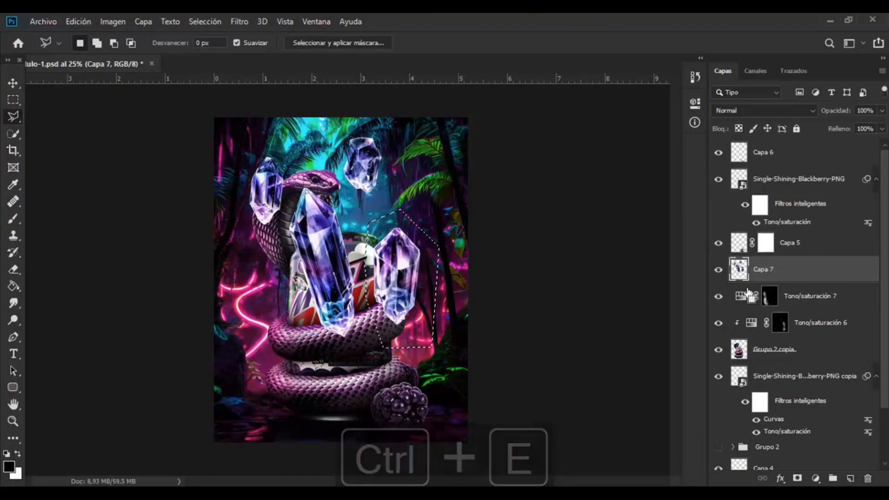
- Cut the outlined crystal onto its own layer in the same place and restore the clipping of Tono/saturación 7
{"action": "key", "text": "ctrl+shift+v"}
{"action": "double_click", "coordinate": [740, 322]}
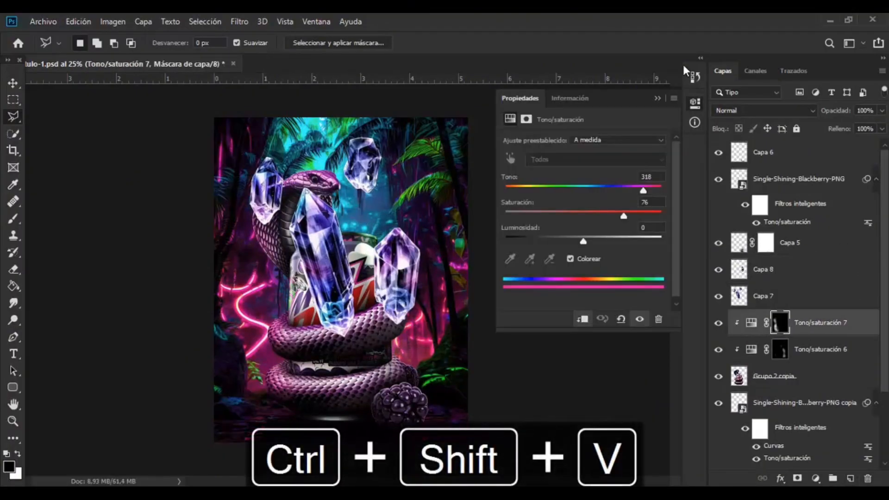
{"action": "left_click", "coordinate": [656, 99]}
- Hide Capa 8, outline the largest crystal on Capa 7 and cut it onto its own layer
{"action": "left_click", "coordinate": [737, 297]}
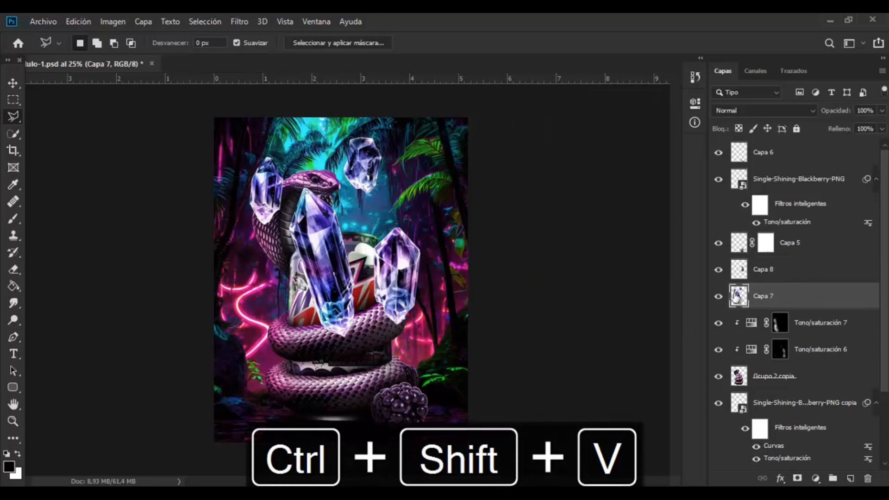
{"action": "left_click", "coordinate": [717, 269]}
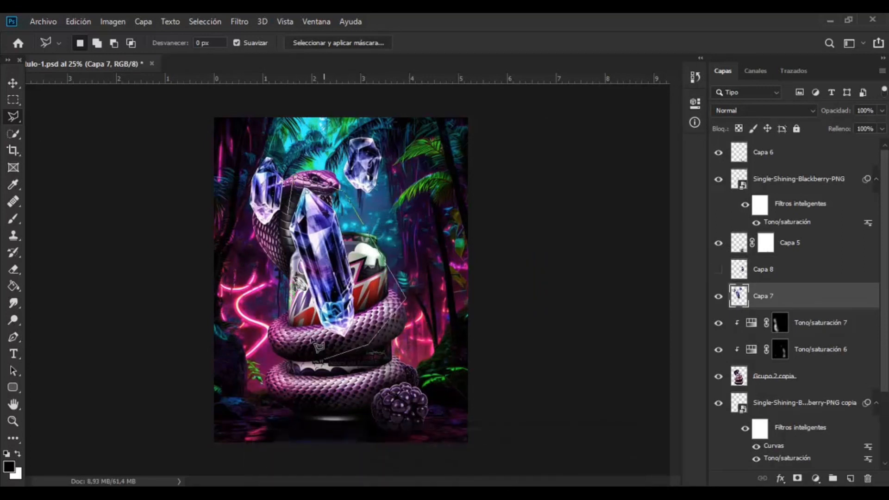
{"action": "key", "text": "ctrl+x"}
{"action": "key", "text": "ctrl+v"}
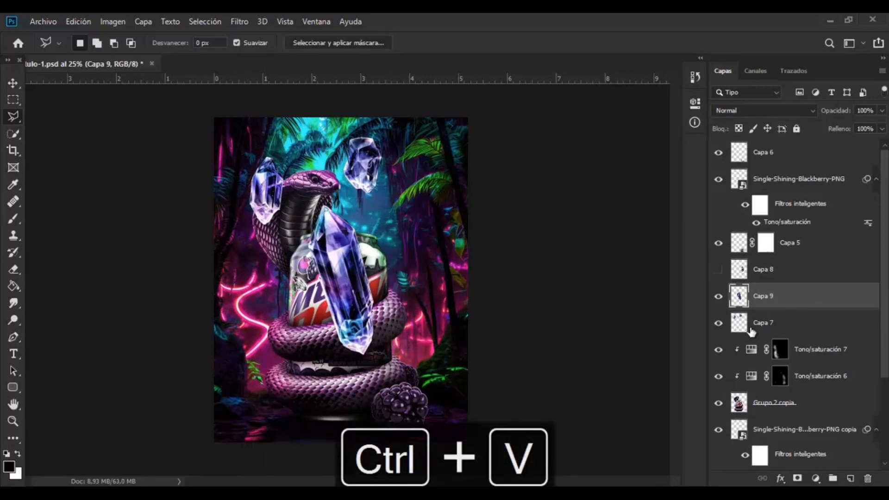
- Outline the crystal beside the cobra's head on Capa 7 and cut it onto its own layer
{"action": "left_click", "coordinate": [751, 329]}
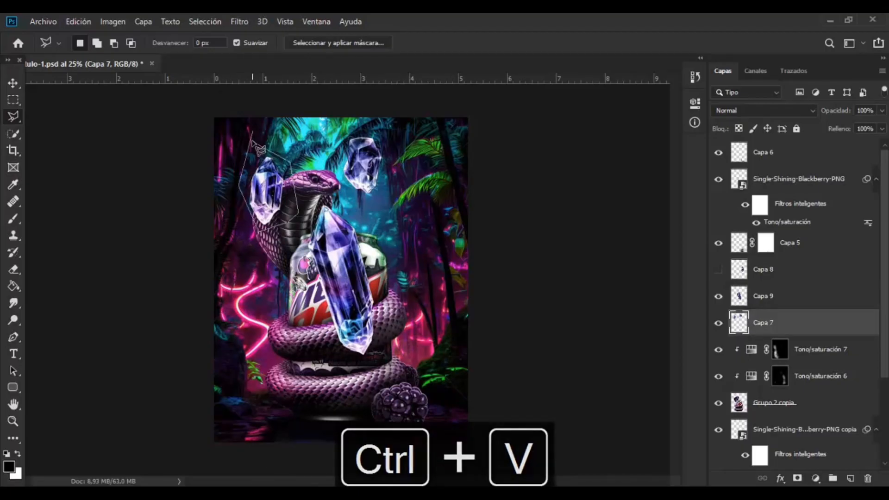
{"action": "key", "text": "ctrl+x"}
{"action": "key", "text": "ctrl+v"}
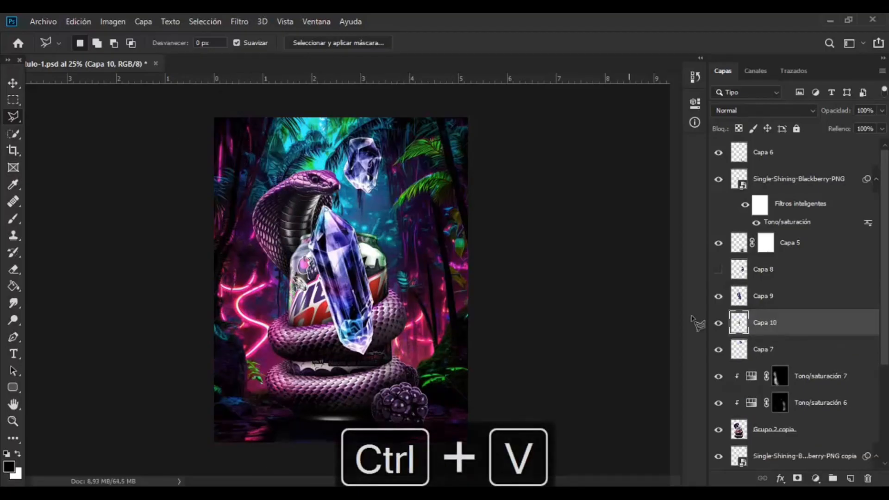
- Show Capa 8 again, move the largest crystal beside the can's lower left and scale it to about 36%
{"action": "left_click", "coordinate": [717, 271]}
{"action": "key", "text": "v"}
{"action": "left_click_drag", "start_coordinate": [324, 225], "coordinate": [245, 315]}
{"action": "key", "text": "ctrl+t"}
{"action": "left_click_drag", "start_coordinate": [284, 280], "coordinate": [266, 320]}
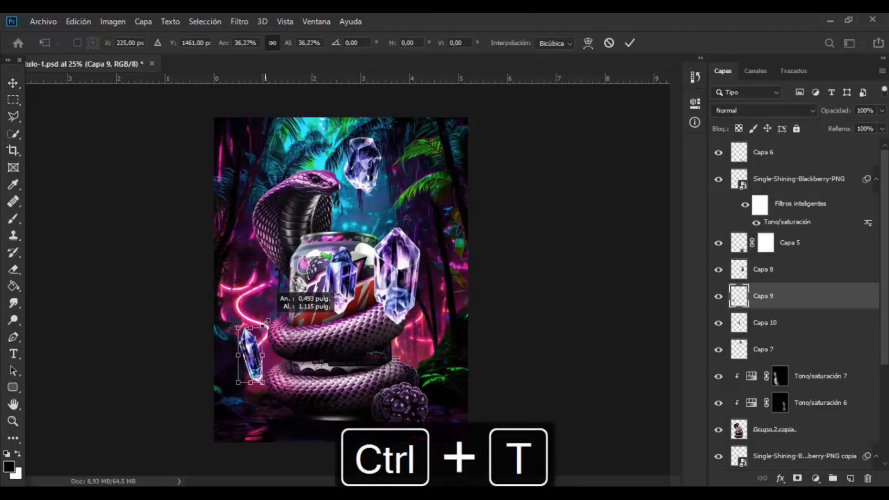
{"action": "key", "text": "Return"}
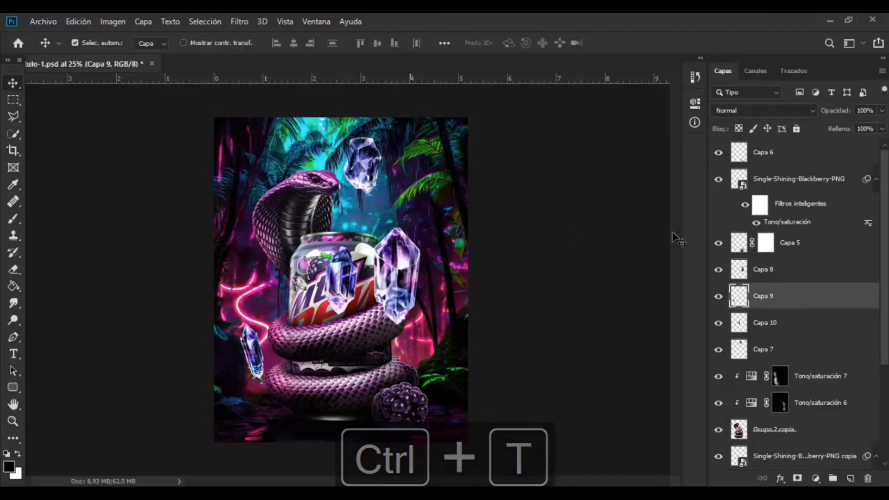
- Rotate the Capa 8 crystal about 15° and move it to the poster's right side beside the can
{"action": "left_click", "coordinate": [761, 270]}
{"action": "key", "text": "ctrl+t"}
{"action": "left_click_drag", "start_coordinate": [457, 219], "coordinate": [470, 237]}
{"action": "left_click_drag", "start_coordinate": [403, 248], "coordinate": [442, 225]}
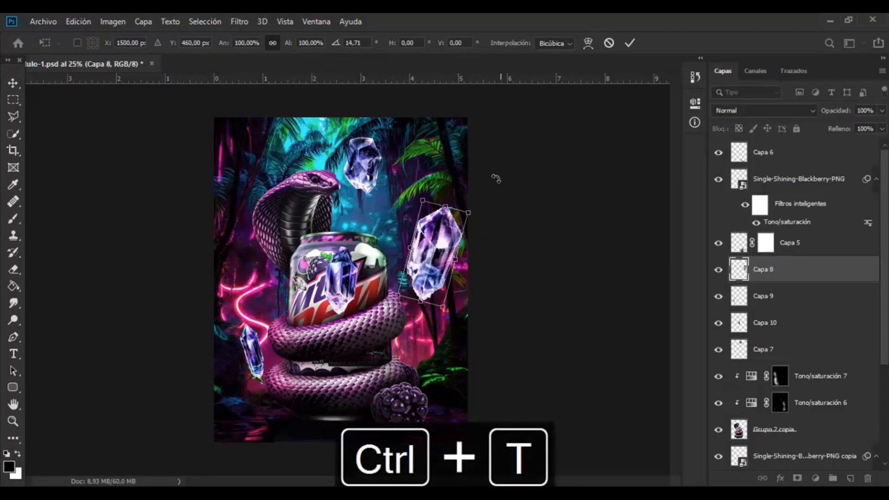
{"action": "key", "text": "Return"}
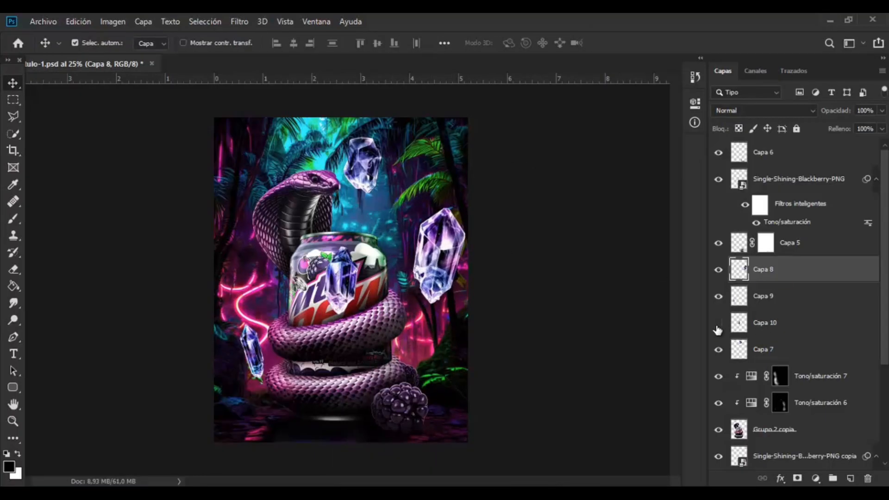
- Move the Capa 10 crystal to the left of the cobra's hood, scale it to about 40% and rotate it about -15°
{"action": "left_click", "coordinate": [764, 323]}
{"action": "key", "text": "ctrl+t"}
{"action": "left_click_drag", "start_coordinate": [338, 281], "coordinate": [246, 226]}
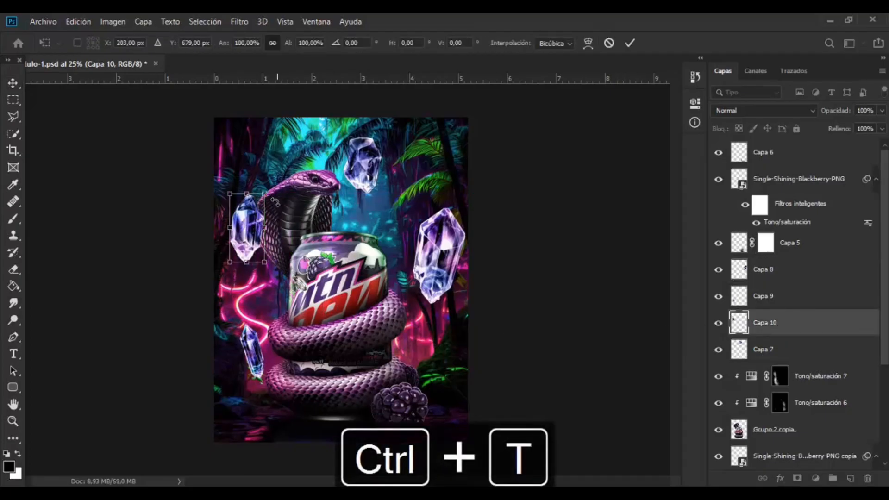
{"action": "left_click_drag", "start_coordinate": [264, 194], "coordinate": [255, 215]}
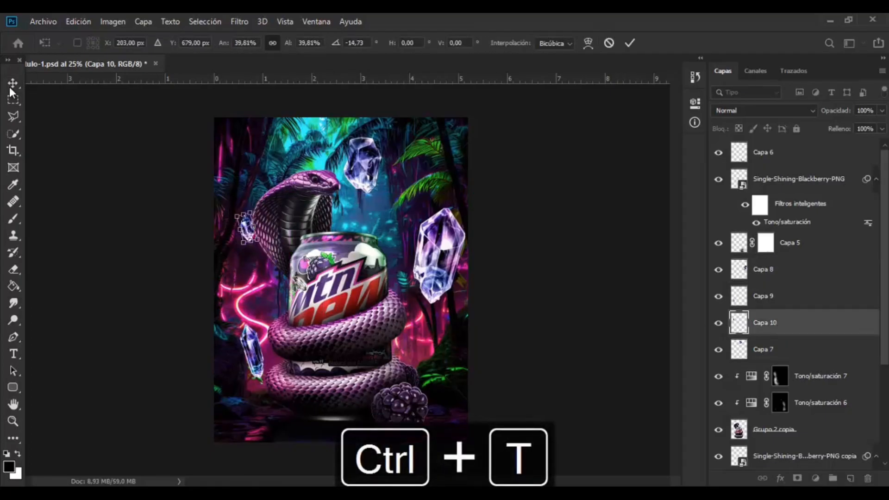
{"action": "key", "text": "Return"}
- Identify the crystals on Capa 8 and Capa 7 by toggling visibility, and move the Capa 7 crystal up to the poster's top edge
{"action": "left_click", "coordinate": [719, 270]}
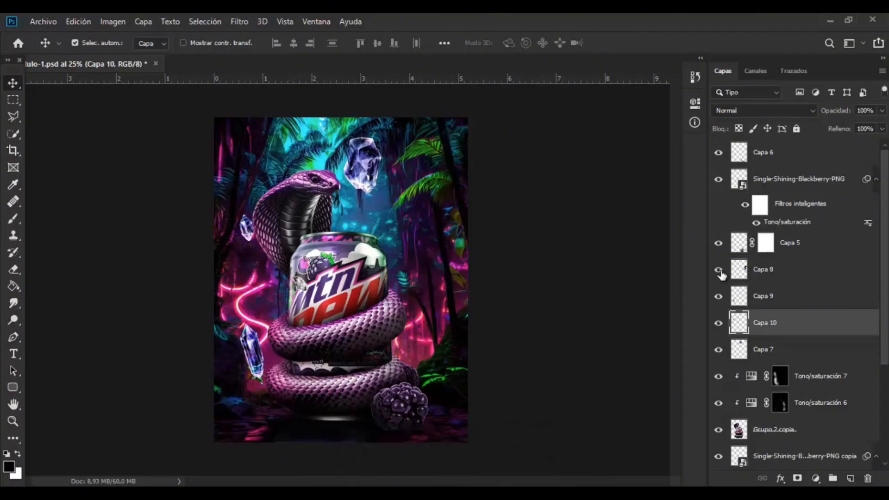
{"action": "left_click", "coordinate": [718, 270]}
{"action": "left_click", "coordinate": [718, 350]}
{"action": "left_click", "coordinate": [718, 350]}
{"action": "left_click", "coordinate": [760, 349]}
{"action": "left_click_drag", "start_coordinate": [368, 177], "coordinate": [386, 158]}
- Reposition the Capa 9 crystal against the lower snake coil and shift the Capa 8 crystal slightly down and left
{"action": "left_click", "coordinate": [254, 351]}
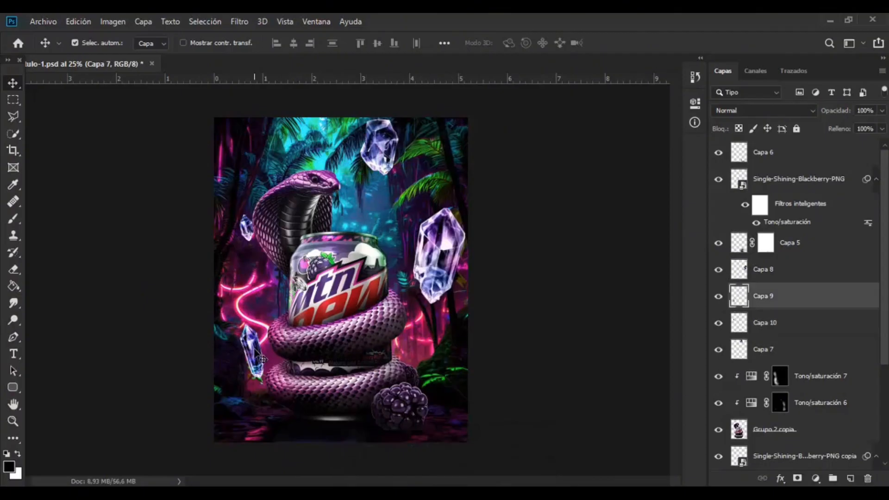
{"action": "left_click_drag", "start_coordinate": [262, 358], "coordinate": [248, 374]}
{"action": "left_click_drag", "start_coordinate": [448, 274], "coordinate": [443, 280]}
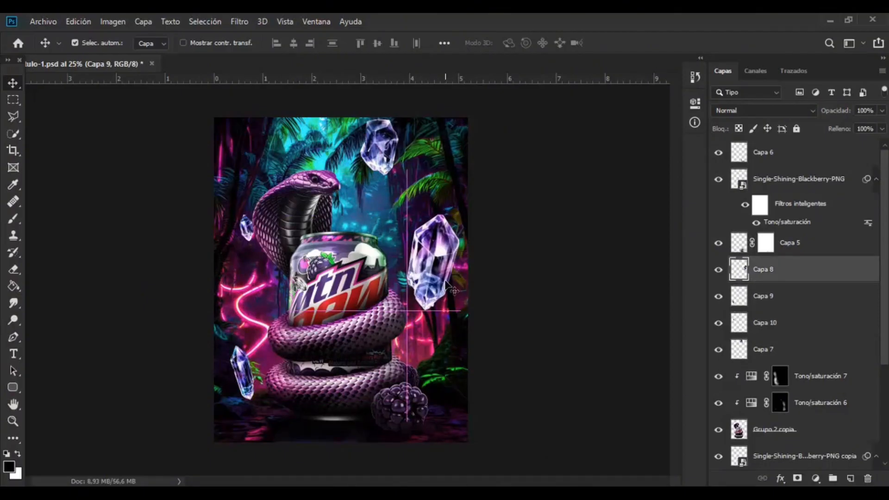
{"action": "left_click_drag", "start_coordinate": [245, 375], "coordinate": [270, 375]}
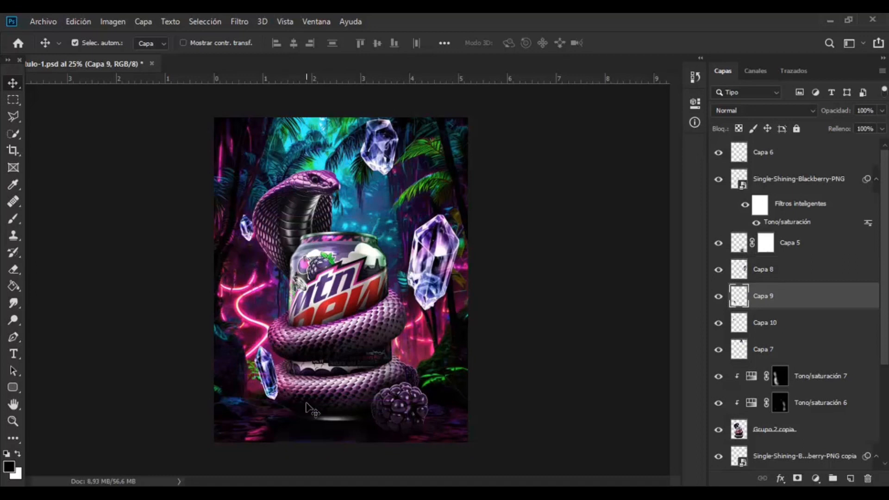
- Move the Capa 9 crystal above the large right crystal, scale it to about 65% and rotate it about 27°
{"action": "key", "text": "ctrl+t"}
{"action": "key", "text": "Return"}
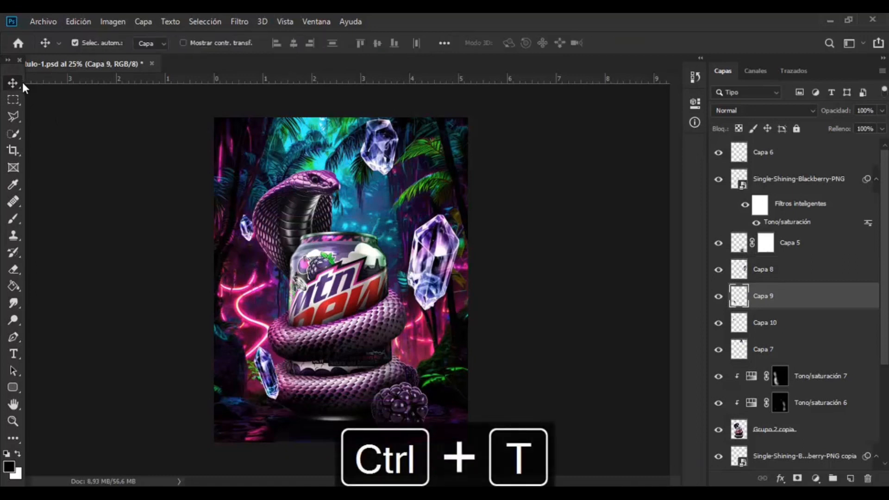
{"action": "left_click_drag", "start_coordinate": [262, 359], "coordinate": [431, 192]}
{"action": "key", "text": "ctrl+t"}
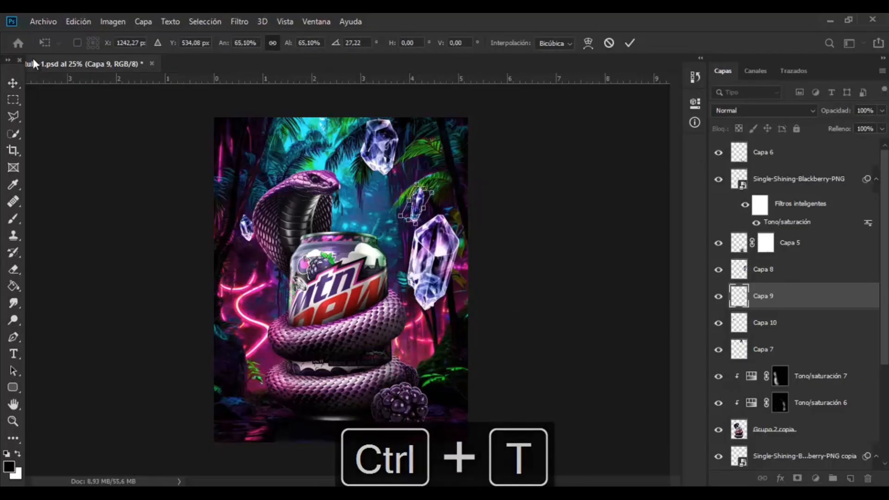
{"action": "left_click", "coordinate": [13, 83]}
- Duplicate the Capa 7 crystal and move the copy to the left of the lower snake coils
{"action": "left_click", "coordinate": [717, 269]}
{"action": "left_click", "coordinate": [718, 270]}
{"action": "left_click", "coordinate": [719, 349]}
{"action": "left_click", "coordinate": [719, 349]}
{"action": "left_click", "coordinate": [740, 350]}
{"action": "key", "text": "ctrl+j"}
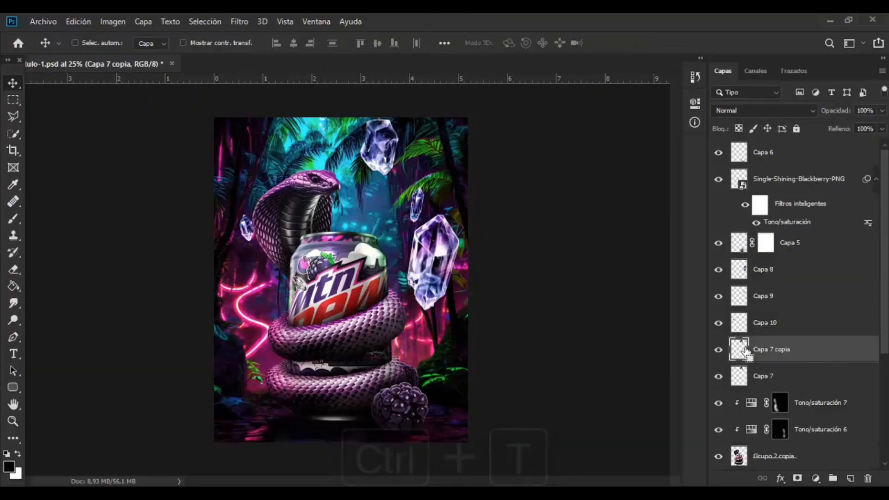
{"action": "key", "text": "ctrl+t"}
{"action": "key", "text": "Return"}
{"action": "left_click_drag", "start_coordinate": [375, 174], "coordinate": [245, 389]}
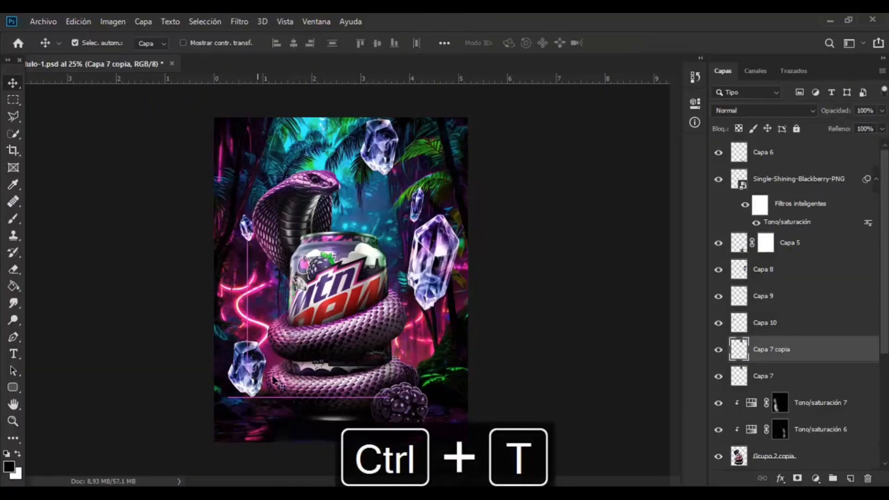
- Flip the Capa 7 copia crystal vertically, scale it to about 105%, rotate it about 168° and set it against the lower snake coils
{"action": "key", "text": "ctrl+t"}
{"action": "left_click_drag", "start_coordinate": [321, 318], "coordinate": [293, 317]}
{"action": "right_click", "coordinate": [246, 386]}
{"action": "left_click", "coordinate": [282, 371]}
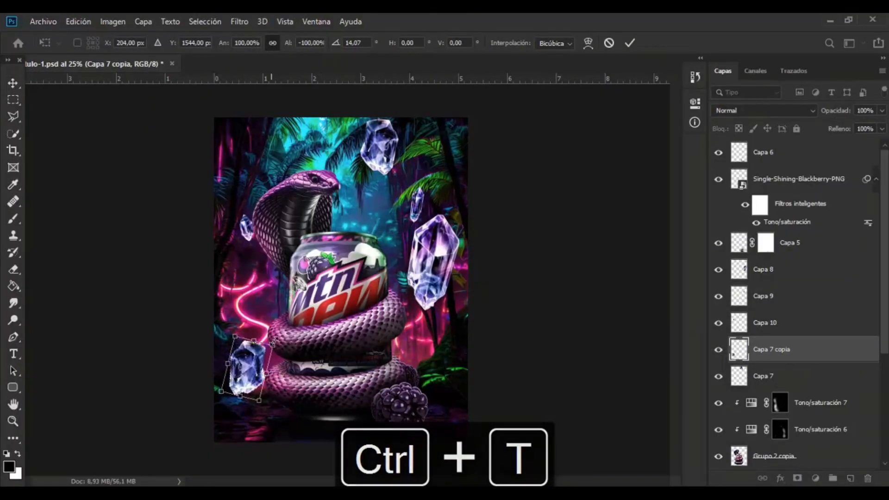
{"action": "left_click_drag", "start_coordinate": [216, 399], "coordinate": [232, 417]}
{"action": "left_click_drag", "start_coordinate": [264, 329], "coordinate": [275, 311]}
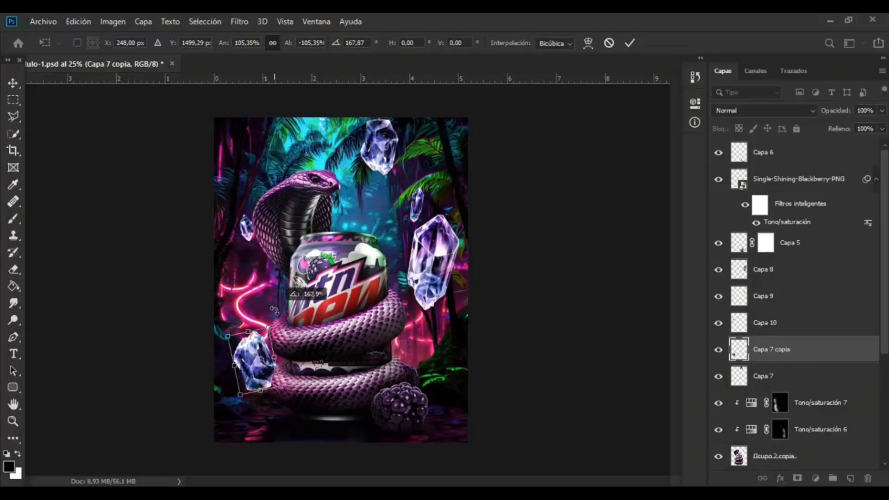
{"action": "key", "text": "Return"}
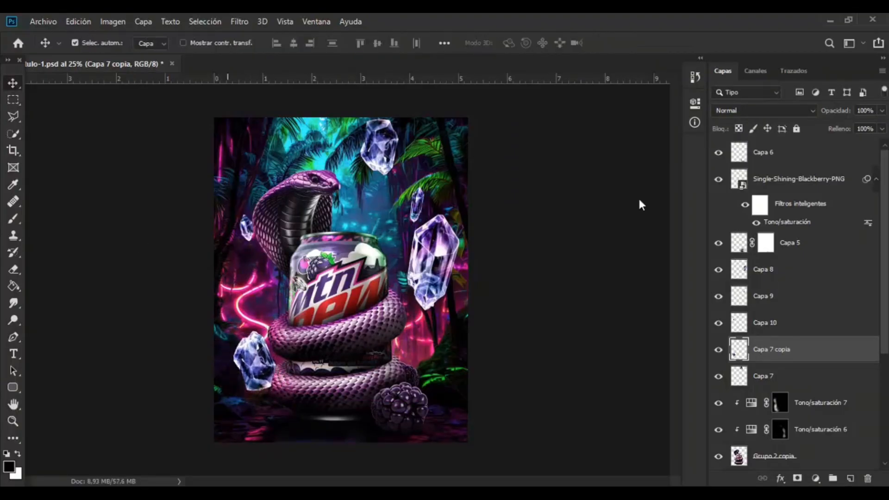
- Duplicate the Capa 9 crystal, place the copy above the cobra's head, shrink it and rotate it about -18°
{"action": "left_click", "coordinate": [730, 303]}
{"action": "key", "text": "ctrl+j"}
{"action": "key", "text": "ctrl+t"}
{"action": "left_click_drag", "start_coordinate": [416, 208], "coordinate": [299, 162]}
{"action": "left_click_drag", "start_coordinate": [312, 128], "coordinate": [303, 124]}
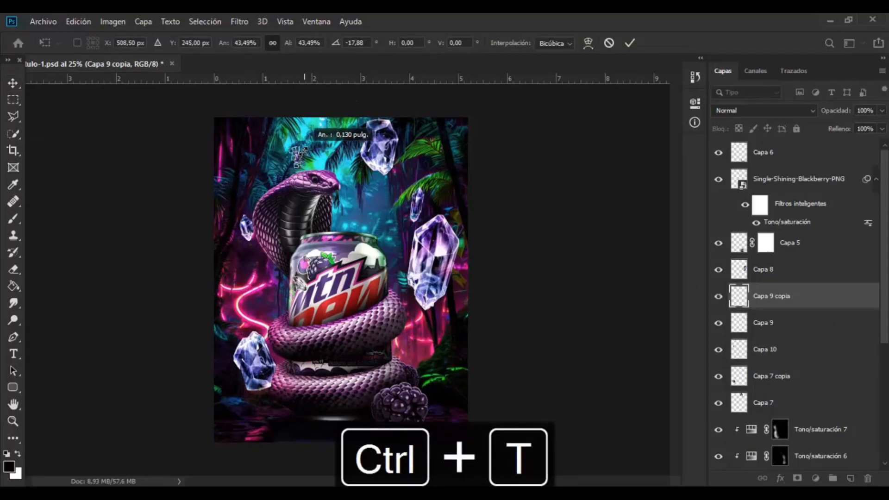
{"action": "key", "text": "Return"}
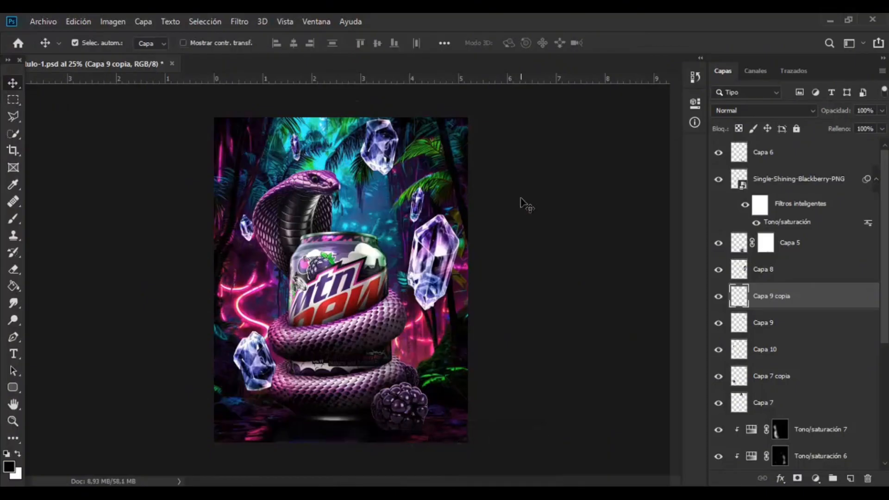
- Duplicate the Capa 7 crystal, merge the copy with the other crystal layers into Capa 8, and check the merged layer's visibility
{"action": "left_click", "coordinate": [740, 402]}
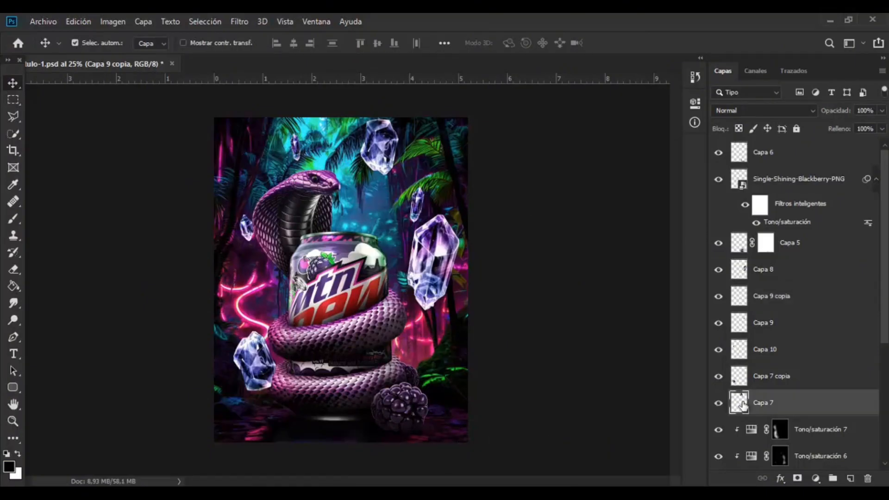
{"action": "key", "text": "ctrl+j"}
{"action": "left_click", "coordinate": [764, 376], "text": "ctrl"}
{"action": "left_click", "coordinate": [764, 349], "text": "ctrl"}
{"action": "left_click", "coordinate": [764, 322], "text": "ctrl"}
{"action": "left_click", "coordinate": [764, 296], "text": "ctrl"}
{"action": "left_click", "coordinate": [761, 271], "text": "ctrl"}
{"action": "key", "text": "ctrl+e"}
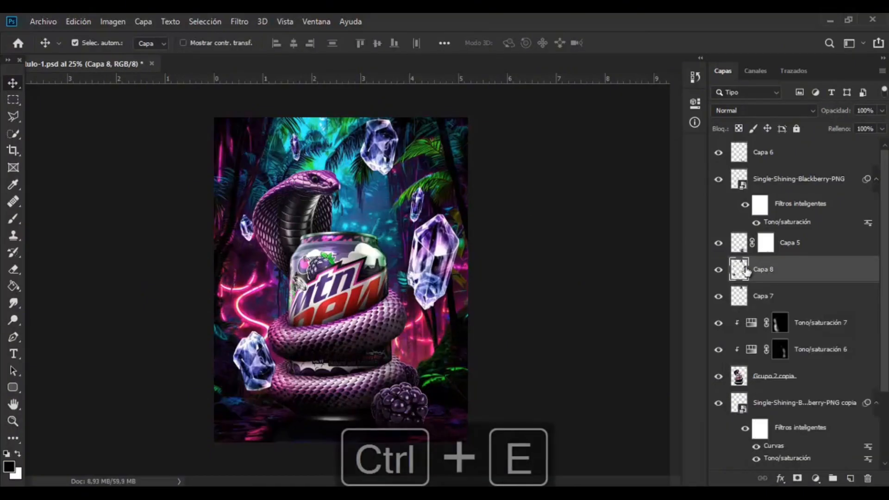
{"action": "left_click", "coordinate": [718, 271]}
{"action": "left_click", "coordinate": [718, 271]}
{"action": "left_click", "coordinate": [718, 271]}
{"action": "left_click", "coordinate": [717, 270]}
- Enlarge the Capa 7 crystal and place it over the poster's upper-left corner, partly outside the canvas
{"action": "left_click", "coordinate": [748, 301]}
{"action": "key", "text": "ctrl+t"}
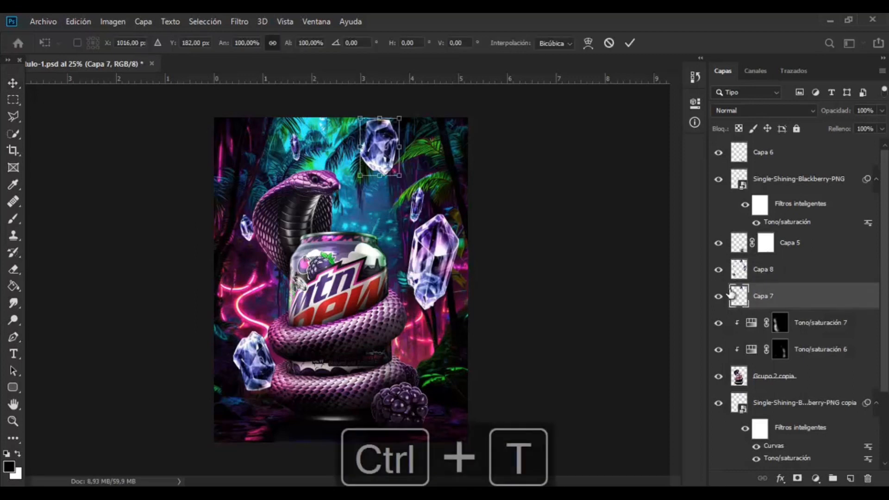
{"action": "left_click_drag", "start_coordinate": [380, 147], "coordinate": [214, 124]}
{"action": "left_click_drag", "start_coordinate": [234, 152], "coordinate": [241, 97]}
{"action": "left_click", "coordinate": [13, 83]}
- Apply a 31.8 px Gaussian Blur to the large corner crystal and rotate it about 155°
{"action": "left_click", "coordinate": [240, 21]}
{"action": "mouse_move", "coordinate": [259, 170]}
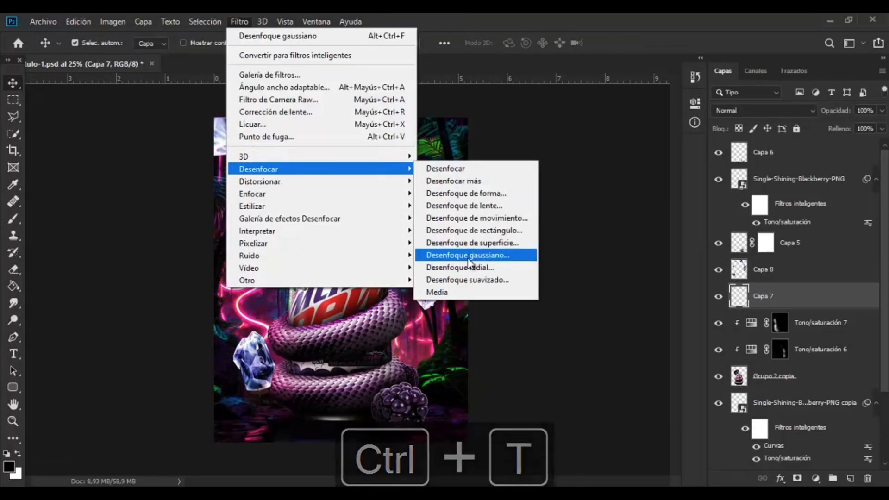
{"action": "left_click", "coordinate": [463, 252]}
{"action": "left_click_drag", "start_coordinate": [573, 280], "coordinate": [572, 280]}
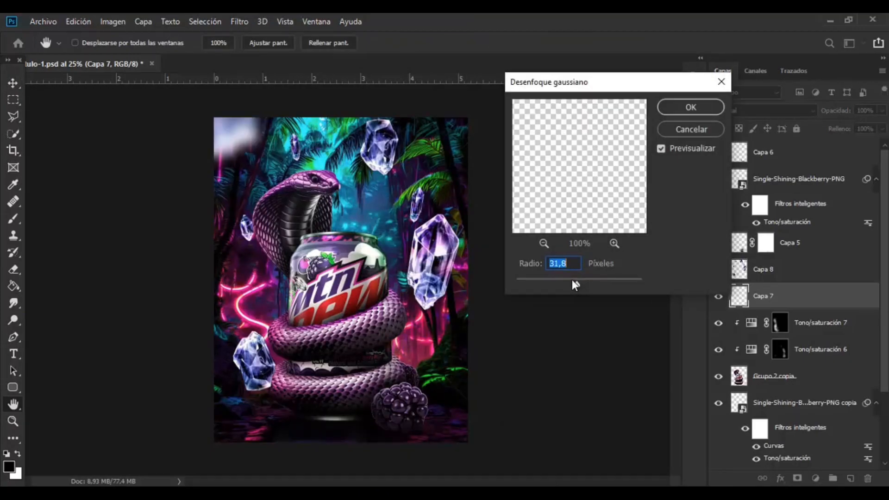
{"action": "left_click", "coordinate": [712, 107]}
{"action": "key", "text": "ctrl+t"}
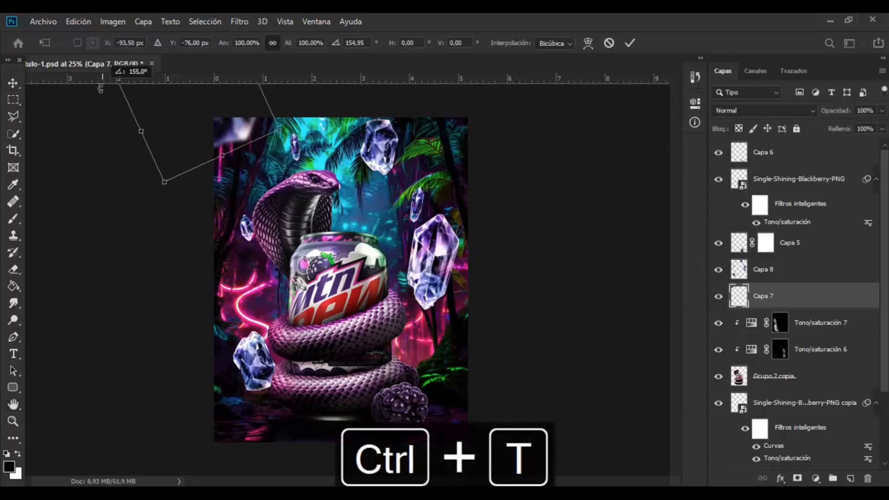
{"action": "key", "text": "Return"}
- Duplicate the blurred corner crystal, rotate the copy and move it to the poster's lower-right corner
{"action": "key", "text": "ctrl+j"}
{"action": "key", "text": "ctrl+t"}
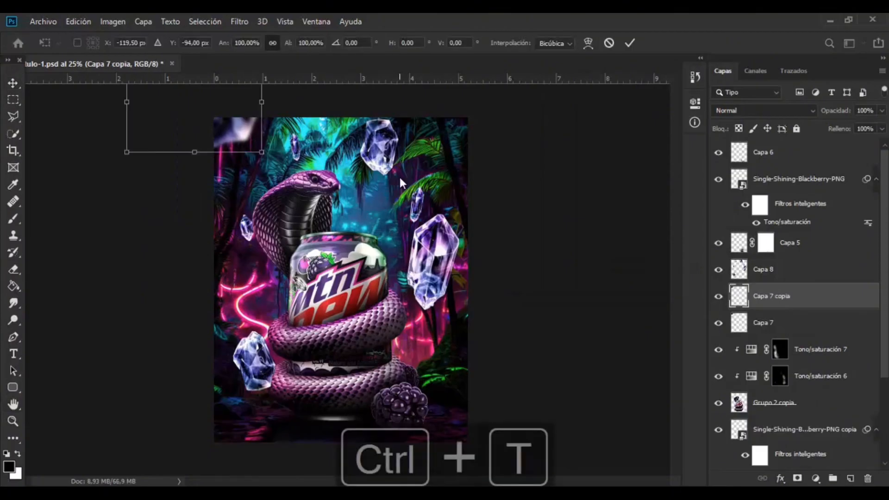
{"action": "left_click_drag", "start_coordinate": [251, 138], "coordinate": [166, 179]}
{"action": "left_click_drag", "start_coordinate": [231, 184], "coordinate": [466, 459]}
{"action": "key", "text": "Return"}
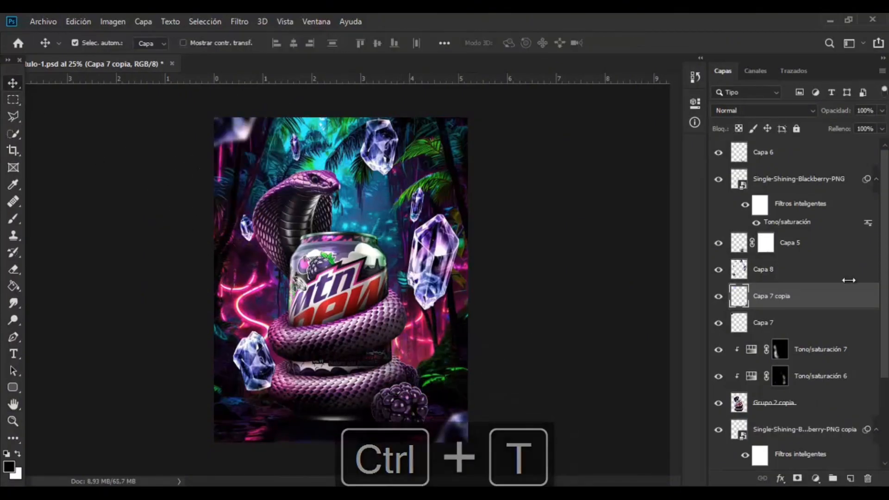
- Duplicate the merged crystals on Capa 8 and apply a light Gaussian Blur to the copy
{"action": "left_click", "coordinate": [748, 273]}
{"action": "key", "text": "ctrl+j"}
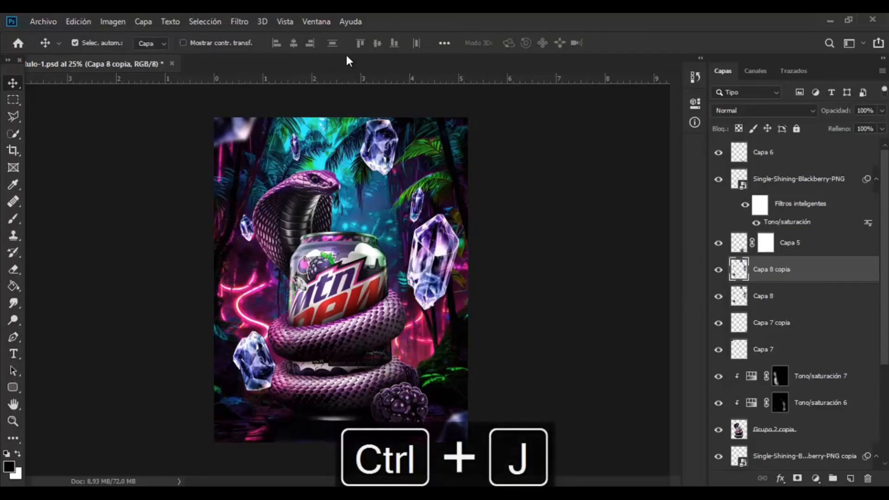
{"action": "left_click", "coordinate": [239, 22]}
{"action": "mouse_move", "coordinate": [278, 169]}
{"action": "left_click", "coordinate": [486, 255]}
{"action": "mouse_move", "coordinate": [538, 279]}
{"action": "left_mouse_down"}
{"action": "mouse_move", "coordinate": [588, 279]}
{"action": "mouse_move", "coordinate": [541, 279]}
{"action": "left_mouse_up"}
{"action": "left_click", "coordinate": [717, 107]}
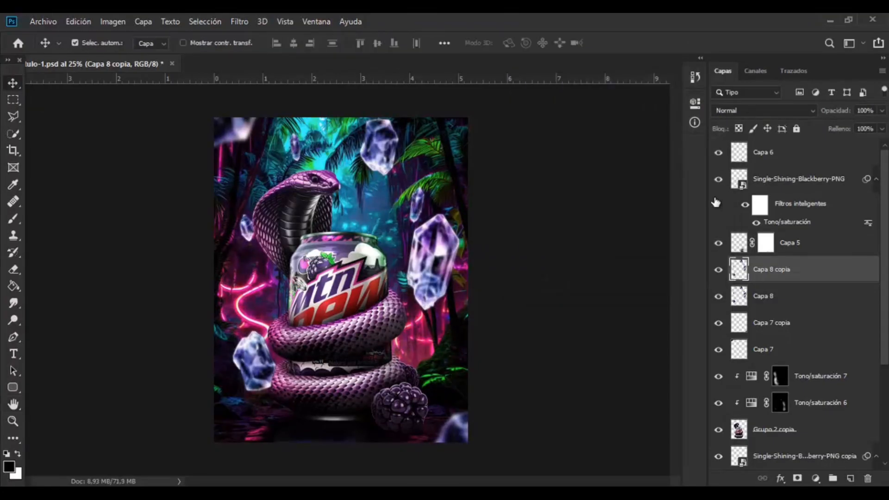
- Hide Capa 8 copia, shift the hue of the Capa 8 crystals by +30, and show the copy again
{"action": "left_click", "coordinate": [718, 269]}
{"action": "left_click", "coordinate": [750, 296]}
{"action": "left_click", "coordinate": [112, 22]}
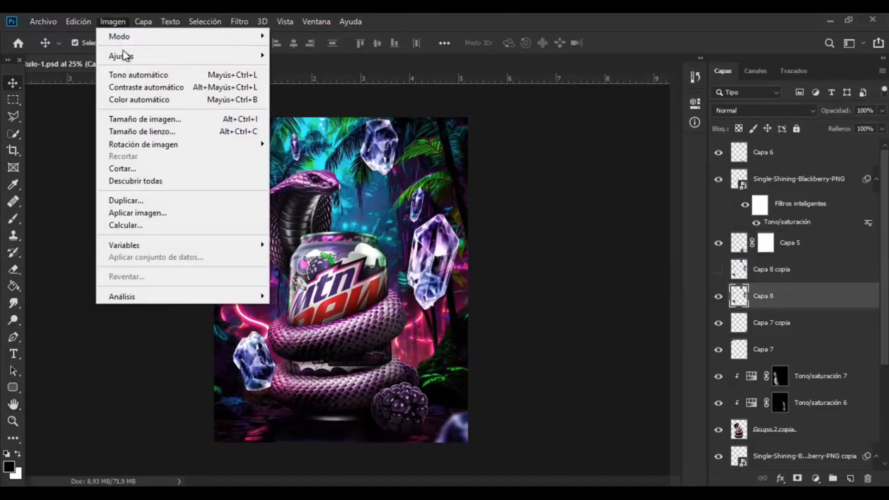
{"action": "left_click", "coordinate": [349, 126]}
{"action": "left_click_drag", "start_coordinate": [601, 184], "coordinate": [620, 185]}
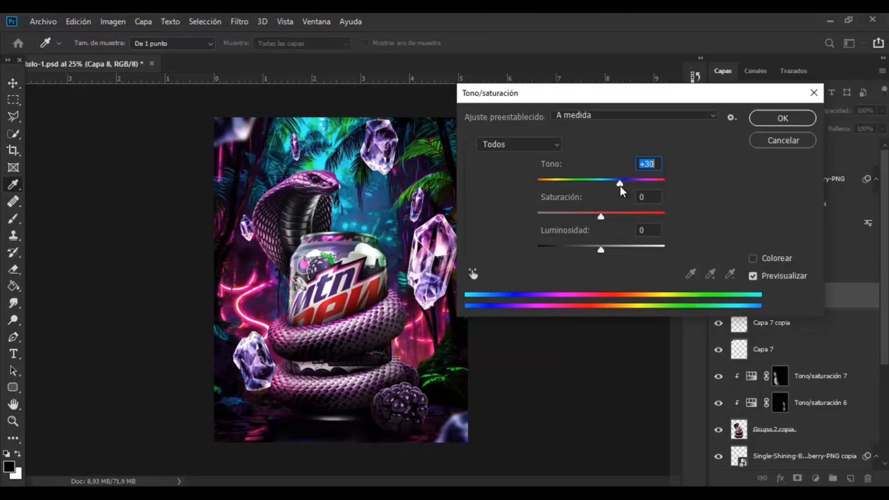
{"action": "left_click", "coordinate": [792, 116]}
{"action": "left_click", "coordinate": [796, 269]}
{"action": "left_click", "coordinate": [718, 270]}
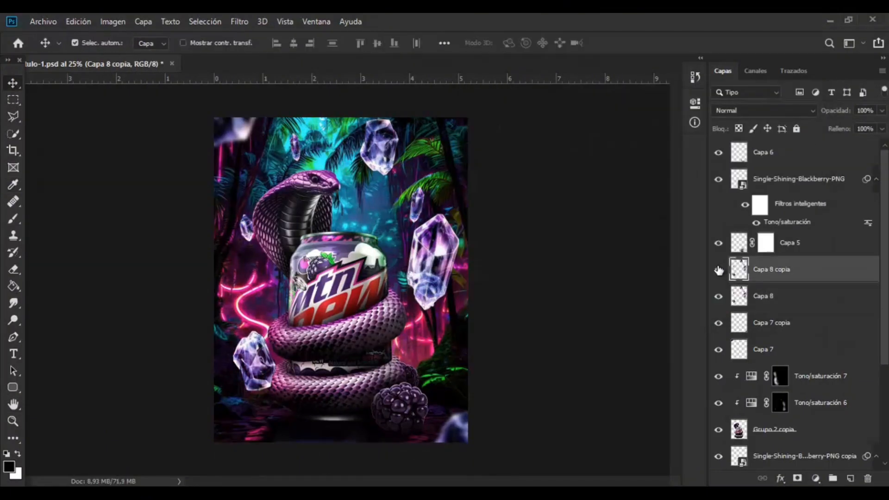
- Try the Sobreexpos. lineal (Añadir) blend mode on Capa 8 copia
{"action": "left_click", "coordinate": [239, 21]}
{"action": "left_click", "coordinate": [832, 129]}
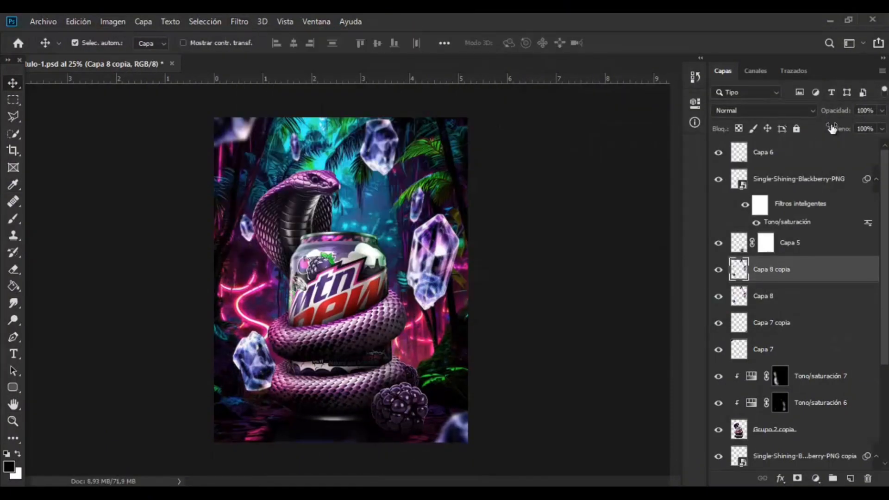
{"action": "left_click", "coordinate": [787, 110]}
{"action": "left_click", "coordinate": [765, 238]}
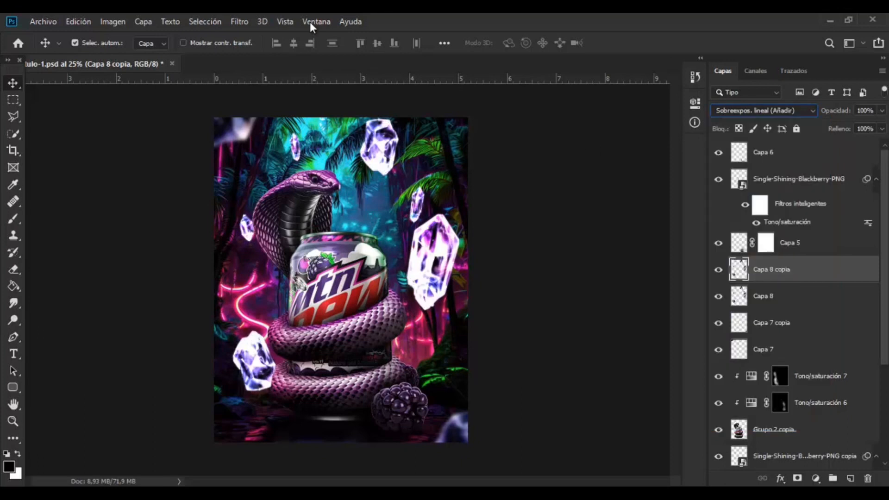
- Apply a Motion Blur to Capa 8 copia with an angle of 89° and a distance of 117 px
{"action": "left_click", "coordinate": [239, 21]}
{"action": "mouse_move", "coordinate": [277, 169]}
{"action": "left_click", "coordinate": [476, 218]}
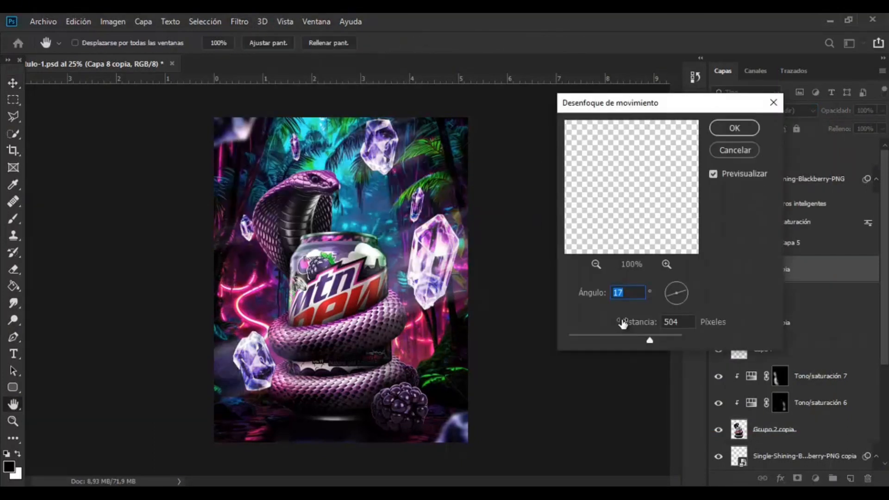
{"action": "left_click_drag", "start_coordinate": [649, 340], "coordinate": [610, 340]}
{"action": "left_click_drag", "start_coordinate": [680, 290], "coordinate": [676, 282]}
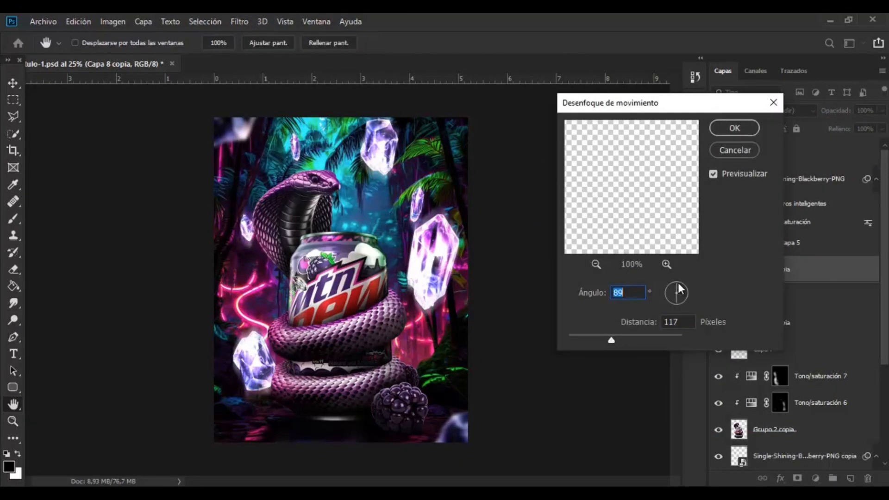
{"action": "left_click", "coordinate": [721, 148]}
- Shift the hue of Capa 8 copia by +32 and set its blend mode to Trama
{"action": "left_click", "coordinate": [115, 22]}
{"action": "mouse_move", "coordinate": [176, 55]}
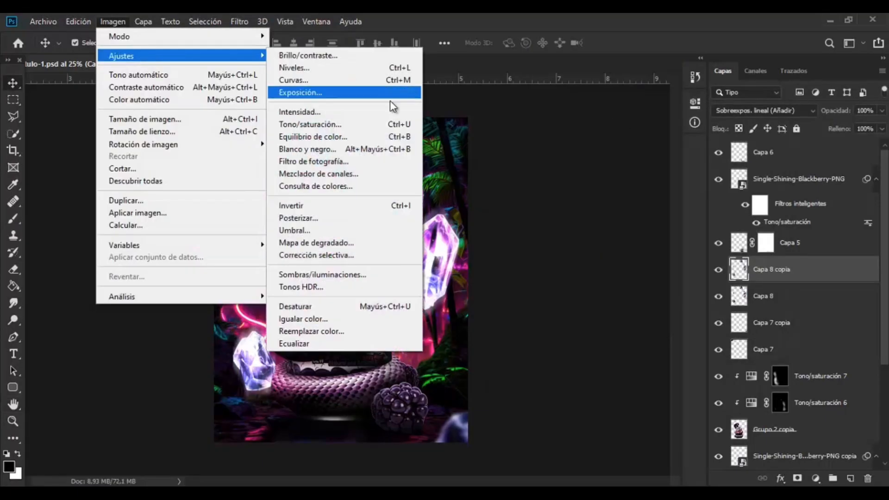
{"action": "left_click", "coordinate": [366, 121]}
{"action": "mouse_move", "coordinate": [621, 189]}
{"action": "left_mouse_down"}
{"action": "mouse_move", "coordinate": [659, 190]}
{"action": "mouse_move", "coordinate": [602, 187]}
{"action": "mouse_move", "coordinate": [623, 193]}
{"action": "left_mouse_up"}
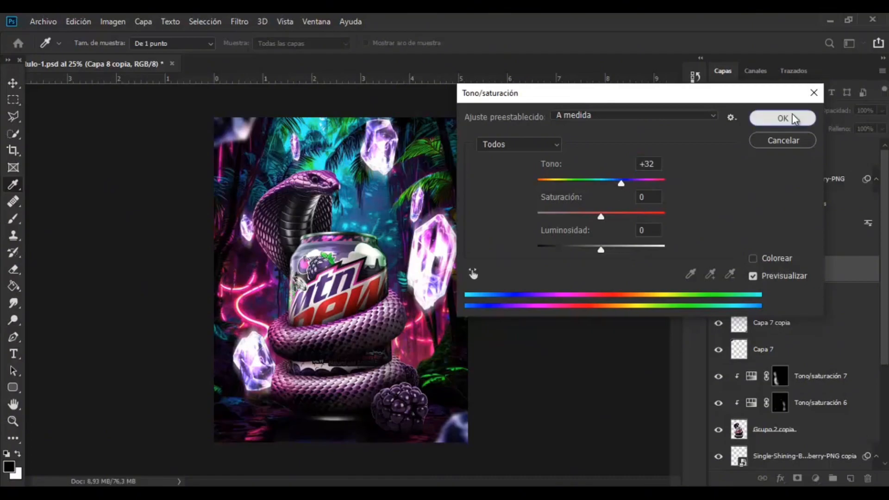
{"action": "left_click", "coordinate": [782, 118]}
{"action": "left_click", "coordinate": [764, 110]}
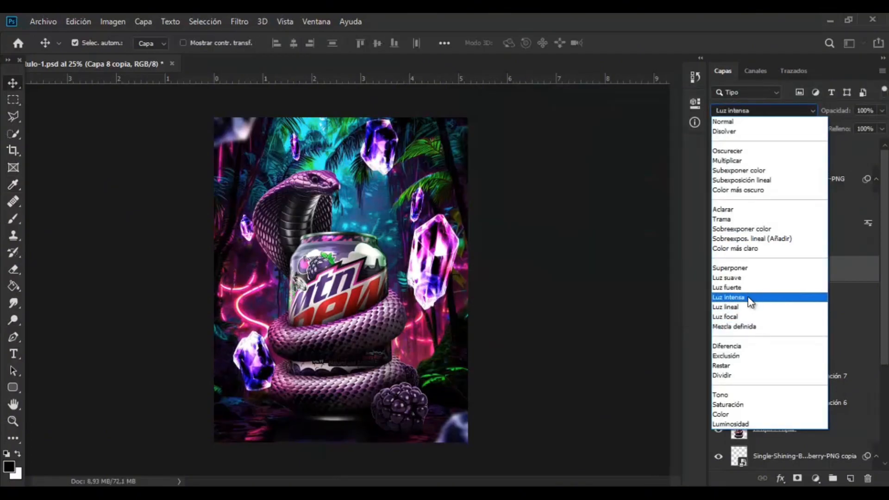
{"action": "left_click", "coordinate": [741, 219]}
- Apply Motion Blur to Capa 8 copia two more times at different angles, keeping the 117 px distance
{"action": "left_click", "coordinate": [239, 21]}
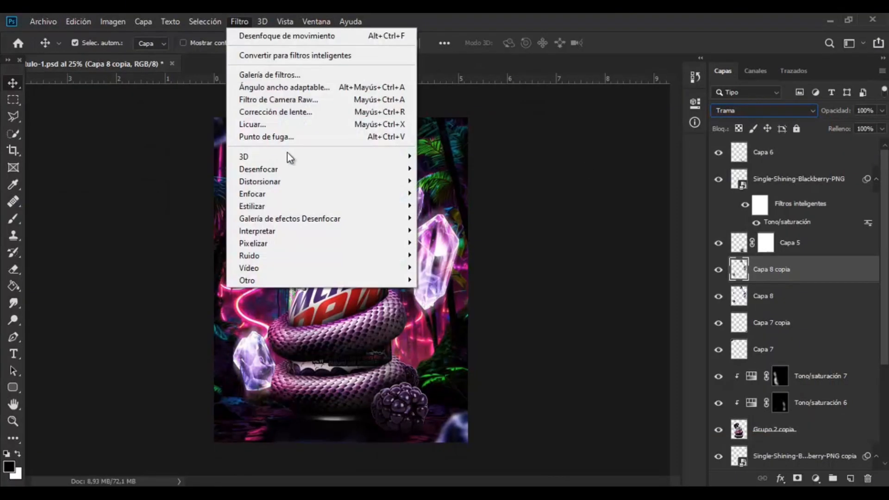
{"action": "left_click", "coordinate": [468, 220]}
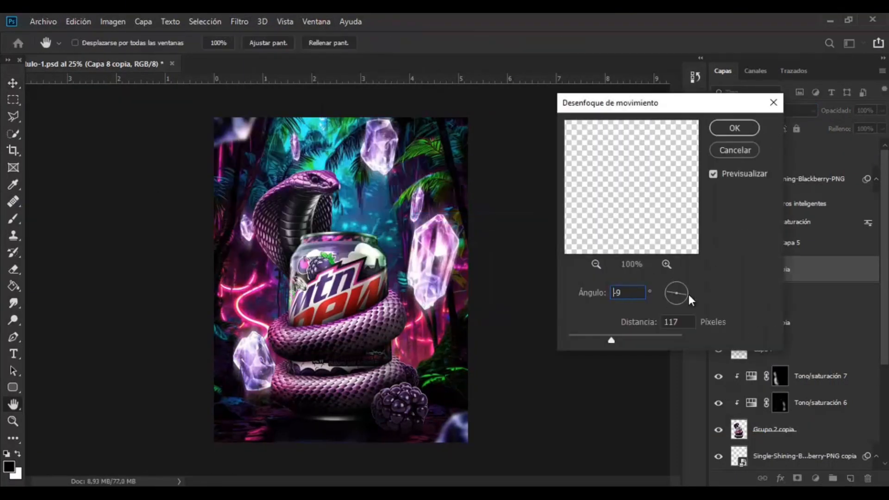
{"action": "left_click", "coordinate": [735, 128]}
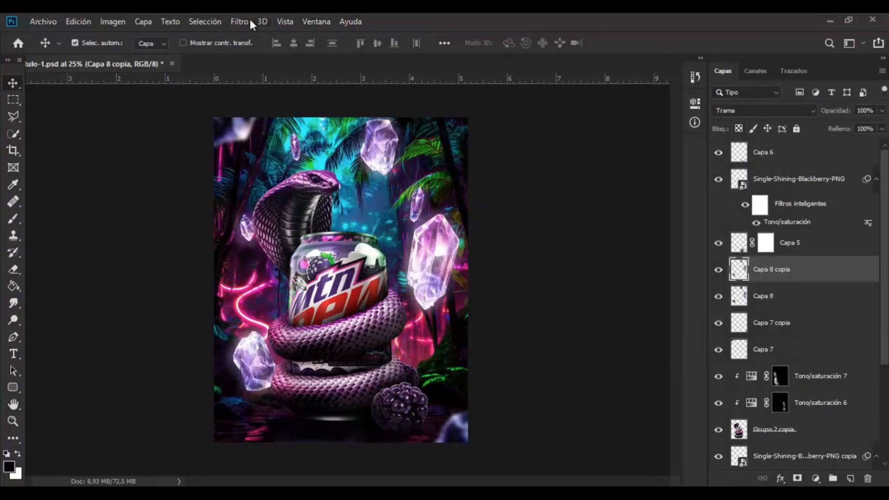
{"action": "left_click", "coordinate": [241, 22]}
{"action": "mouse_move", "coordinate": [274, 170]}
{"action": "left_click", "coordinate": [506, 231]}
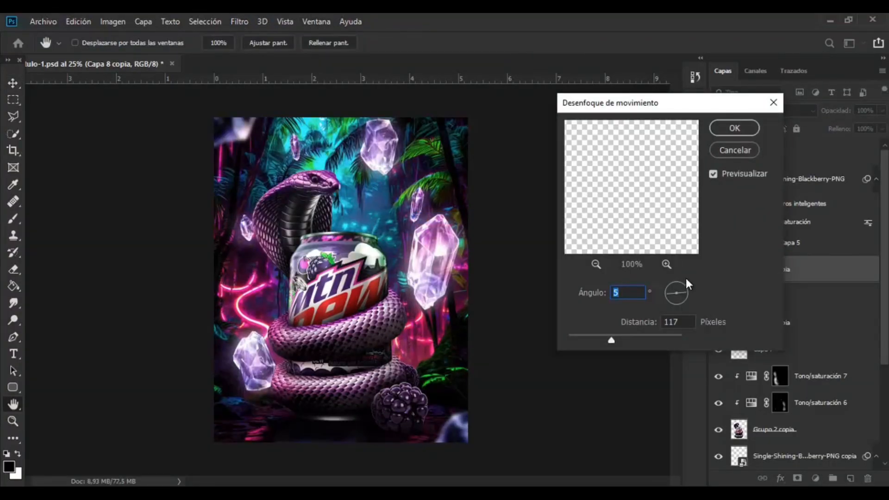
{"action": "left_click", "coordinate": [729, 129]}
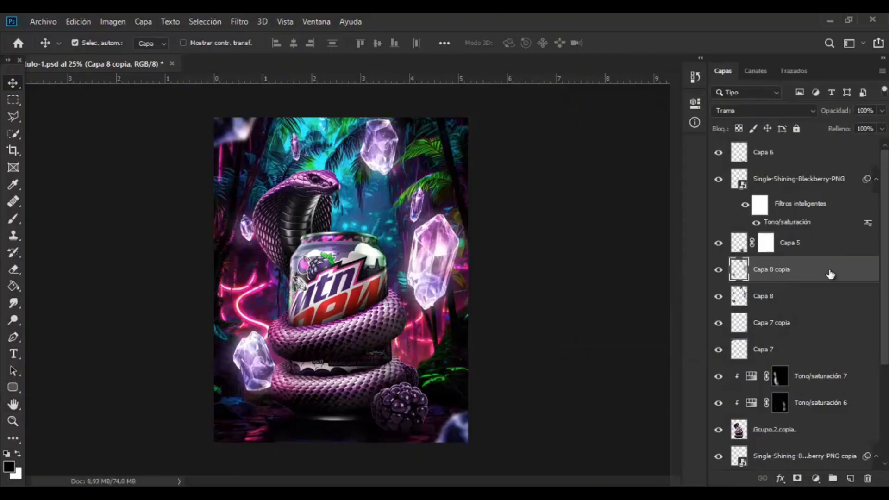
- Duplicate Capa 8 copia and apply a Motion Blur to the duplicate with an angle of 83° and a distance of 596 px
{"action": "key", "text": "ctrl+j"}
{"action": "left_click", "coordinate": [239, 22]}
{"action": "mouse_move", "coordinate": [273, 169]}
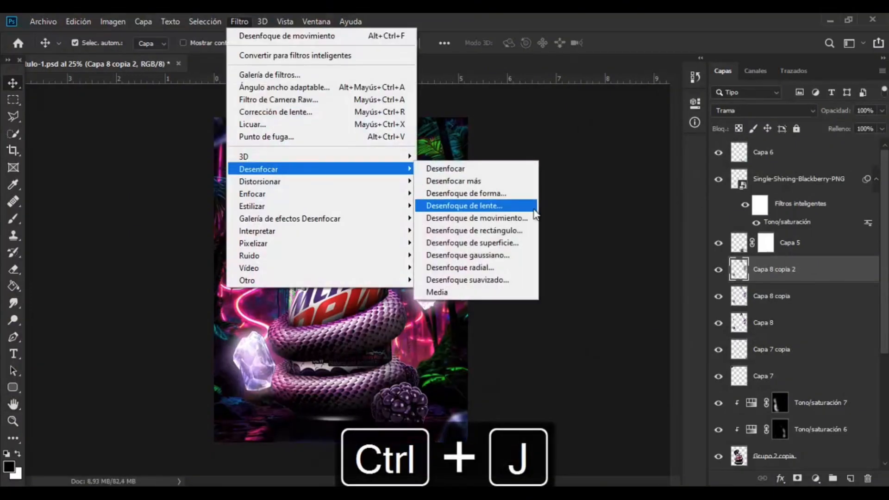
{"action": "left_click", "coordinate": [496, 221]}
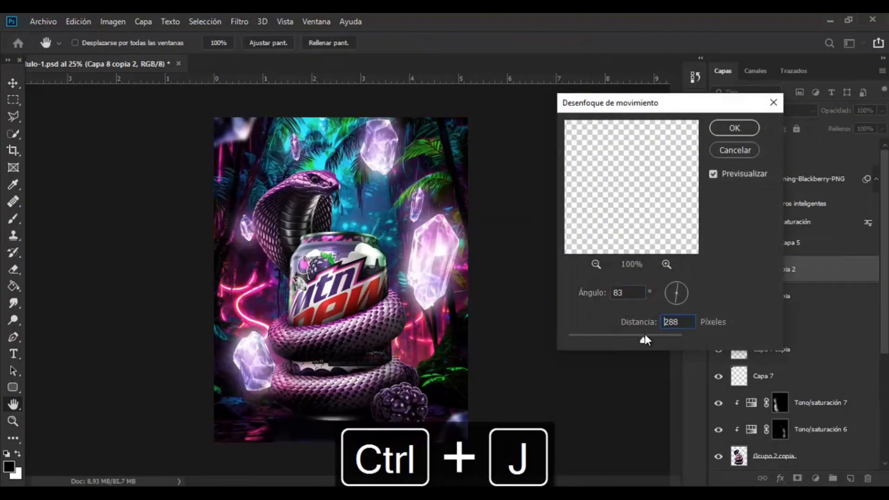
{"action": "left_click_drag", "start_coordinate": [645, 334], "coordinate": [652, 337]}
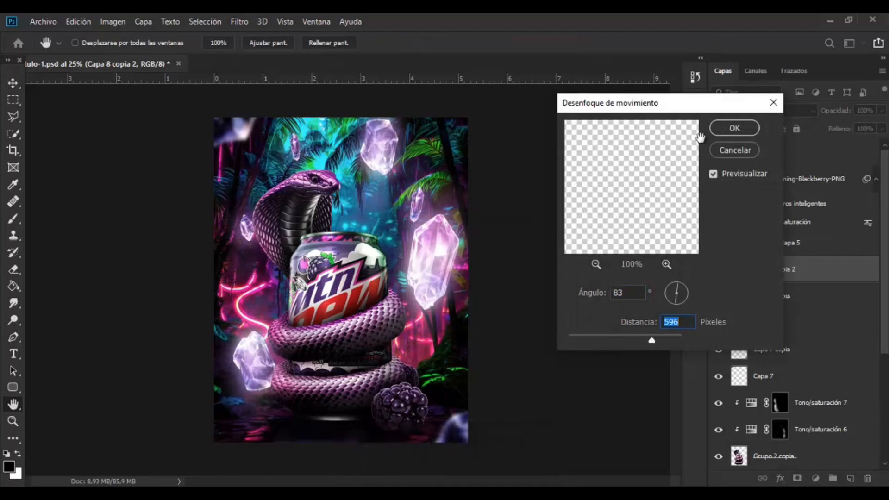
{"action": "left_click", "coordinate": [735, 128]}
- Hide Capa 8 and group its two motion-blurred glow copies
{"action": "left_click", "coordinate": [717, 323]}
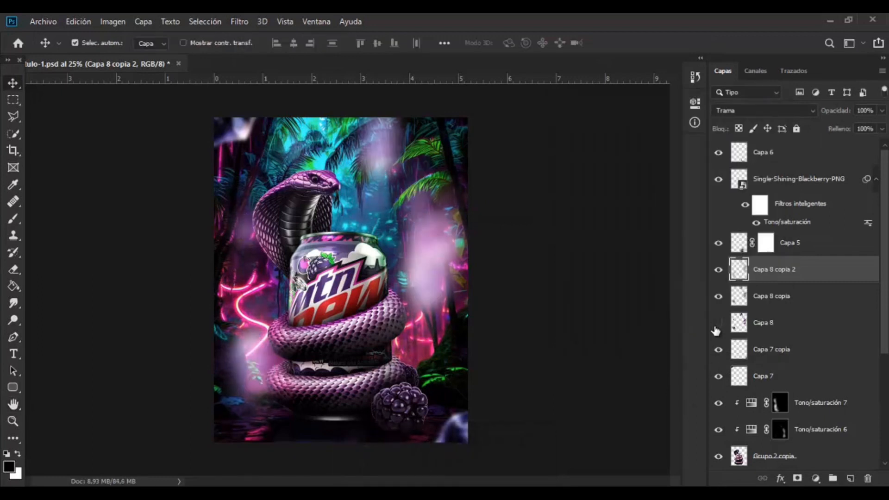
{"action": "left_click", "coordinate": [755, 302], "text": "shift"}
{"action": "key", "text": "ctrl+g"}
- Add a Hue/Saturation adjustment clipped to Grupo 3 with hue +12 and saturation -36, and make Capa 8 visible again
{"action": "left_click", "coordinate": [815, 477]}
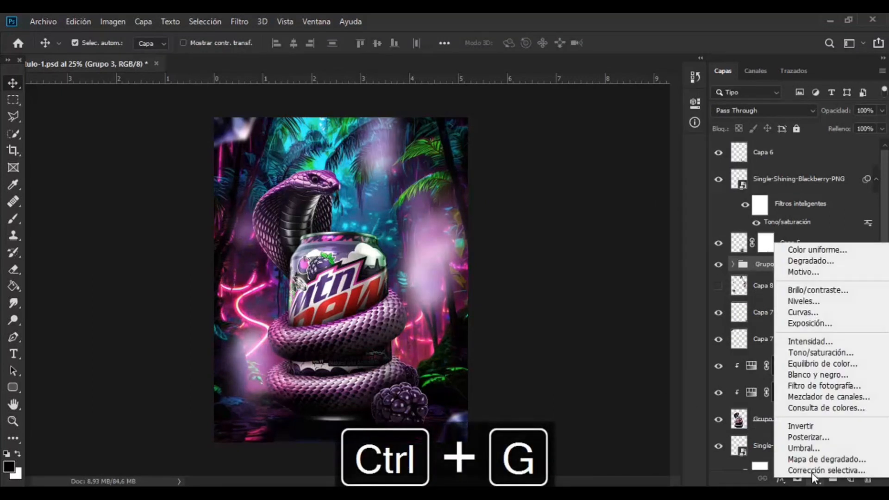
{"action": "left_click", "coordinate": [794, 354]}
{"action": "left_click", "coordinate": [582, 319]}
{"action": "mouse_move", "coordinate": [583, 186]}
{"action": "left_mouse_down"}
{"action": "mouse_move", "coordinate": [616, 189]}
{"action": "mouse_move", "coordinate": [581, 189]}
{"action": "mouse_move", "coordinate": [615, 215]}
{"action": "mouse_move", "coordinate": [591, 185]}
{"action": "mouse_move", "coordinate": [601, 185]}
{"action": "mouse_move", "coordinate": [576, 184]}
{"action": "mouse_move", "coordinate": [598, 184]}
{"action": "left_mouse_up"}
{"action": "left_click", "coordinate": [718, 312]}
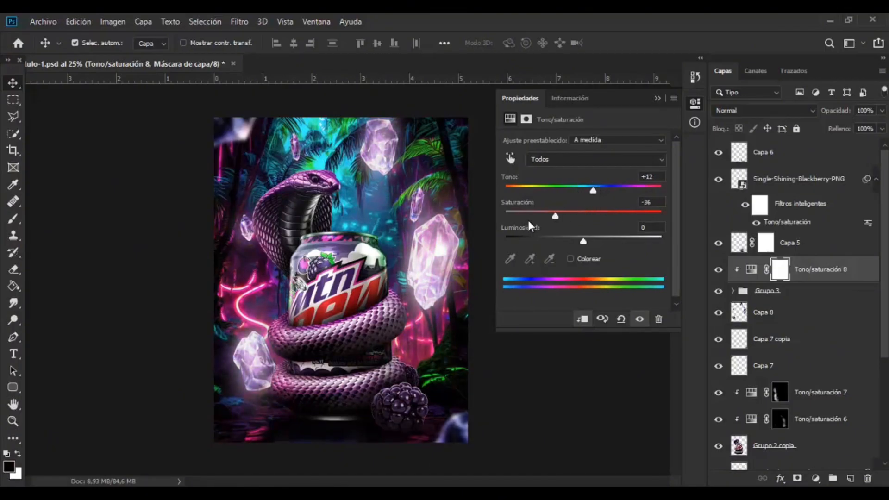
- Add a Curves adjustment clipped above Tono/saturación 8 and lower its midtones to darken the floating crystals
{"action": "left_click", "coordinate": [816, 478]}
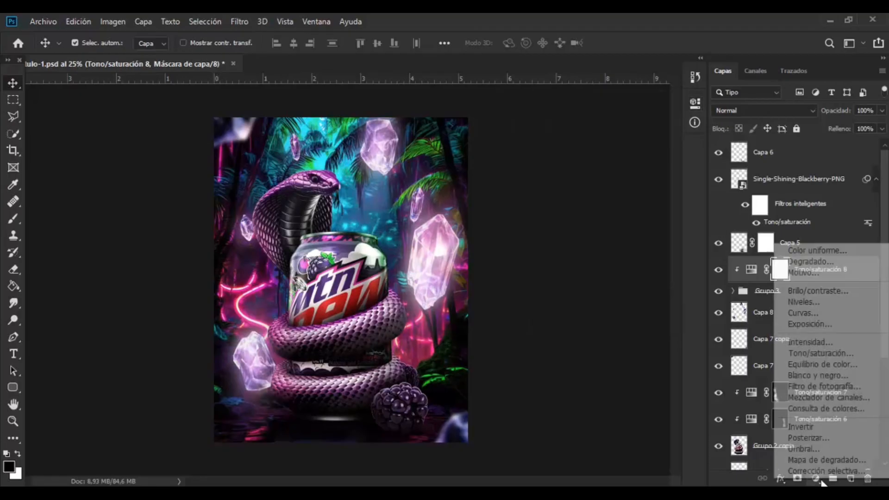
{"action": "left_click", "coordinate": [792, 300]}
{"action": "left_click_drag", "start_coordinate": [601, 227], "coordinate": [614, 256]}
{"action": "left_click", "coordinate": [656, 98]}
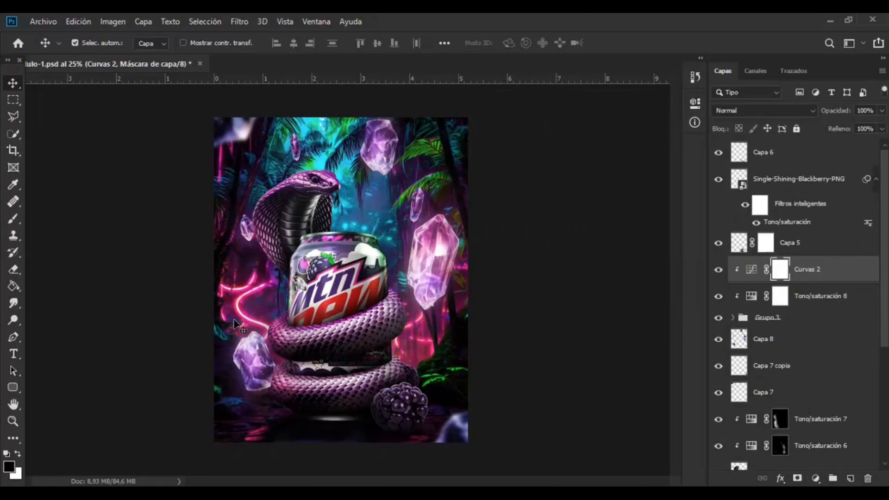
- Paint black on the Curvas 2 mask over parts of the crystals with a 321 px brush at 100% opacity
{"action": "left_click", "coordinate": [12, 220]}
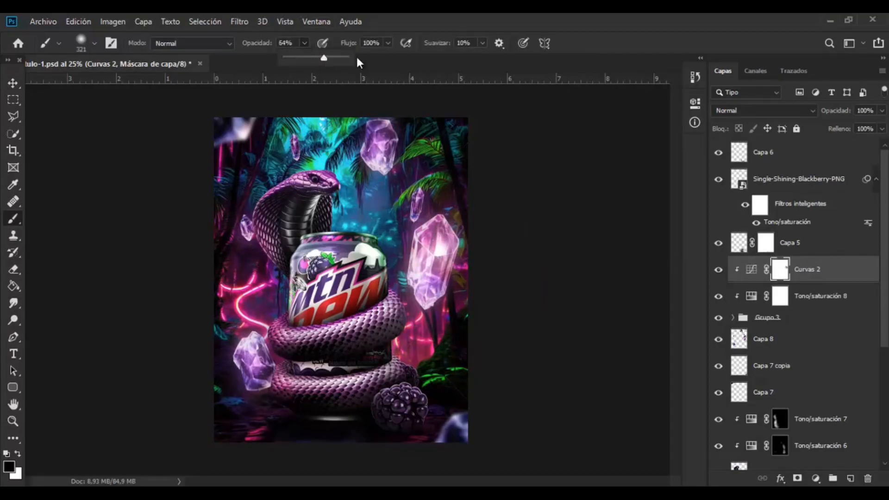
{"action": "left_click_drag", "start_coordinate": [356, 63], "coordinate": [366, 62]}
{"action": "left_click", "coordinate": [445, 242]}
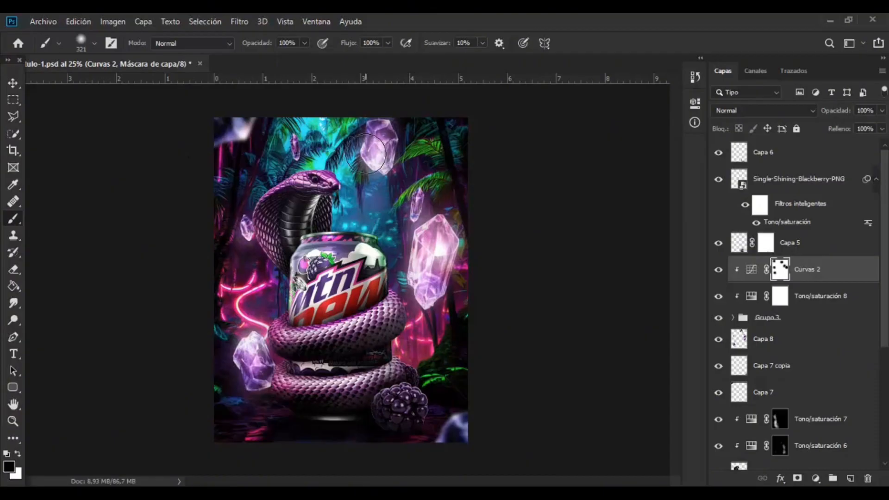
{"action": "key", "text": "v"}
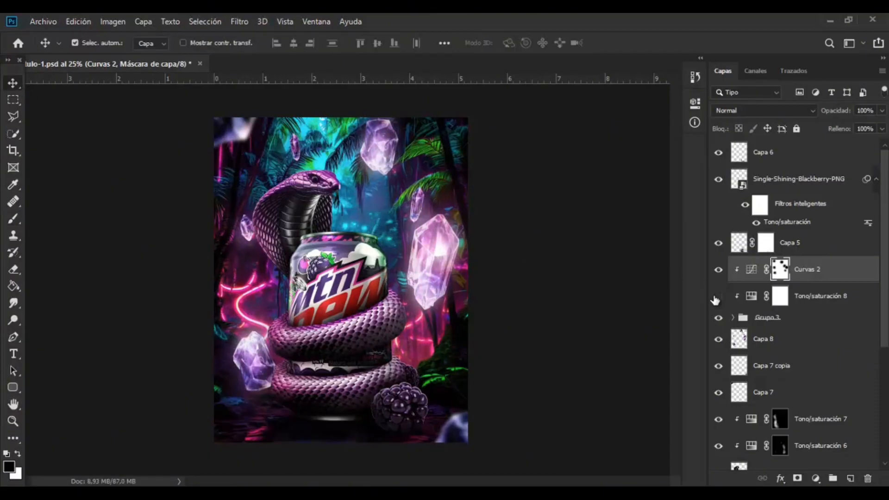
{"action": "key", "text": "F9"}
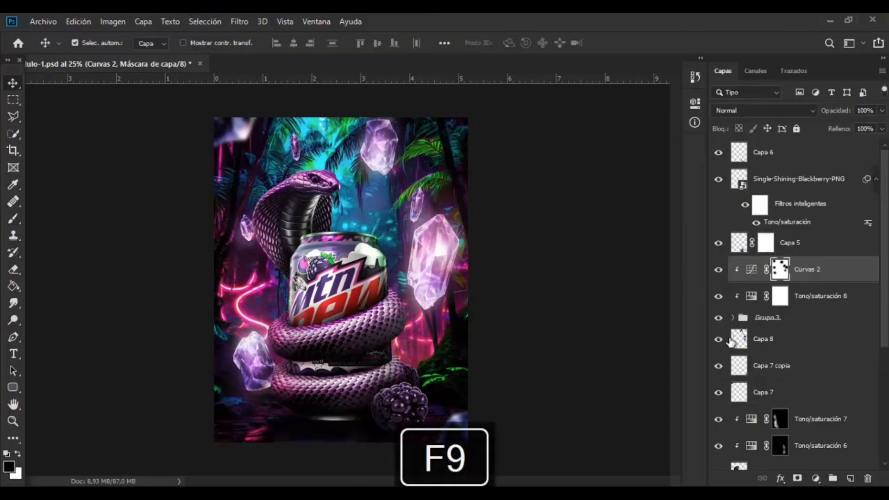
- Add a brightening Curves adjustment clipped to Capa 8, invert its mask and paint the crystal highlights back in white
{"action": "left_click", "coordinate": [749, 339]}
{"action": "left_click", "coordinate": [816, 479]}
{"action": "left_click", "coordinate": [819, 316]}
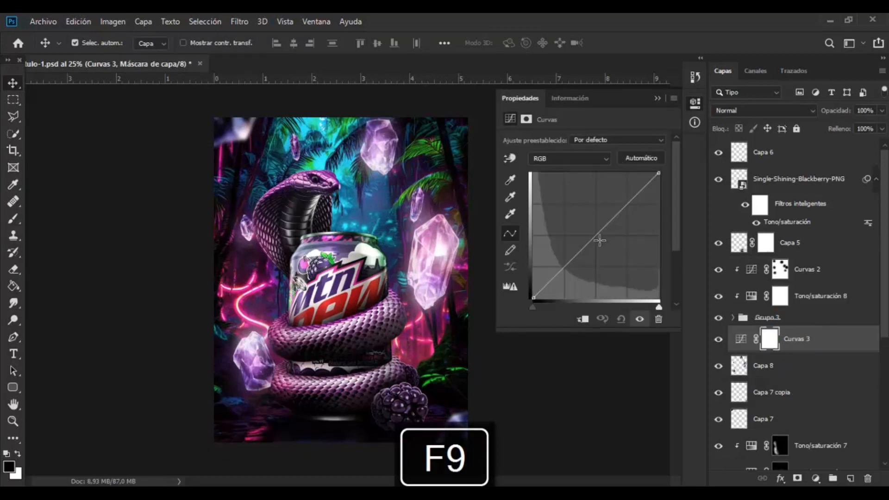
{"action": "left_click_drag", "start_coordinate": [599, 240], "coordinate": [592, 209]}
{"action": "left_click", "coordinate": [583, 319]}
{"action": "left_click", "coordinate": [657, 98]}
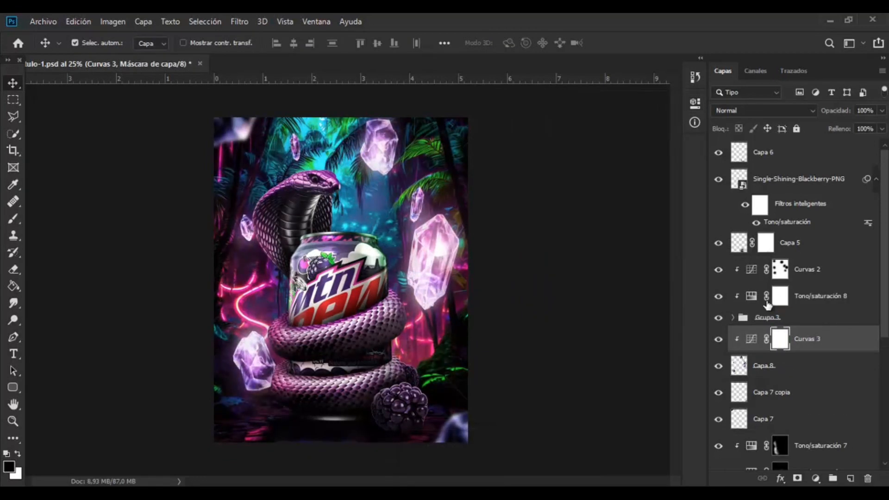
{"action": "key", "text": "ctrl+i"}
{"action": "key", "text": "b"}
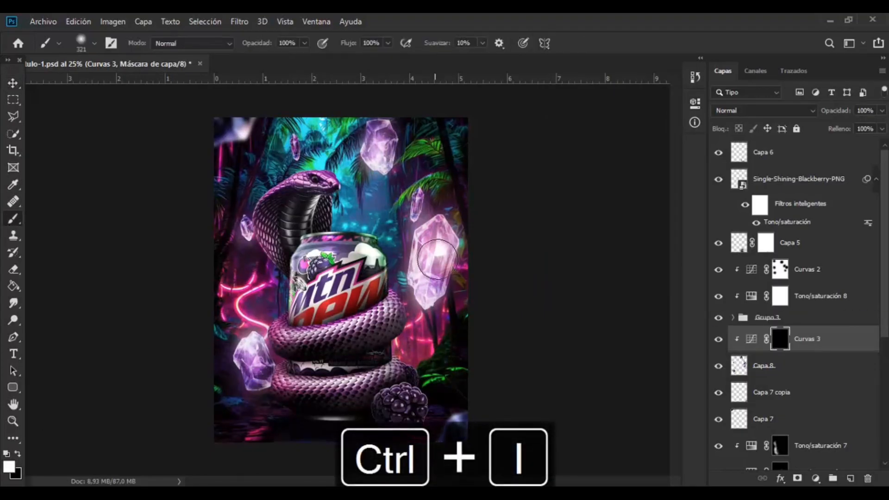
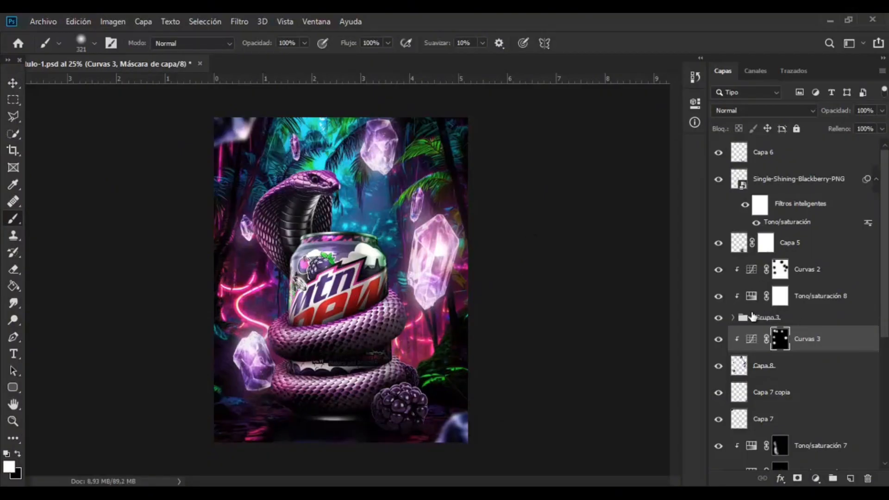
- Group Capa 8, Grupo 3 and their Curves and Hue/Saturation adjustments into a single crystal group
{"action": "left_click", "coordinate": [798, 320], "text": "ctrl"}
{"action": "left_click", "coordinate": [809, 296], "text": "ctrl"}
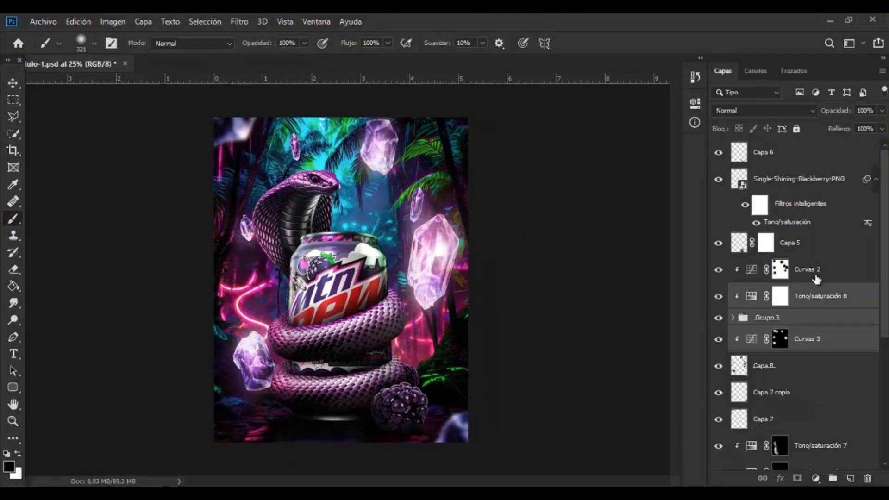
{"action": "left_click", "coordinate": [815, 274], "text": "ctrl"}
{"action": "left_click", "coordinate": [802, 369], "text": "ctrl"}
{"action": "key", "text": "ctrl+g"}
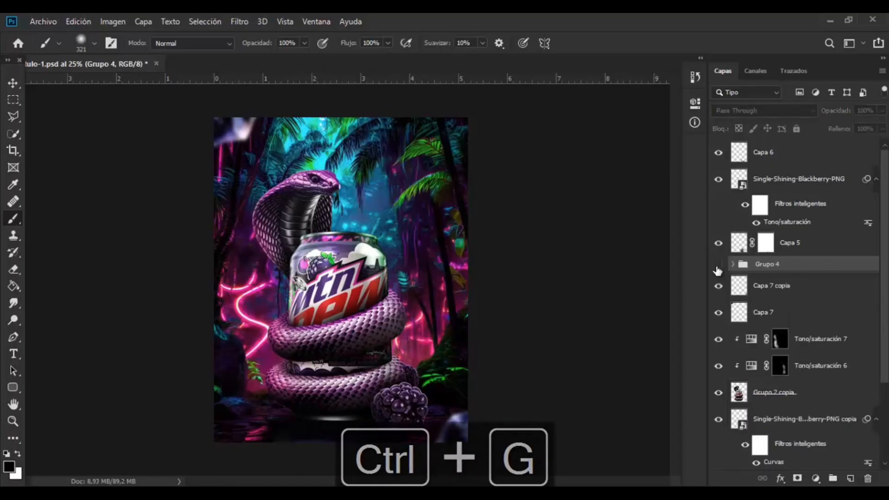
- Duplicate Grupo 4 and scale the duplicate down to 53.40%
{"action": "key", "text": "ctrl+j"}
{"action": "key", "text": "ctrl+t"}
{"action": "left_click", "coordinate": [718, 264]}
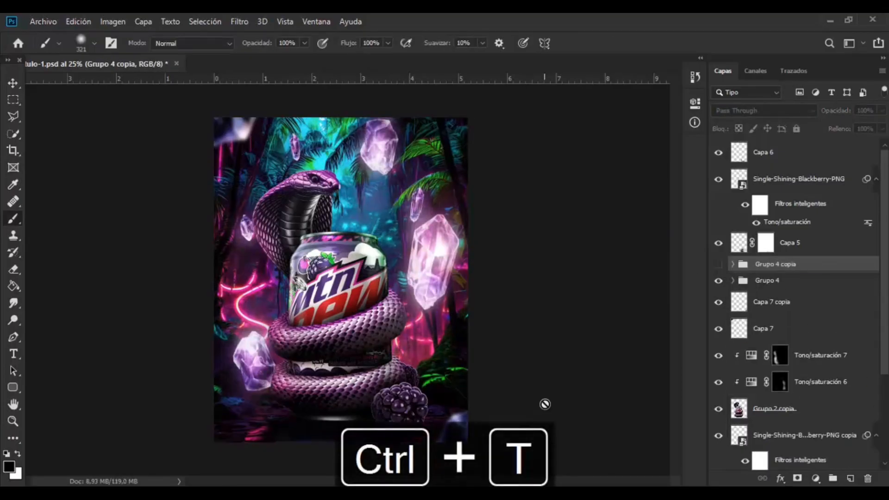
{"action": "left_click", "coordinate": [543, 404]}
{"action": "left_click", "coordinate": [420, 201]}
{"action": "left_click", "coordinate": [733, 249]}
{"action": "left_click", "coordinate": [718, 264]}
{"action": "left_click", "coordinate": [768, 264]}
{"action": "key", "text": "ctrl+t"}
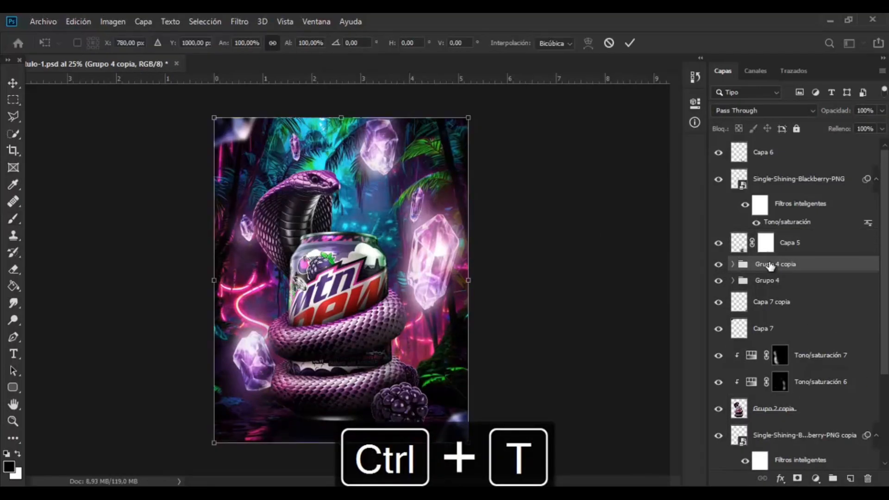
{"action": "left_click_drag", "start_coordinate": [468, 443], "coordinate": [409, 366]}
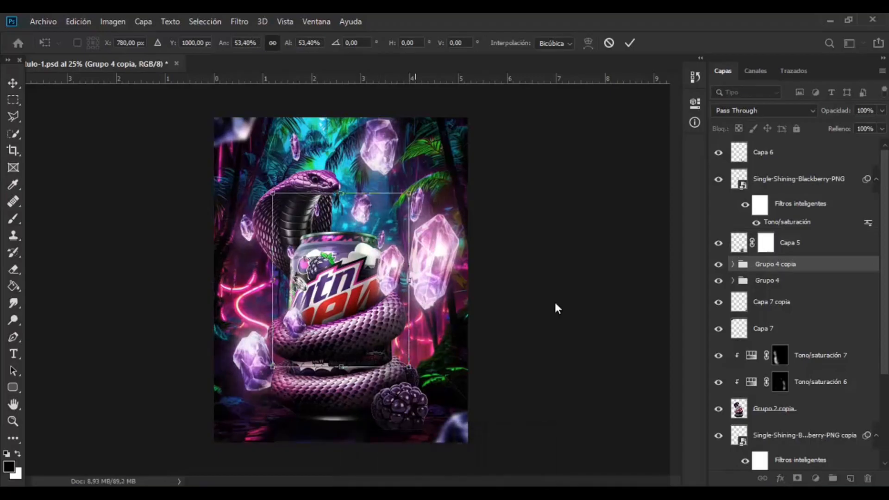
- Place Grupo 4 copia below Grupo 2 copia and shift its crystals slightly up and left to X 708.5, Y 961 px
{"action": "left_click_drag", "start_coordinate": [787, 269], "coordinate": [787, 419]}
{"action": "key", "text": "ctrl+t"}
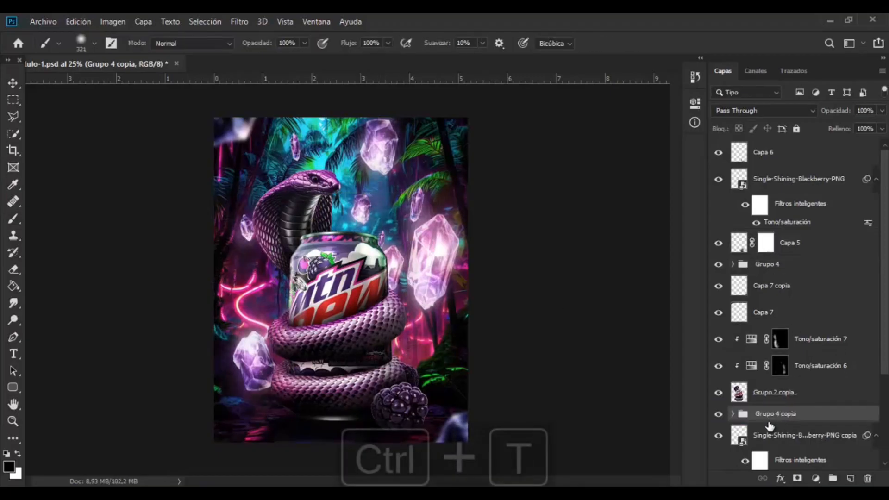
{"action": "left_click_drag", "start_coordinate": [384, 310], "coordinate": [373, 303]}
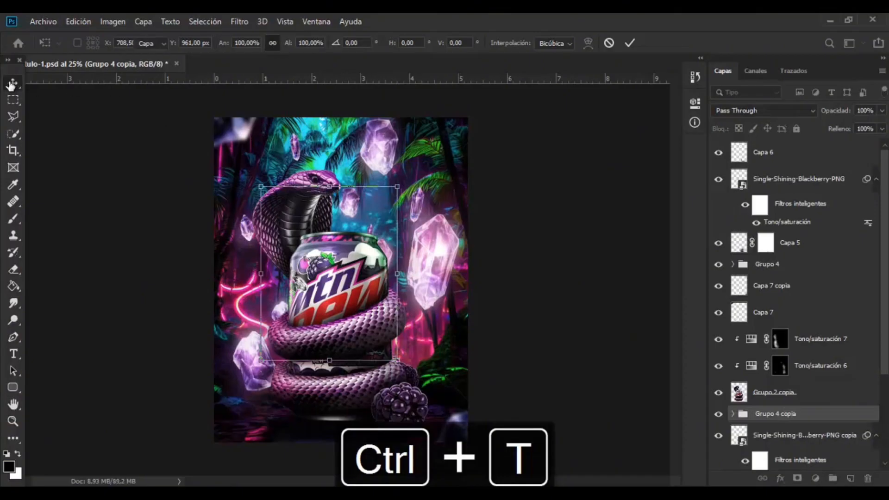
{"action": "key", "text": "Return"}
- Add a Curves adjustment clipped to Grupo 4 copia and lower its midtones to darken the background crystals
{"action": "left_click", "coordinate": [816, 478]}
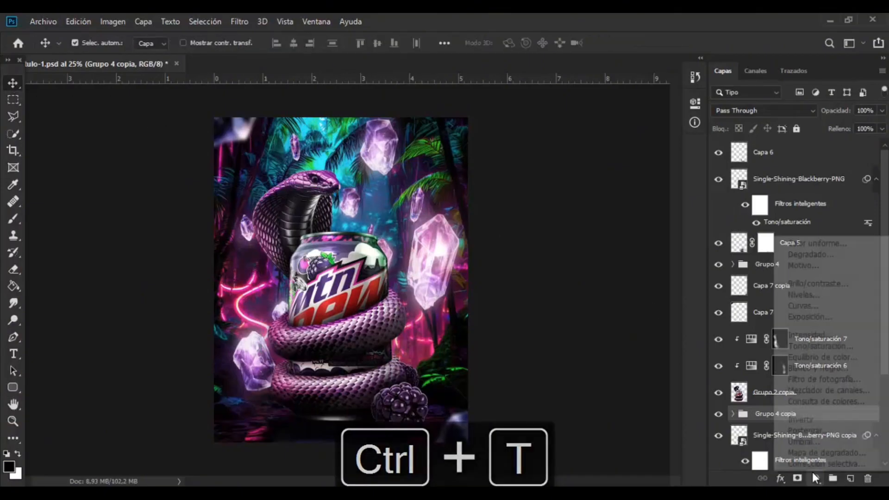
{"action": "left_click", "coordinate": [817, 304]}
{"action": "key", "text": "ctrl+alt+g"}
{"action": "left_click_drag", "start_coordinate": [605, 227], "coordinate": [604, 252]}
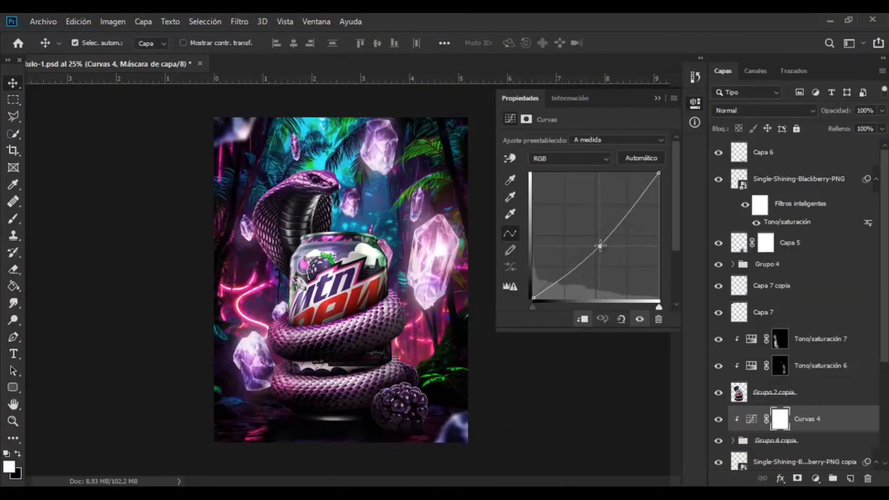
{"action": "left_click", "coordinate": [658, 98]}
{"action": "key", "text": "ctrl+minus"}
{"action": "key", "text": "ctrl+plus"}
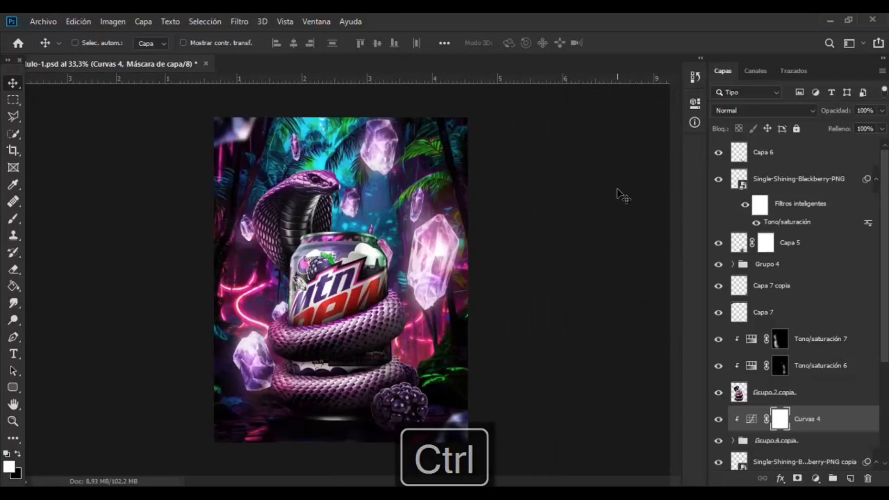
{"action": "key", "text": "ctrl+plus"}
{"action": "key", "text": "ctrl+minus"}
{"action": "key", "text": "ctrl+minus"}
{"action": "key", "text": "ctrl+plus"}
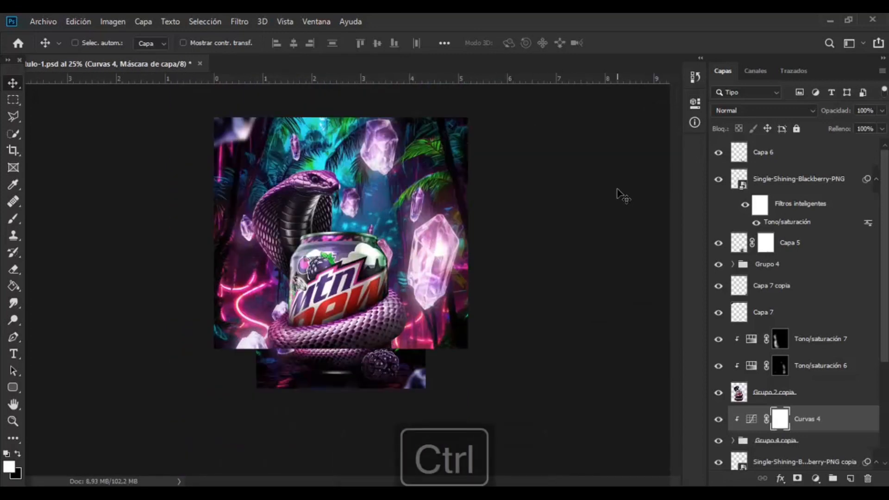
- Paste a copy of the Grupo 4 copia crystals above the Curvas 4 layer
{"action": "left_click", "coordinate": [800, 449]}
{"action": "key", "text": "ctrl+j"}
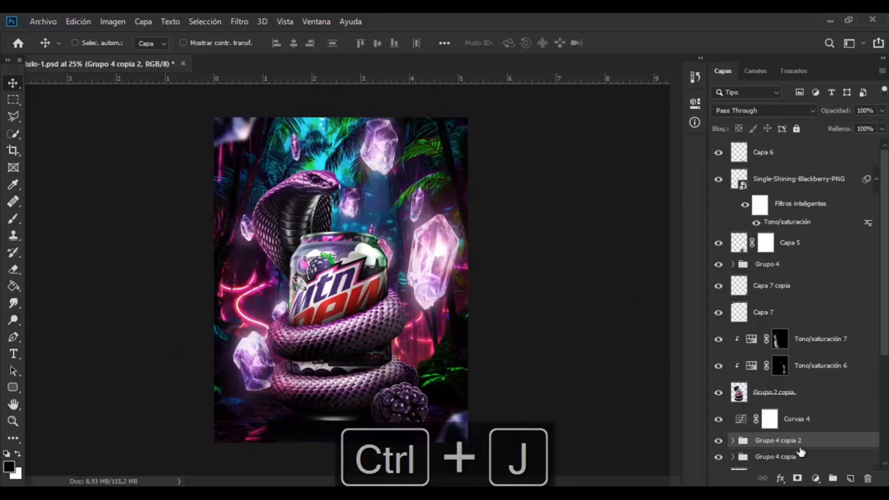
{"action": "key", "text": "ctrl+z"}
{"action": "key", "text": "ctrl+c"}
{"action": "left_click", "coordinate": [816, 418]}
{"action": "key", "text": "ctrl+v"}
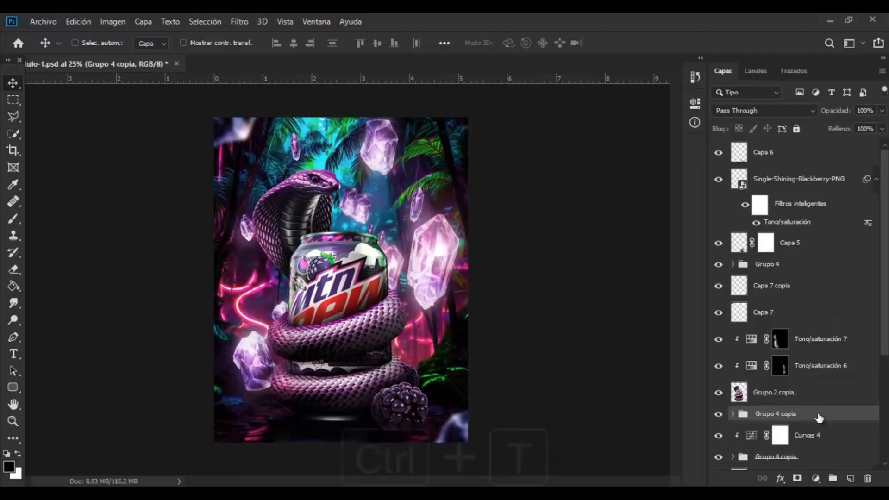
- Scale the pasted crystal group to about 31% and place it beside the lower snake coils, above the front blackberry
{"action": "key", "text": "ctrl+t"}
{"action": "left_click_drag", "start_coordinate": [409, 192], "coordinate": [362, 254]}
{"action": "left_click_drag", "start_coordinate": [345, 275], "coordinate": [424, 347]}
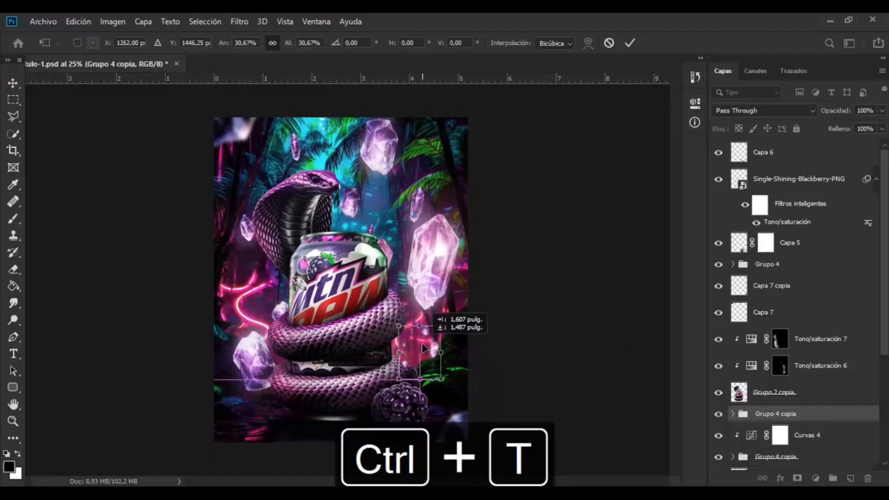
- Duplicate the small crystal group, rotate it 166.91° and place it over the pink neon line on the opposite side of the can
{"action": "key", "text": "ctrl+j"}
{"action": "key", "text": "ctrl+t"}
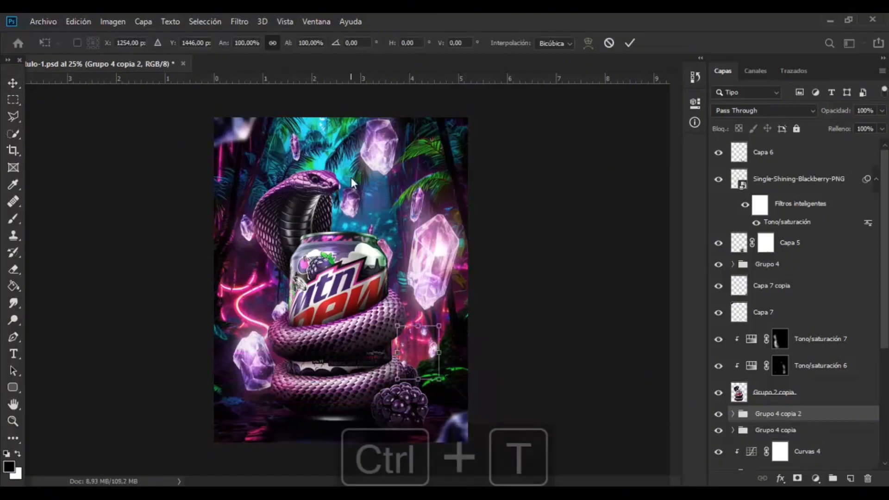
{"action": "left_click_drag", "start_coordinate": [427, 345], "coordinate": [234, 331]}
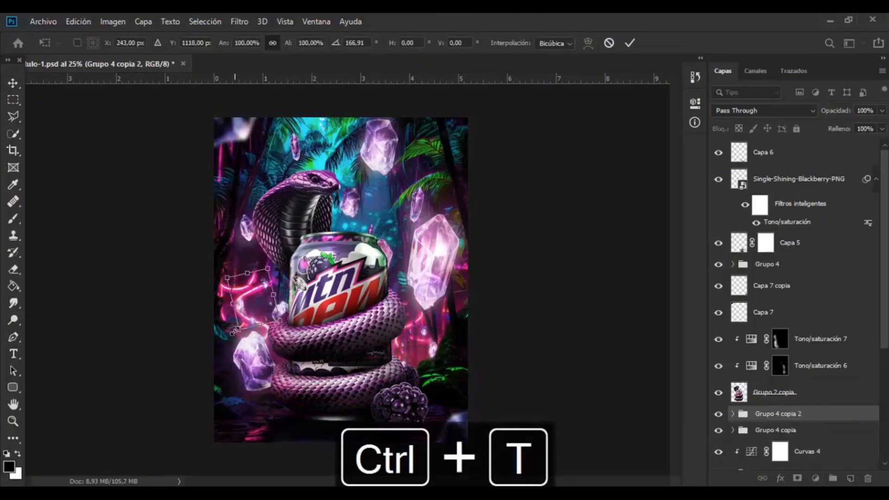
{"action": "key", "text": "Return"}
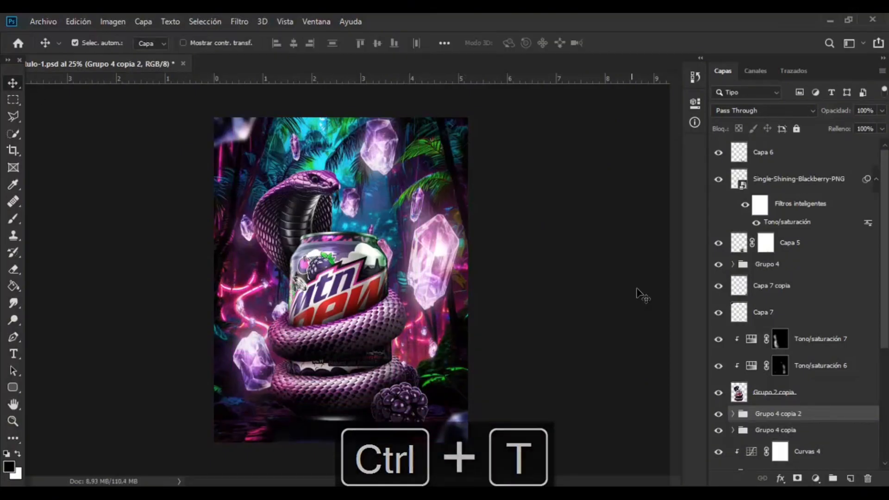
- Add a Hue/Saturation adjustment above Capa 6 with the hue set to -3
{"action": "left_click", "coordinate": [782, 155]}
{"action": "left_click", "coordinate": [816, 478]}
{"action": "left_click", "coordinate": [828, 346]}
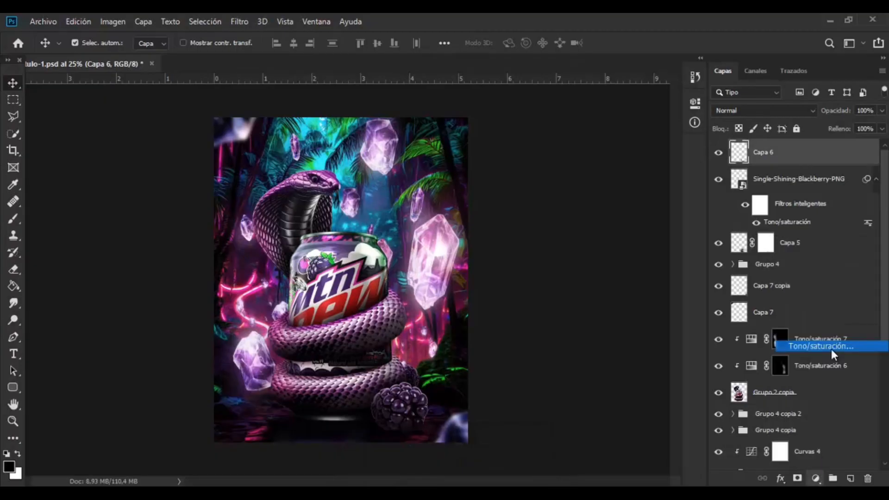
{"action": "mouse_move", "coordinate": [583, 190]}
{"action": "left_mouse_down"}
{"action": "mouse_move", "coordinate": [596, 190]}
{"action": "mouse_move", "coordinate": [565, 193]}
{"action": "mouse_move", "coordinate": [572, 191]}
{"action": "left_mouse_up"}
{"action": "left_click", "coordinate": [718, 153]}
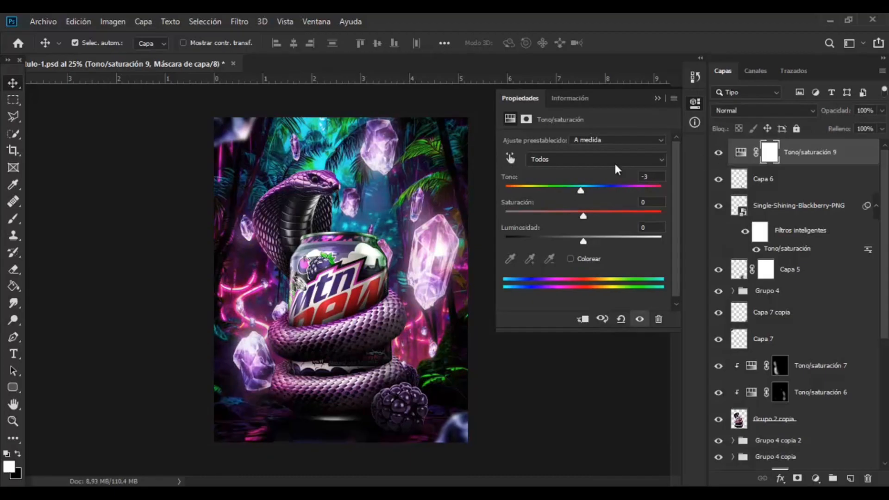
{"action": "left_click", "coordinate": [657, 99]}
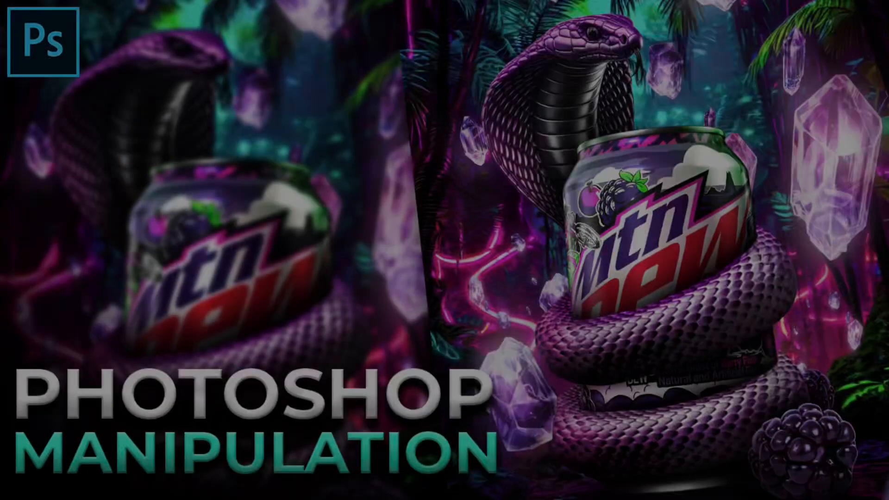